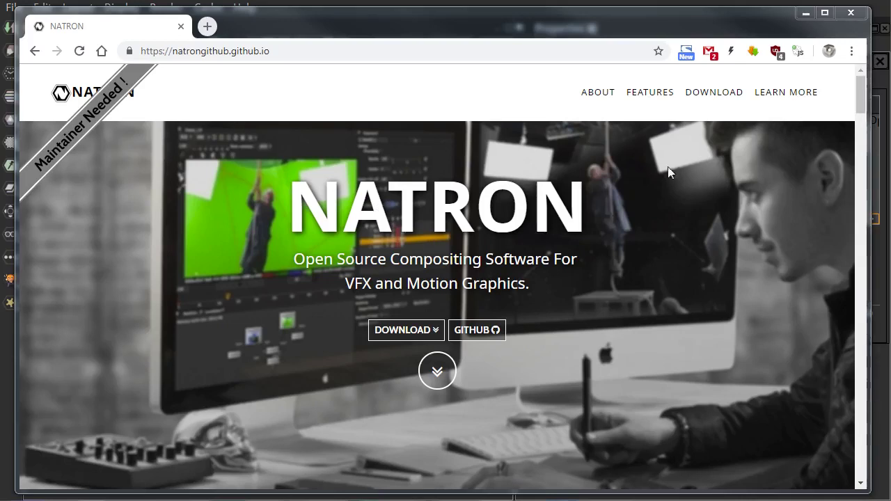
- Review the Natron website's About, Features and Download sections and its system requirements, and close the browser
click(592, 95)
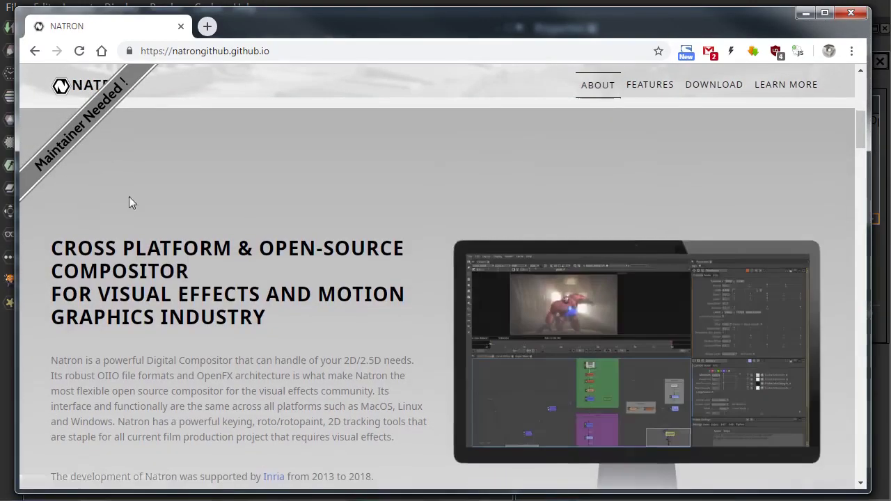
click(648, 89)
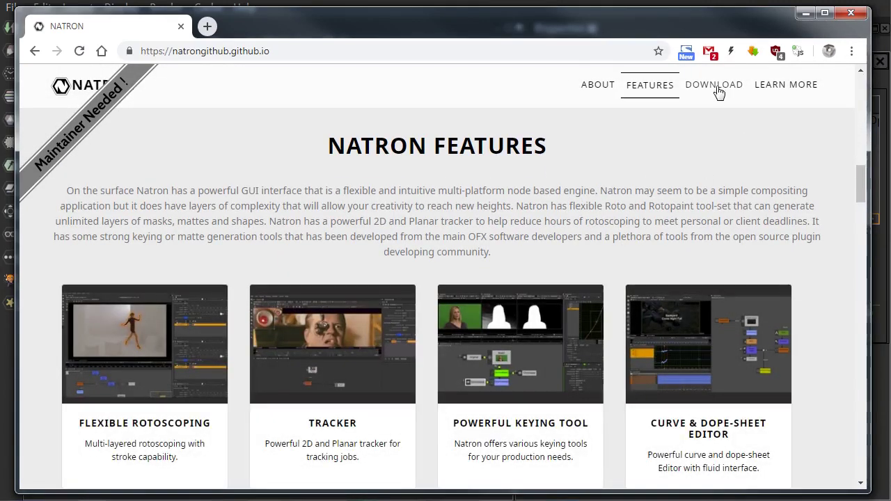
click(716, 92)
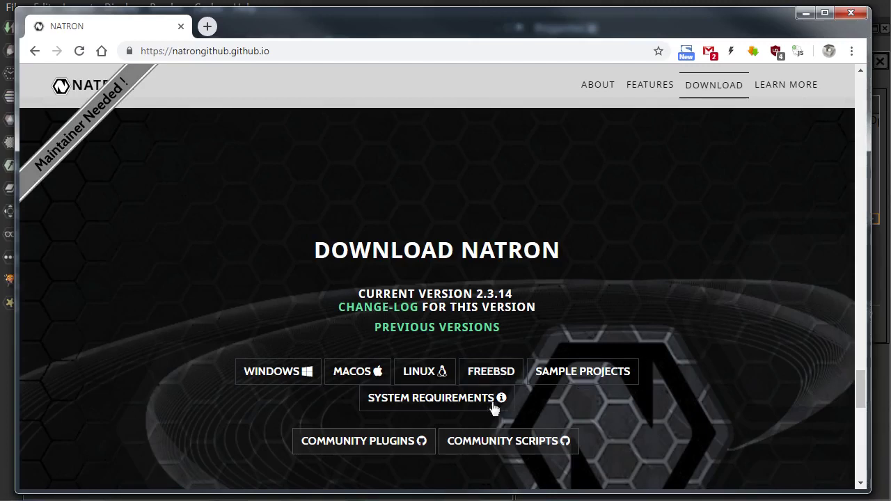
click(435, 402)
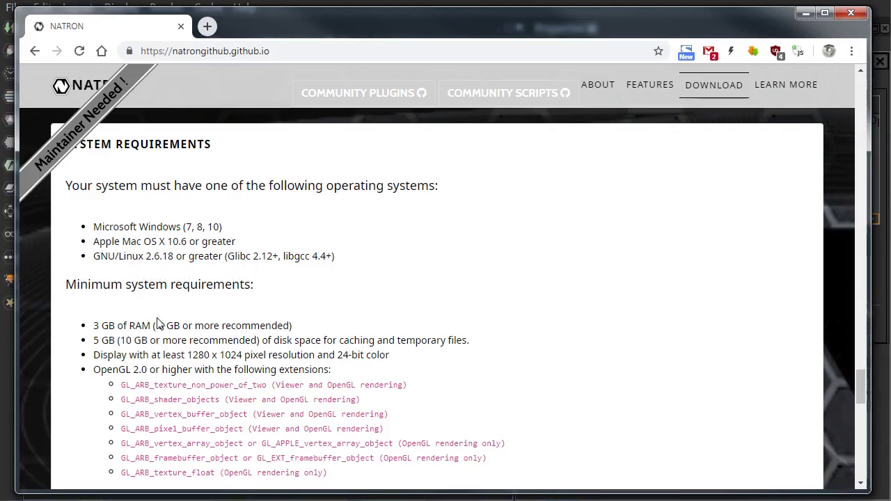
scroll(144, 322, down, 1)
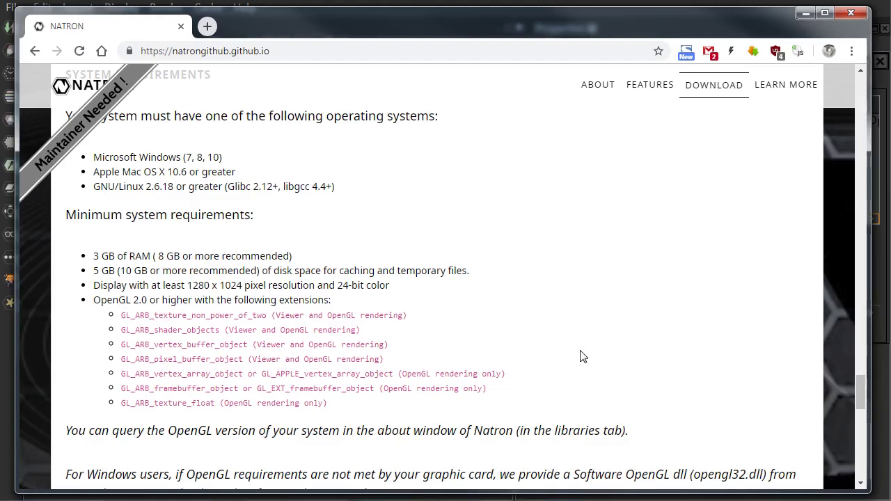
click(714, 85)
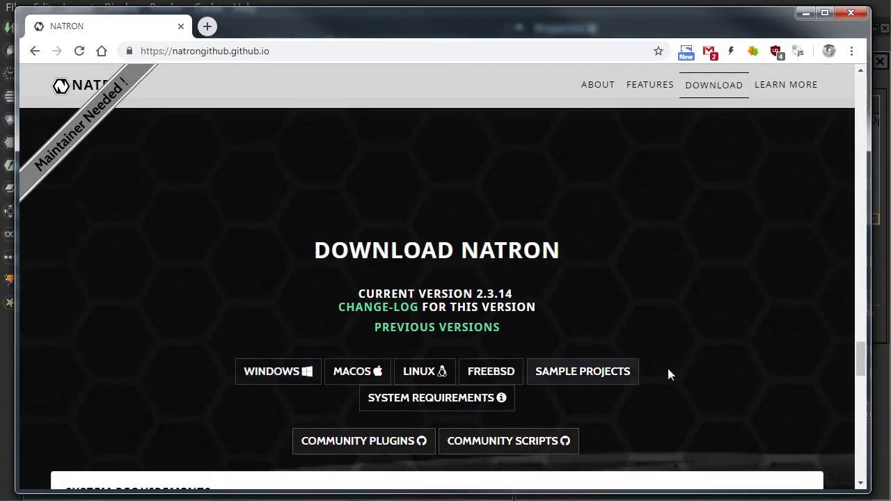
click(850, 14)
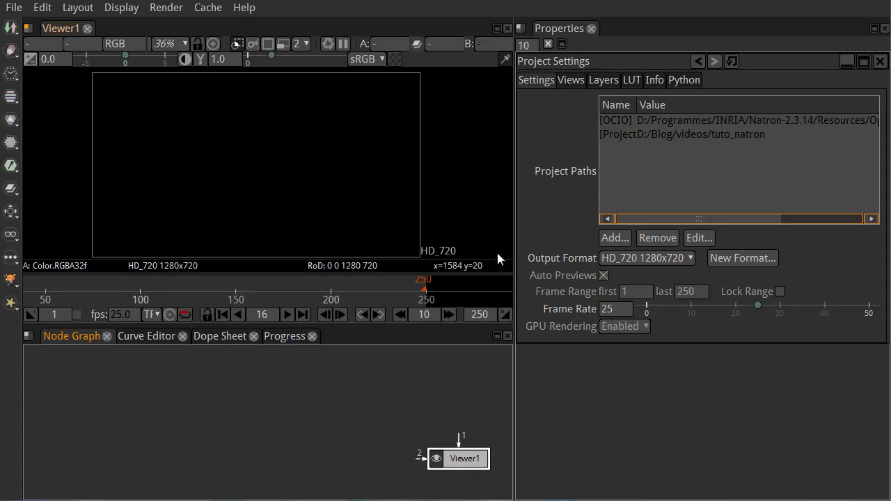
- Widen the viewer and node graph area by narrowing the project settings area beside it
drag(513, 241, 564, 239)
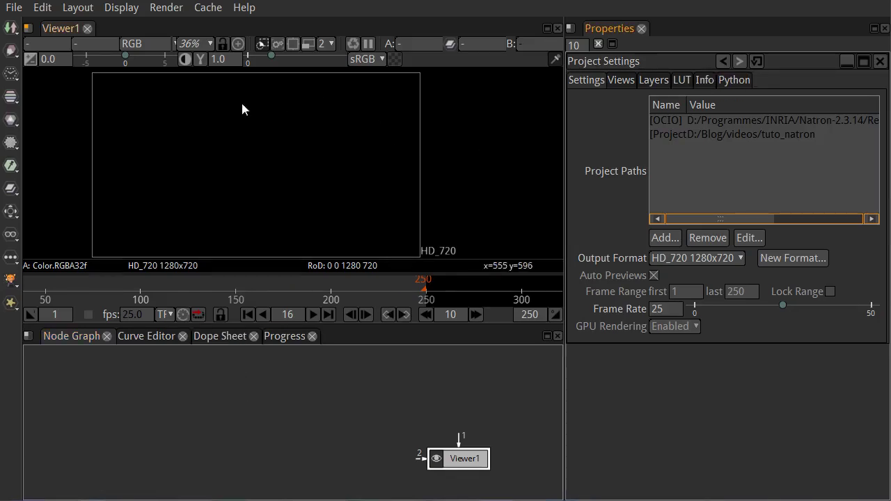
click(10, 278)
mouse_move(65, 451)
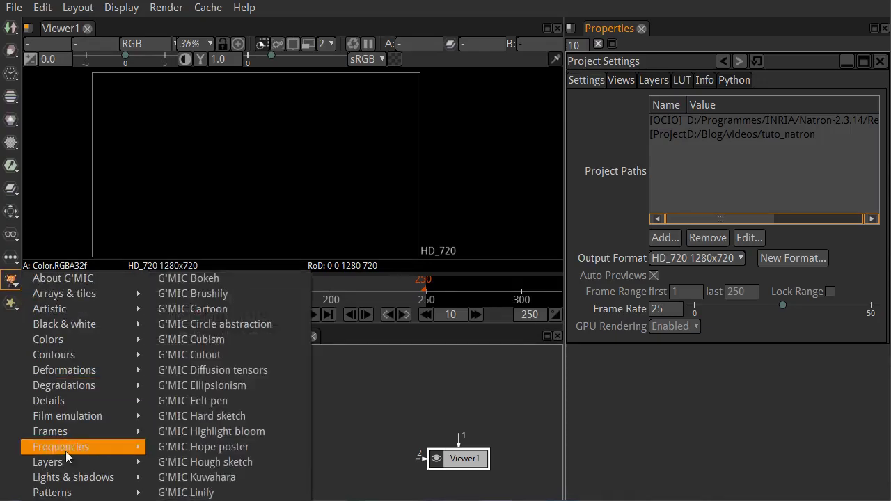
click(346, 427)
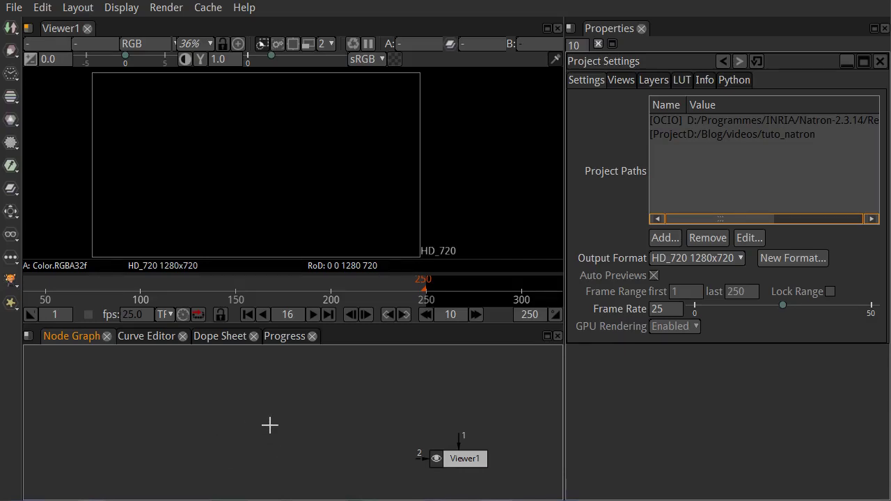
- Shift the timeline to show frames 1 to 250 and reposition the Viewer1 node slightly in the node graph
drag(271, 310, 378, 280)
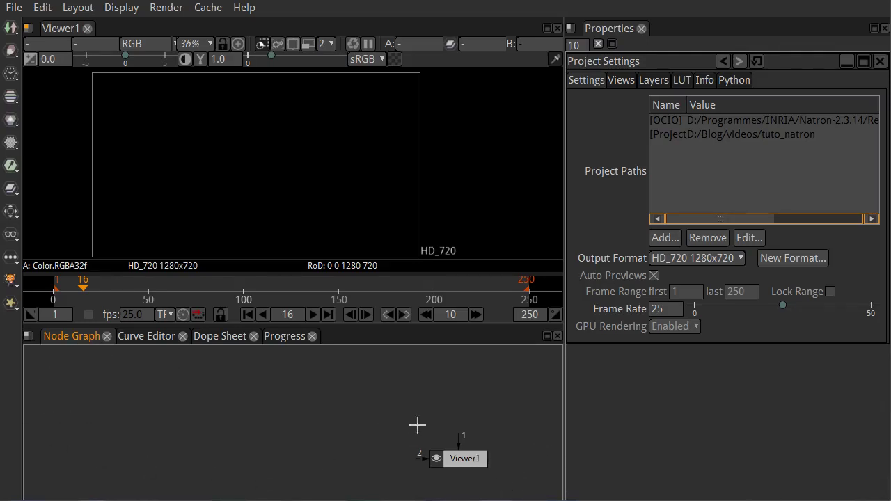
drag(469, 457, 494, 472)
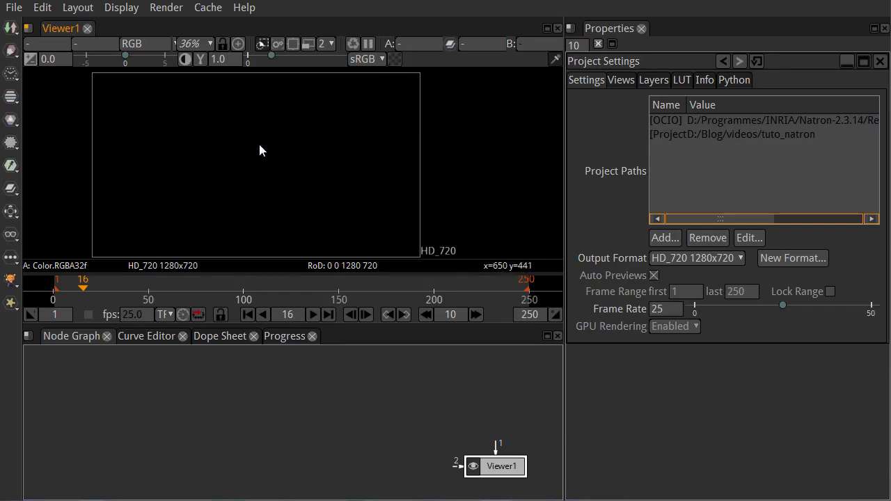
- Turn the viewer's checkerboard background on and back off
click(394, 59)
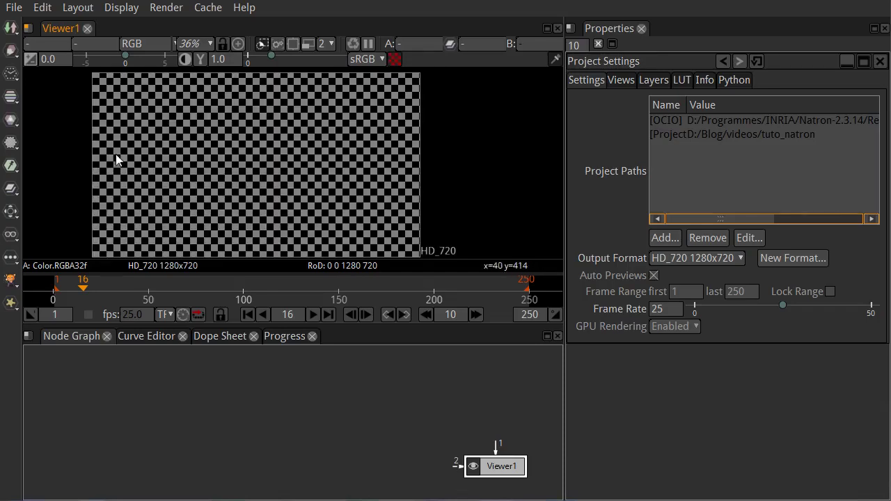
click(393, 58)
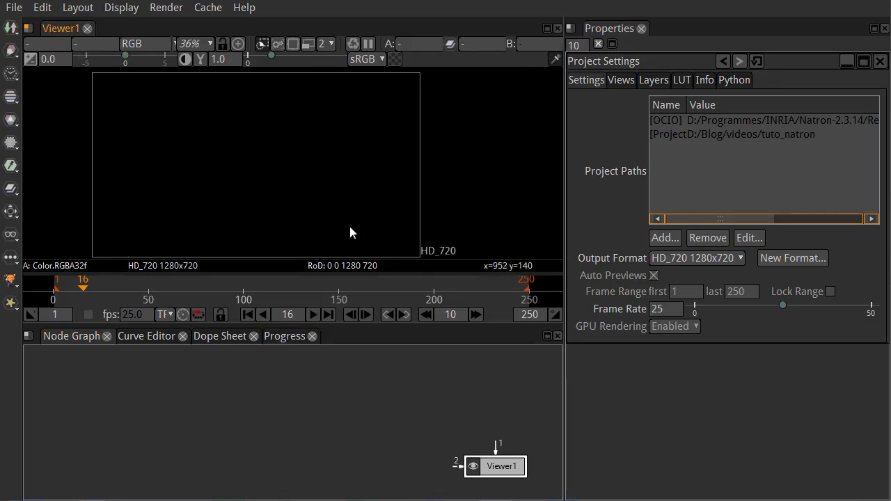
- Move the Viewer1 node slightly farther along in the node graph
drag(516, 474, 516, 469)
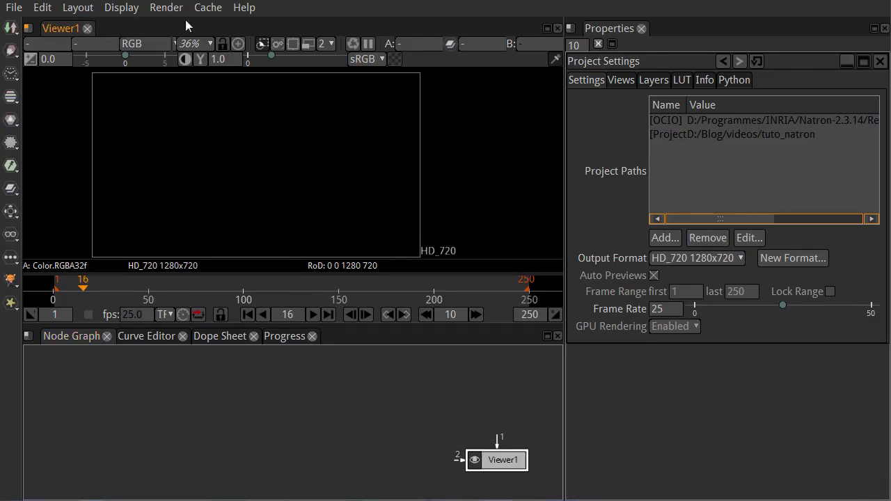
mouse_move(524, 470)
mouse_down()
mouse_move(414, 456)
mouse_move(489, 386)
mouse_move(522, 480)
mouse_move(523, 472)
mouse_up()
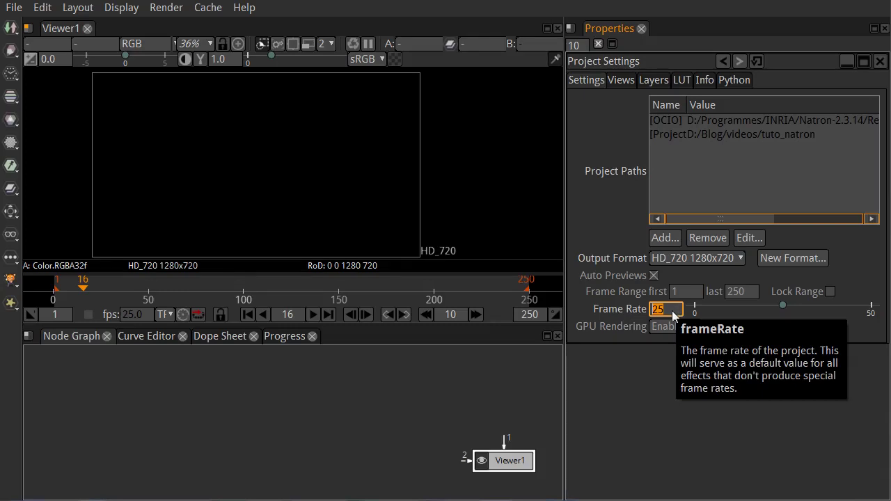
- Try the HD 1920x1080 output format for the project and restore HD_720 1280x720
click(606, 314)
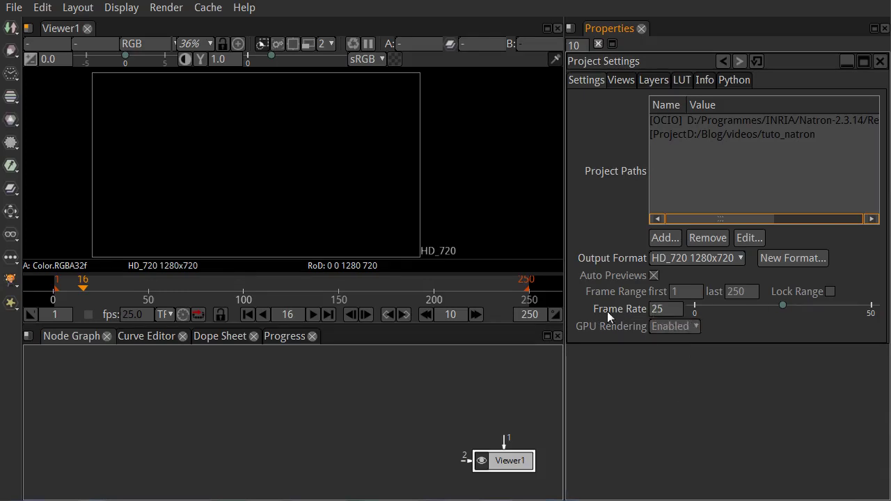
click(669, 313)
click(723, 257)
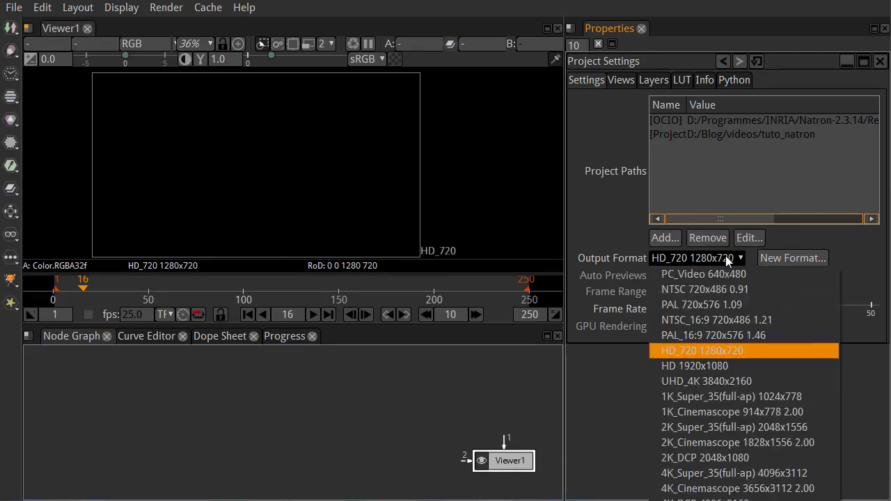
click(709, 366)
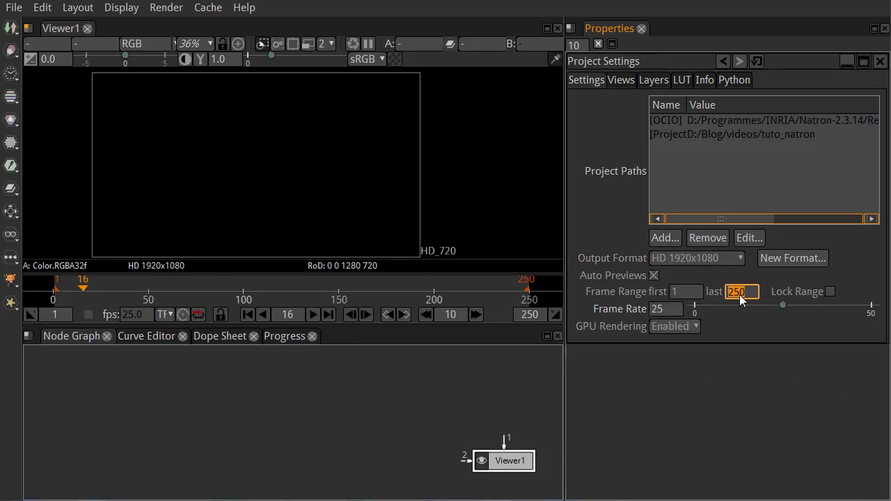
click(739, 258)
click(731, 352)
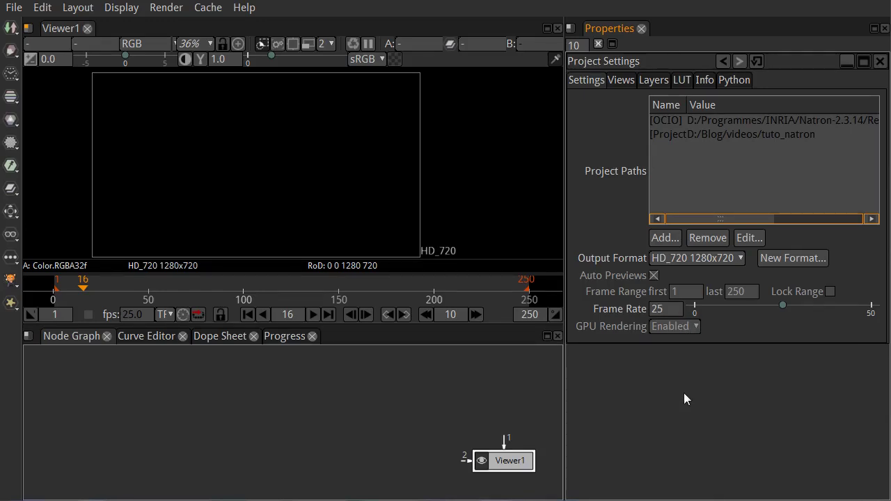
click(686, 292)
- Look through the available node groups, including the image source, drawing, time and keying nodes
click(10, 28)
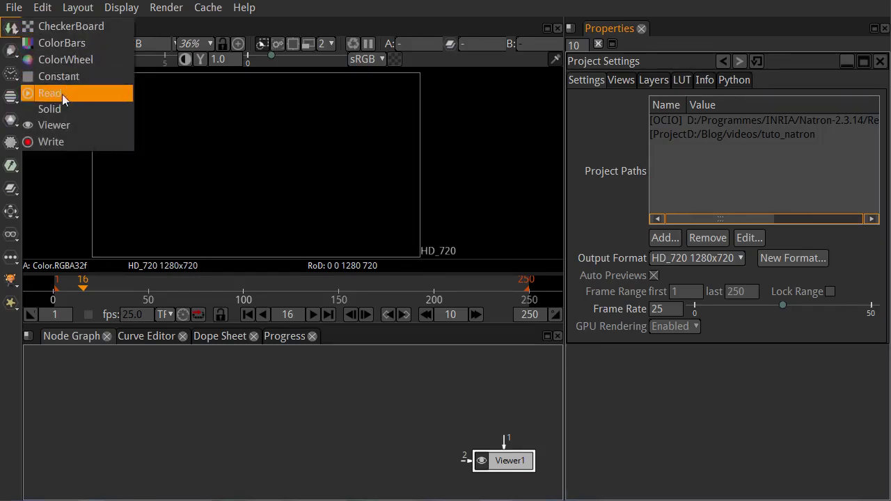
click(11, 50)
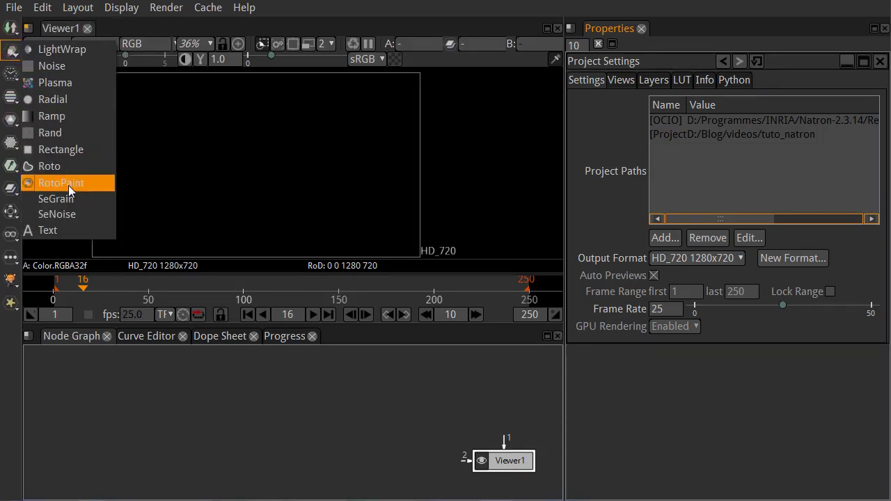
click(11, 75)
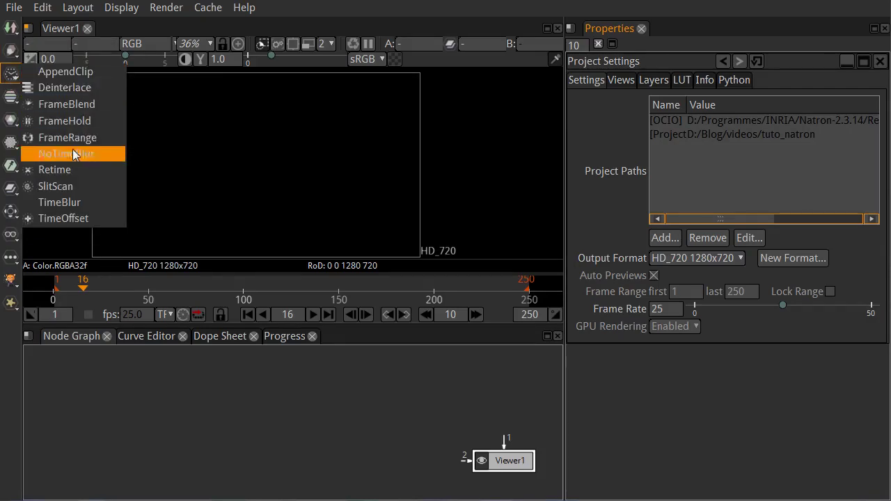
click(10, 98)
click(12, 120)
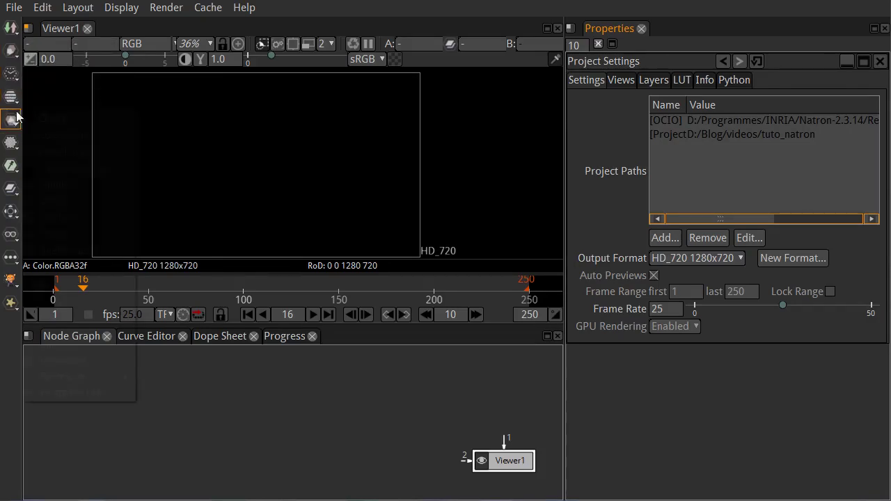
click(11, 143)
click(11, 165)
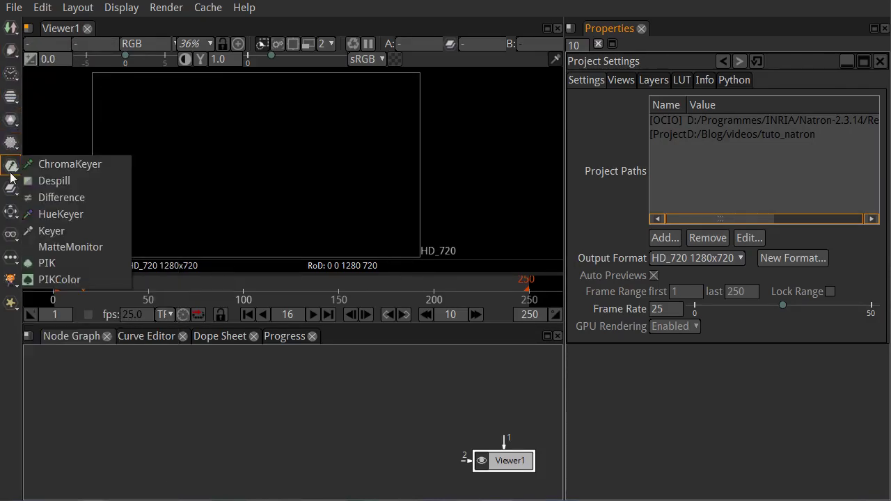
click(11, 189)
click(11, 212)
click(12, 237)
click(12, 257)
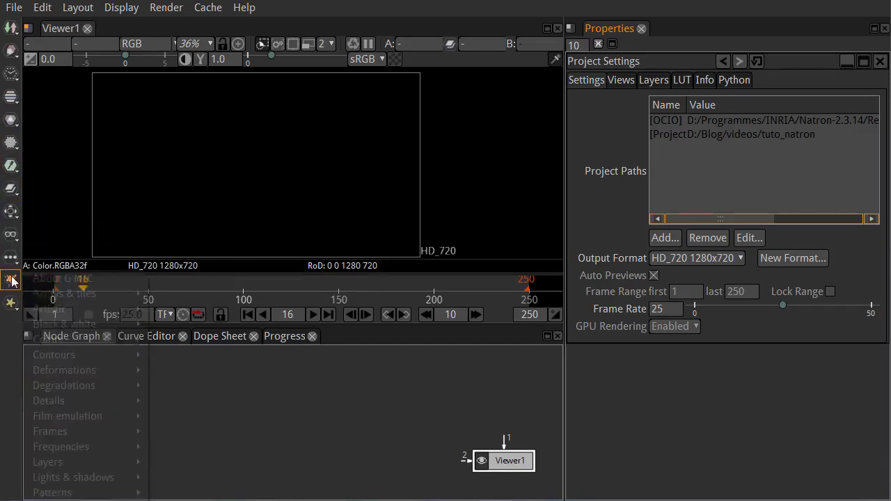
- Browse the G'MIC filter categories, including Degradations and Arrays & tiles
click(11, 280)
click(15, 282)
click(16, 281)
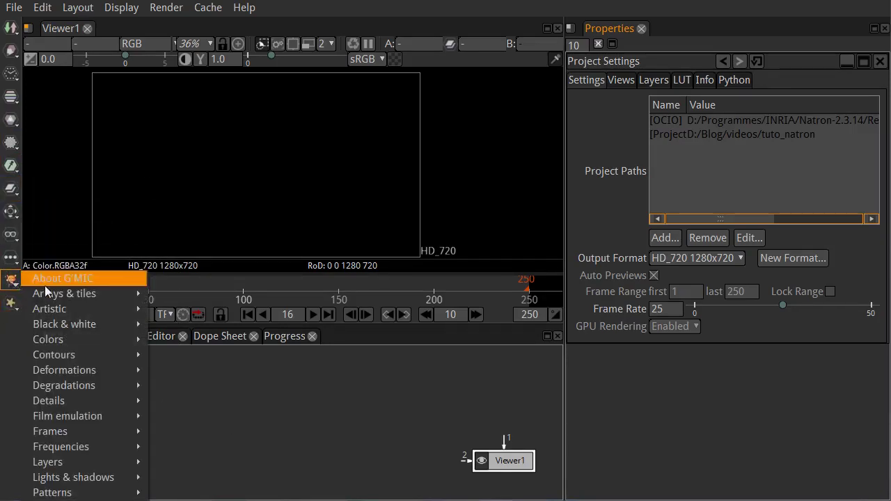
mouse_move(87, 384)
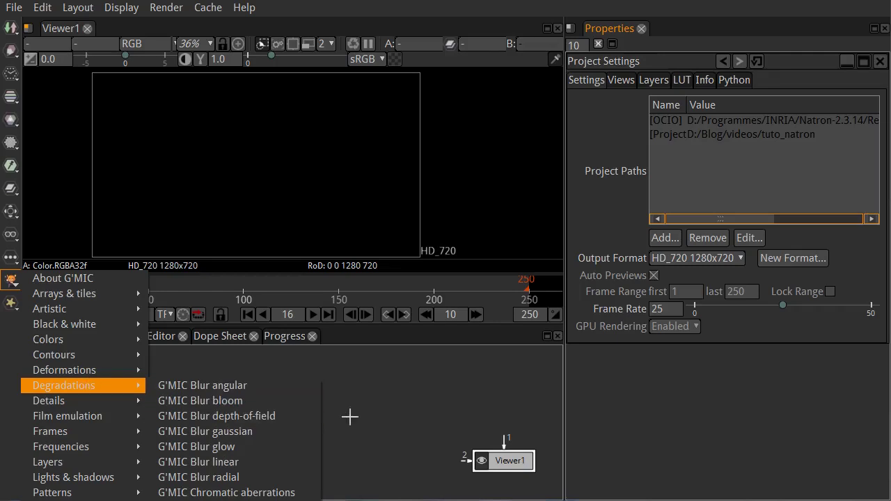
mouse_move(53, 298)
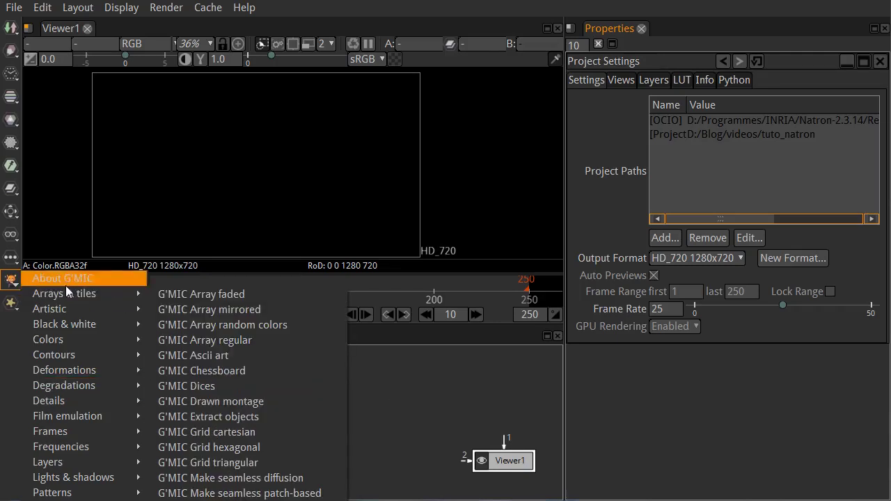
key(Escape)
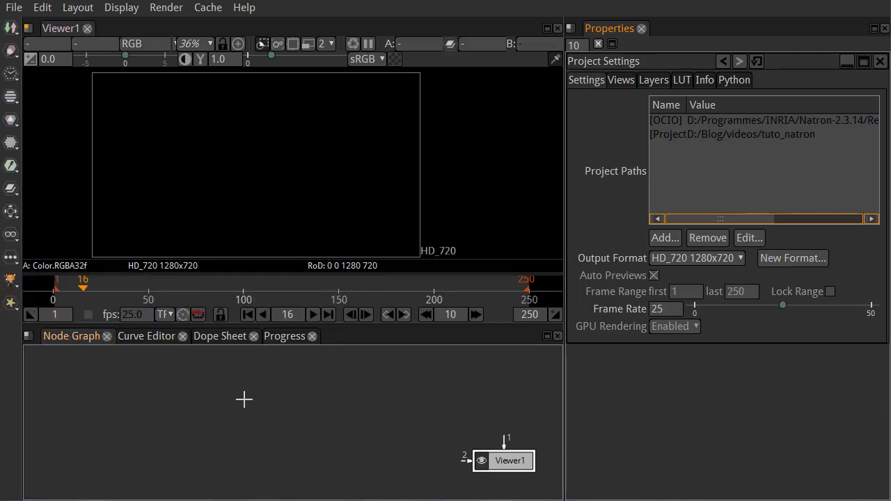
- Look through the application's project, display and help commands without running any
click(14, 7)
mouse_move(42, 7)
mouse_move(14, 7)
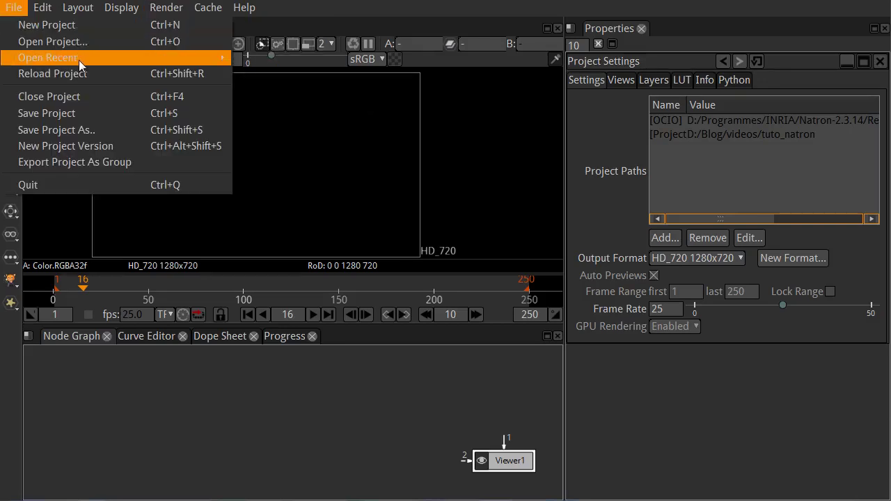
mouse_move(121, 62)
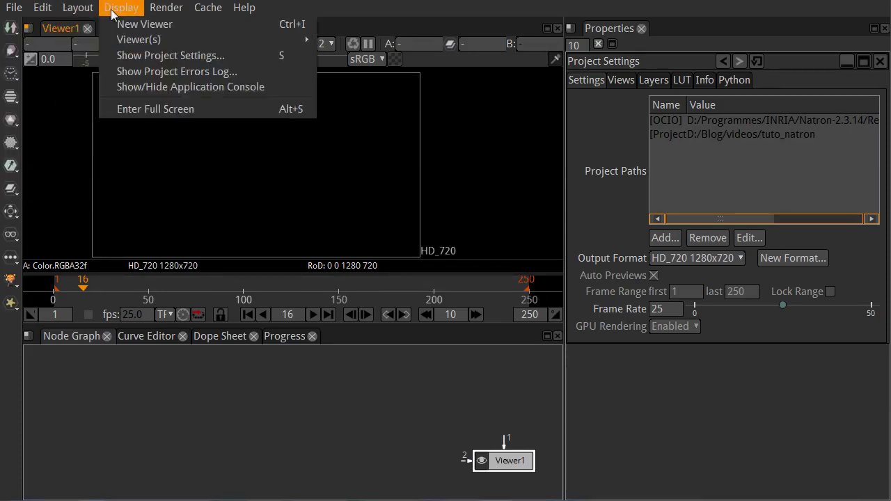
mouse_move(207, 10)
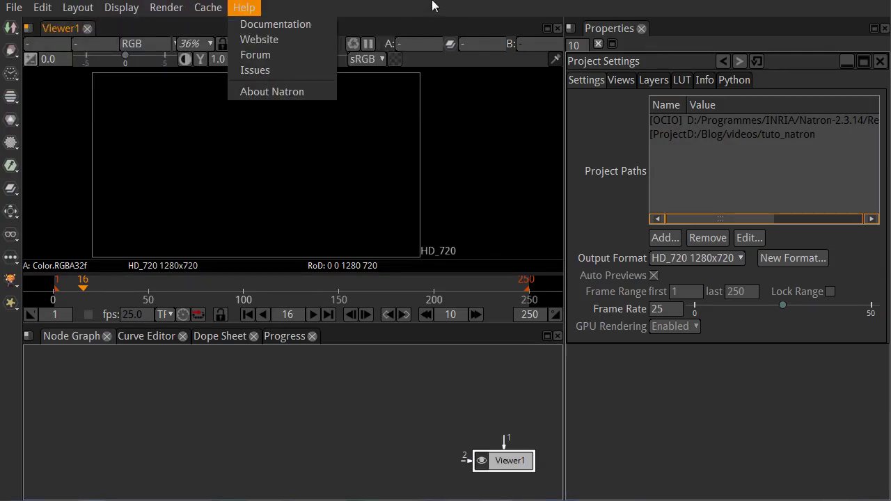
click(337, 396)
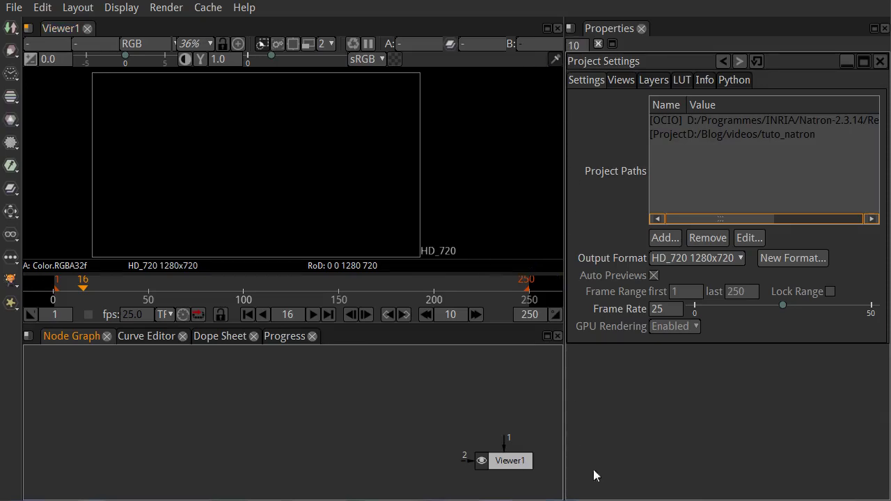
click(808, 105)
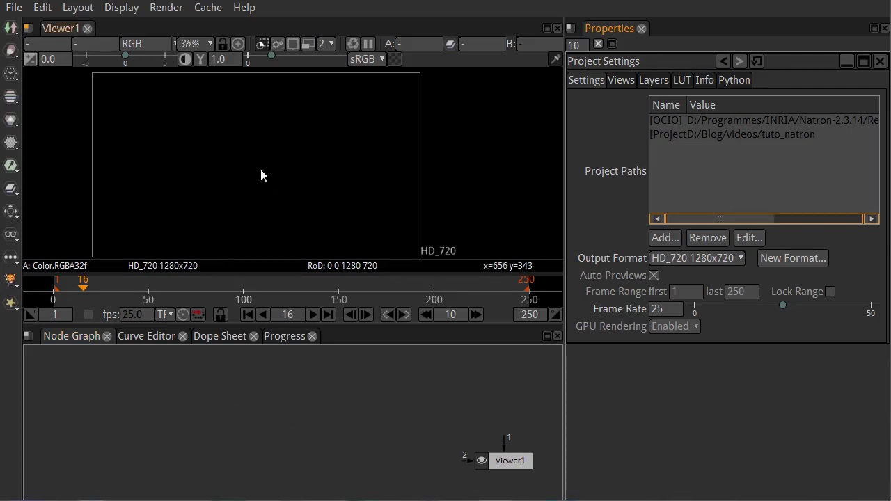
- Try the viewer's checkerboard background and turn it off, and pan and zoom around the HD_720 frame
click(394, 59)
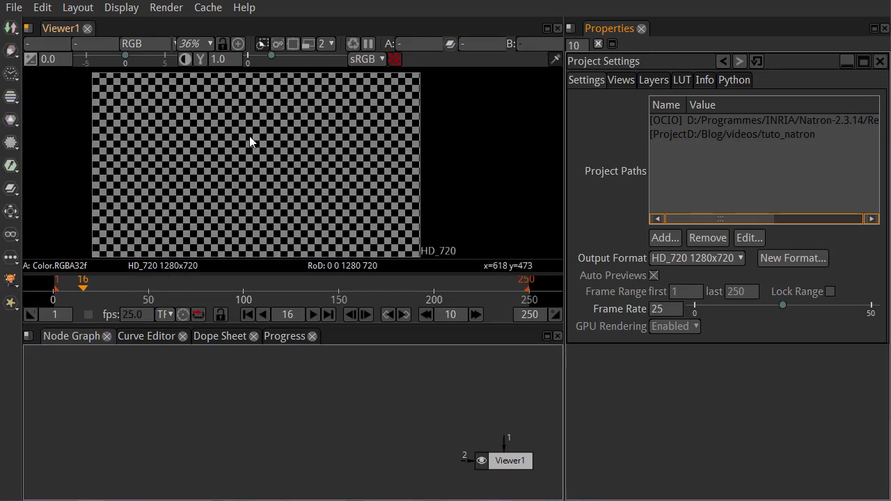
click(393, 59)
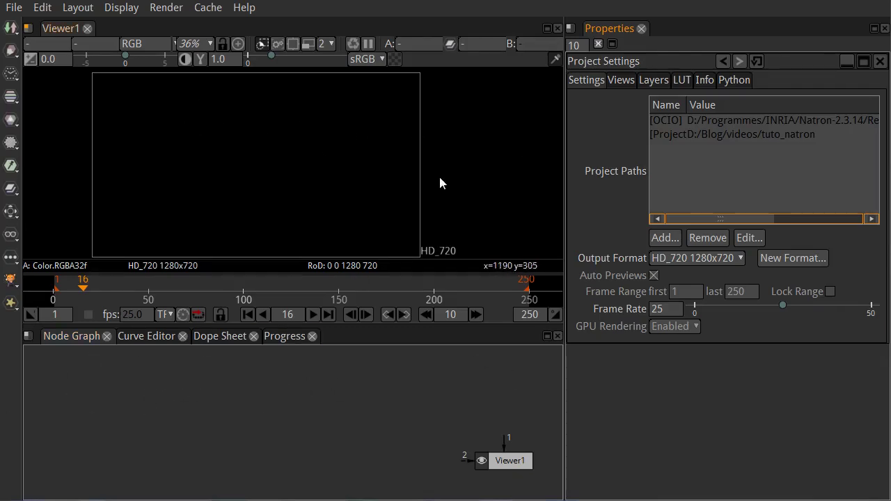
drag(322, 175, 354, 170)
drag(259, 136, 282, 149)
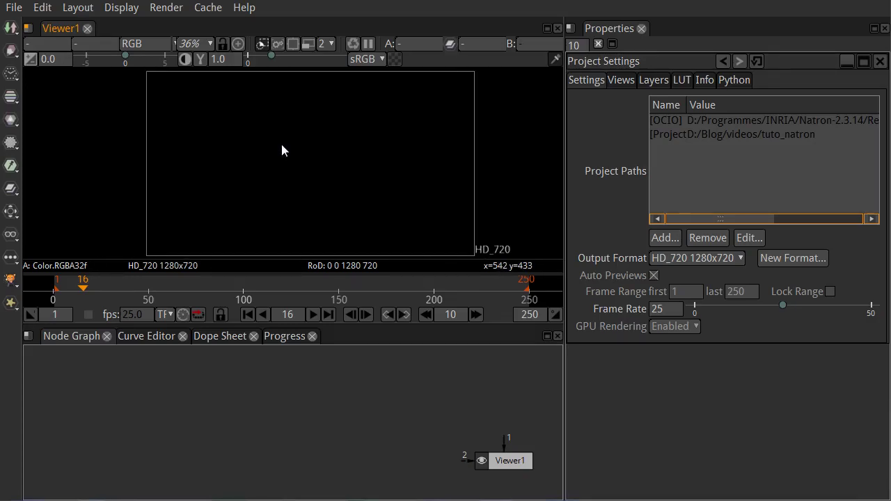
scroll(268, 128, down, 3)
scroll(265, 105, up, 2)
scroll(265, 104, down, 1)
drag(320, 160, 311, 155)
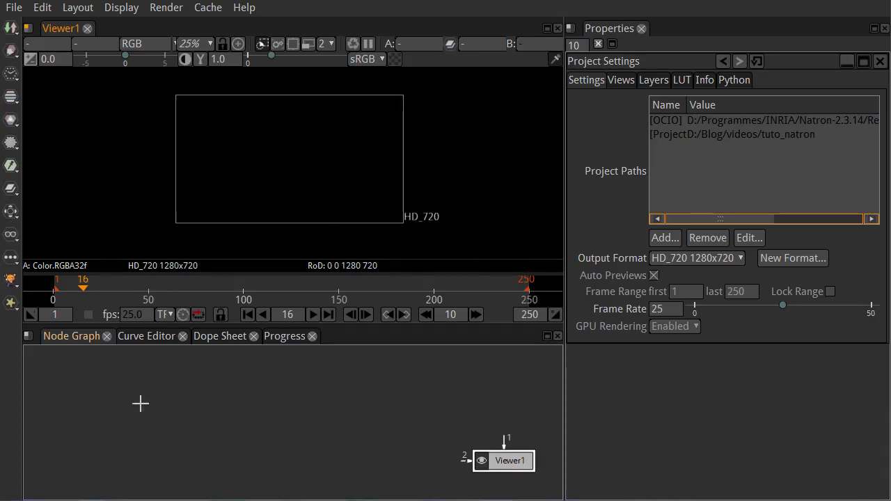
click(176, 404)
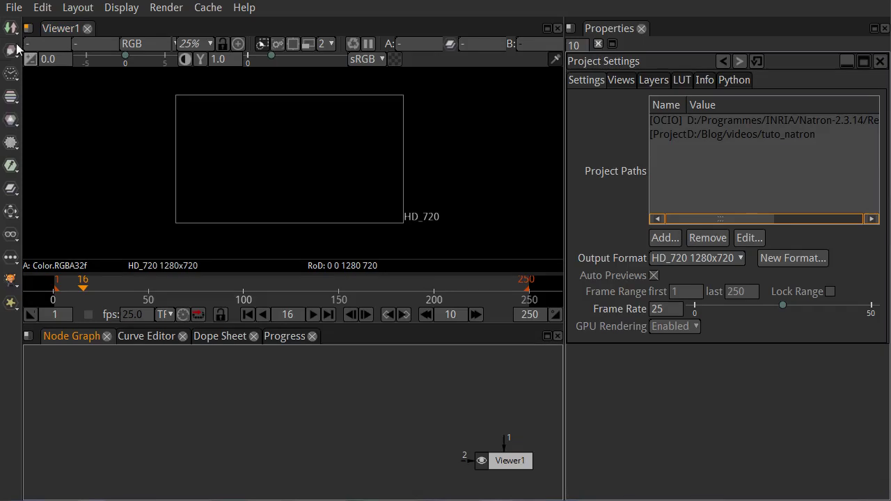
- Look through the merge, keying, filter, color and channel node groups without adding a node
click(11, 189)
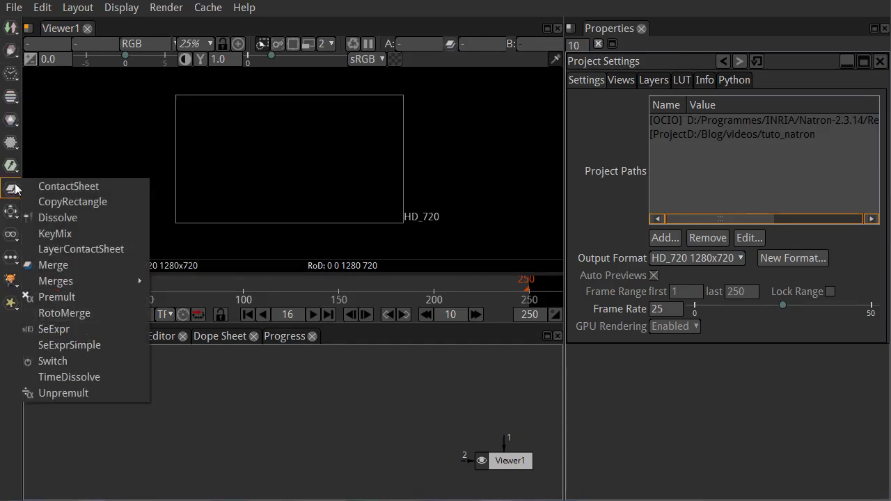
click(12, 172)
click(11, 143)
click(11, 120)
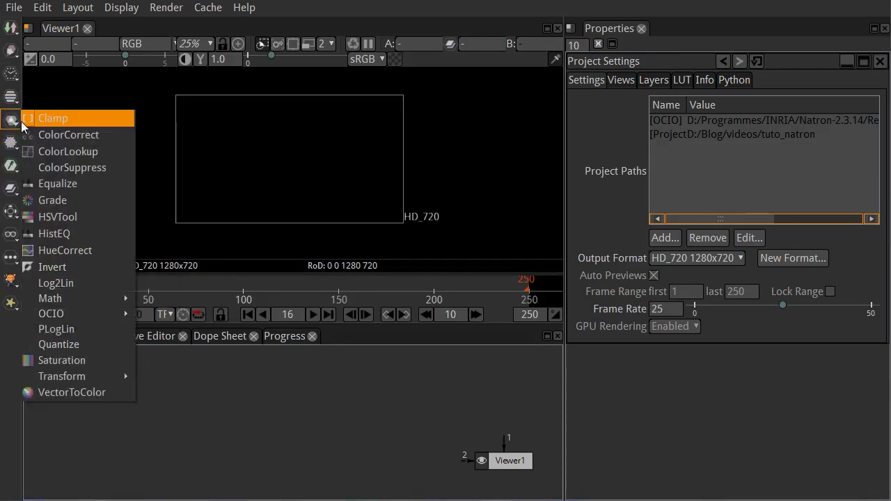
click(14, 101)
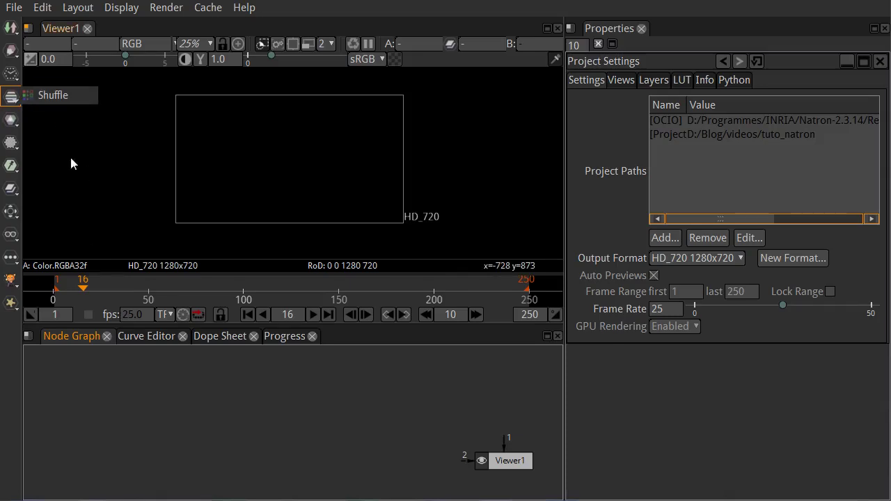
click(11, 143)
click(312, 408)
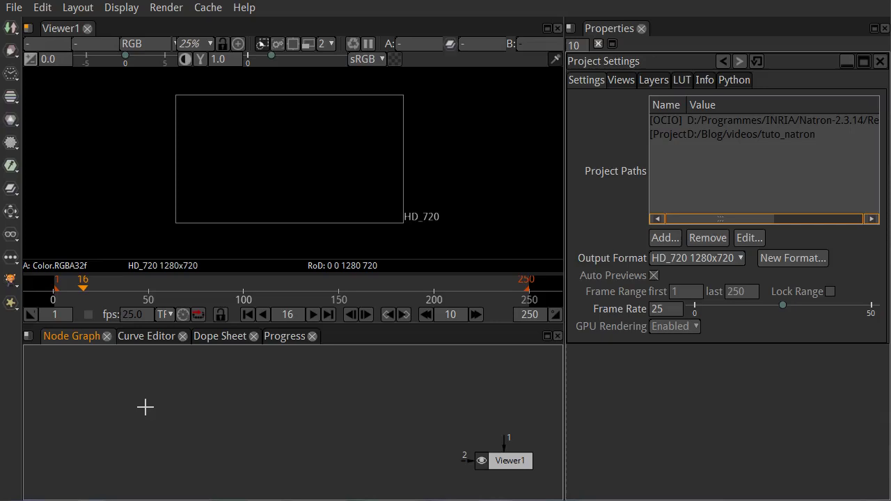
- Add a Text node from the Draw group to the node graph and look through its parameters
key(Tab)
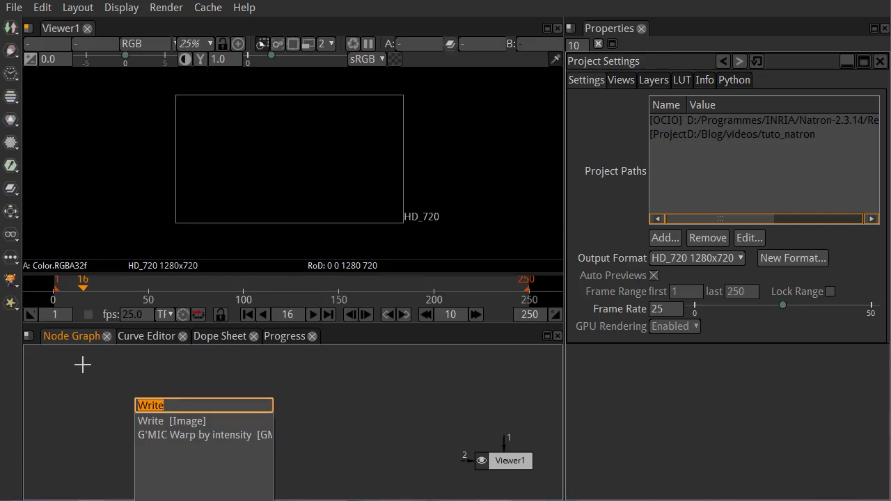
text(tex)
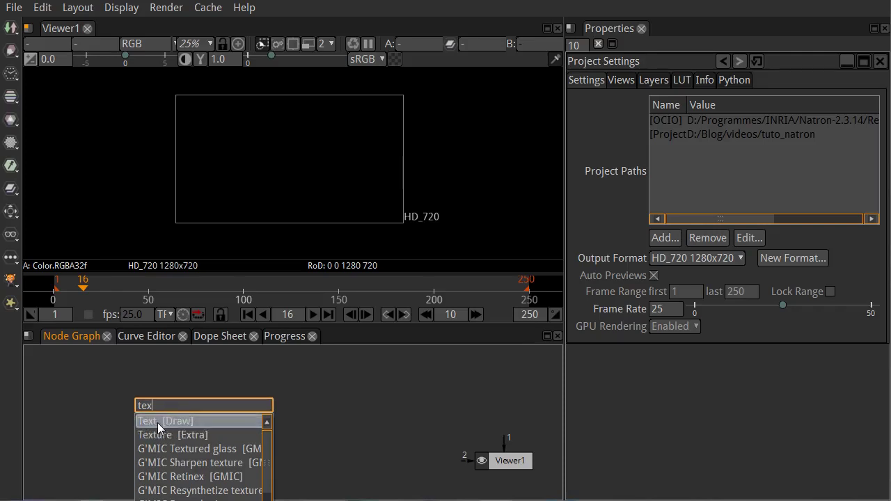
click(207, 421)
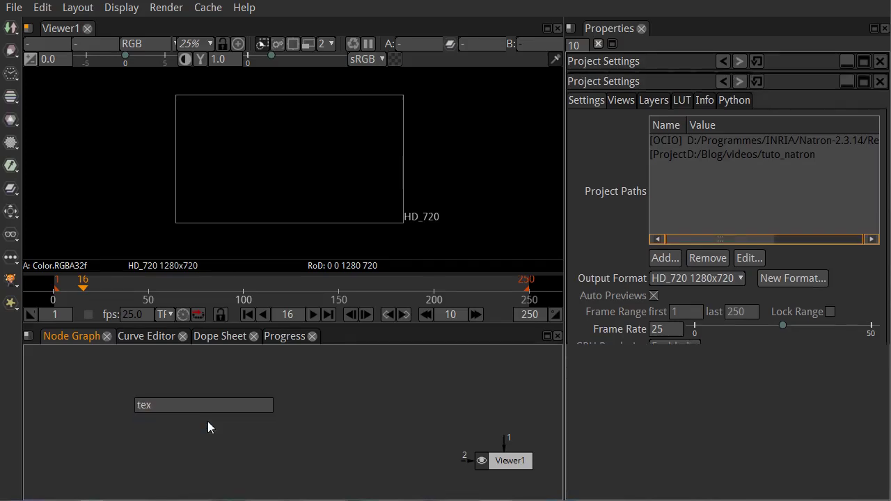
drag(234, 434, 102, 408)
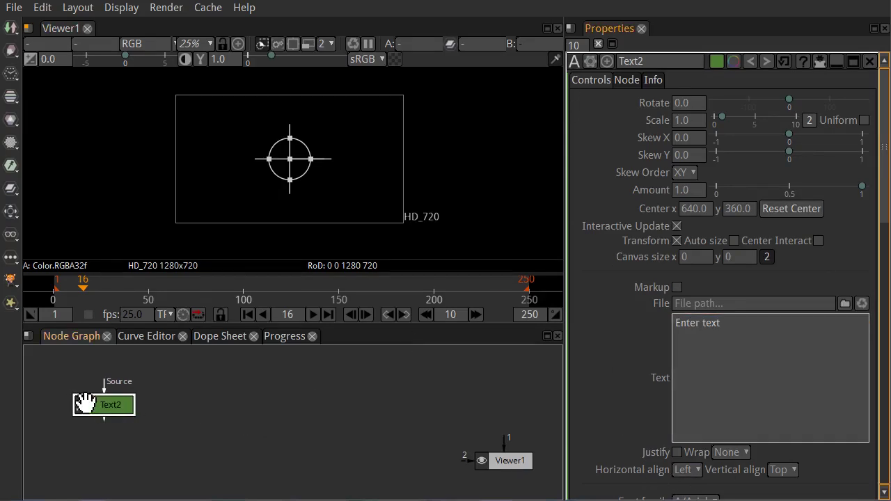
drag(106, 408, 82, 396)
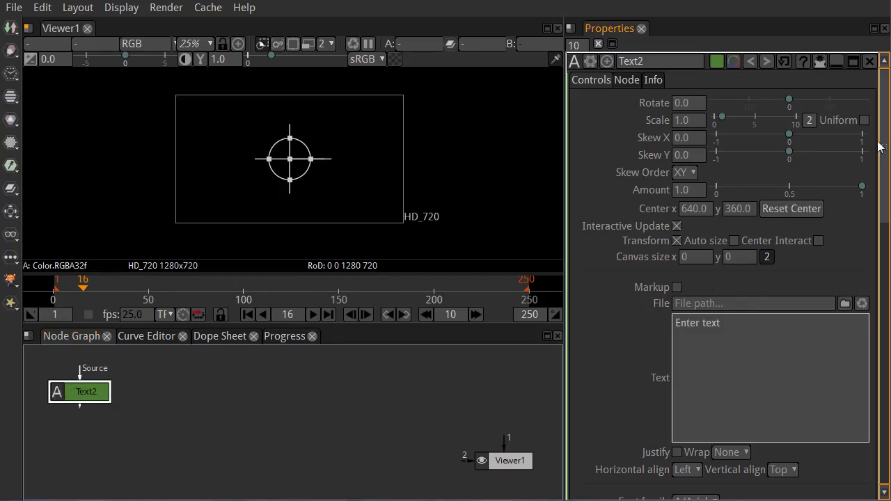
drag(884, 120, 868, 308)
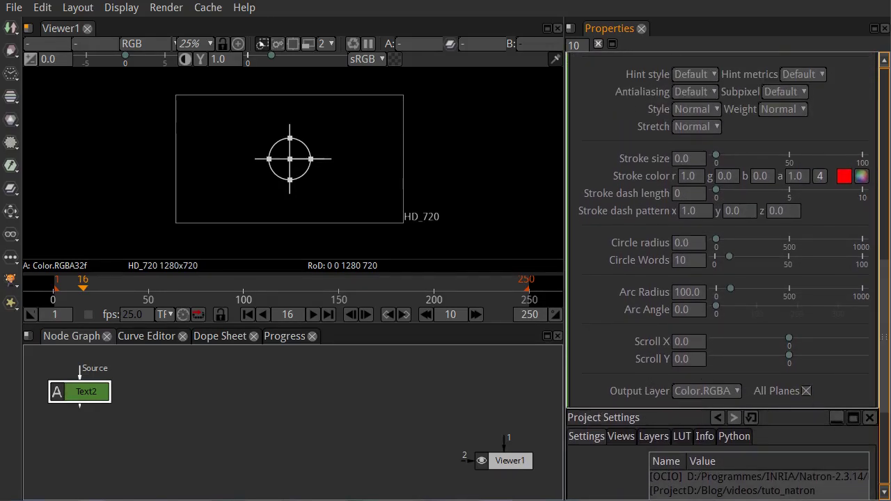
drag(887, 355, 886, 155)
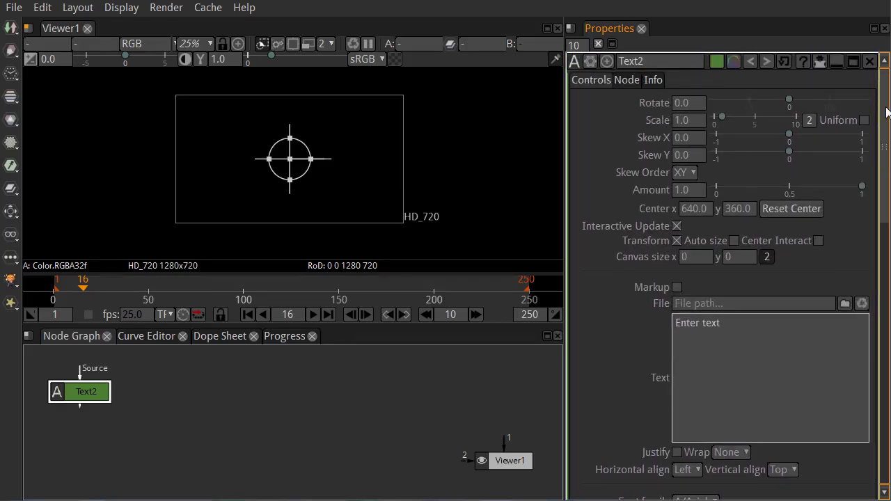
scroll(768, 220, down, 3)
click(768, 219)
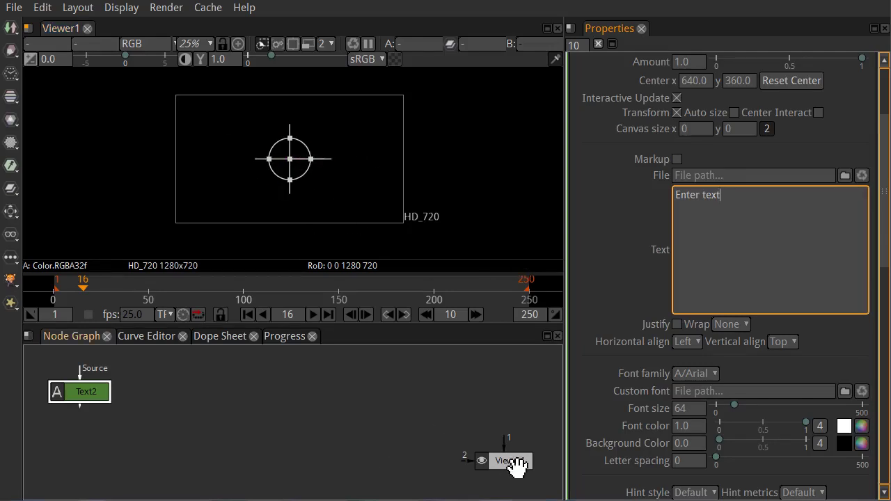
- Rearrange the Text and Viewer1 nodes and connect the Text node's output to Viewer1's input 1
drag(515, 467, 479, 472)
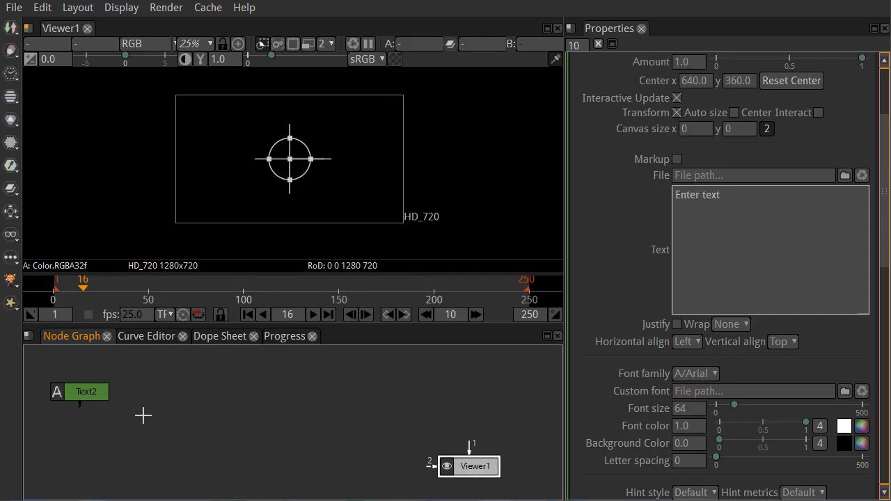
drag(96, 394, 122, 417)
drag(491, 475, 479, 447)
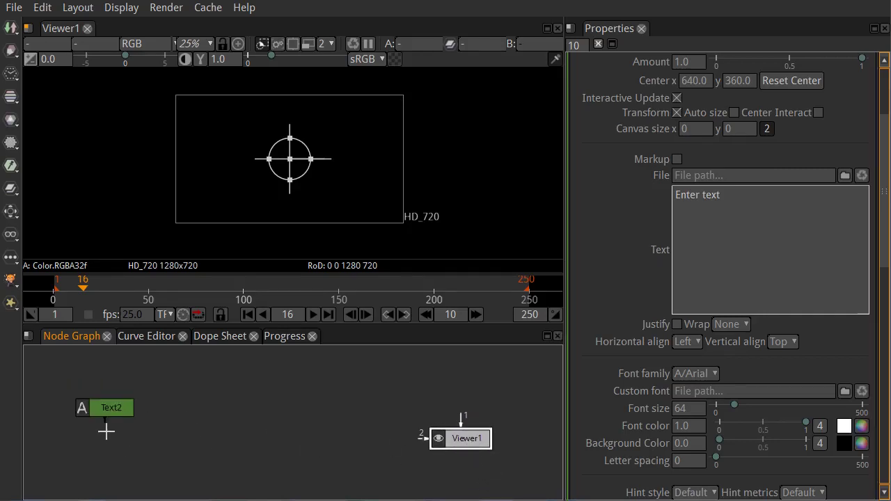
drag(105, 424, 334, 420)
drag(103, 420, 446, 444)
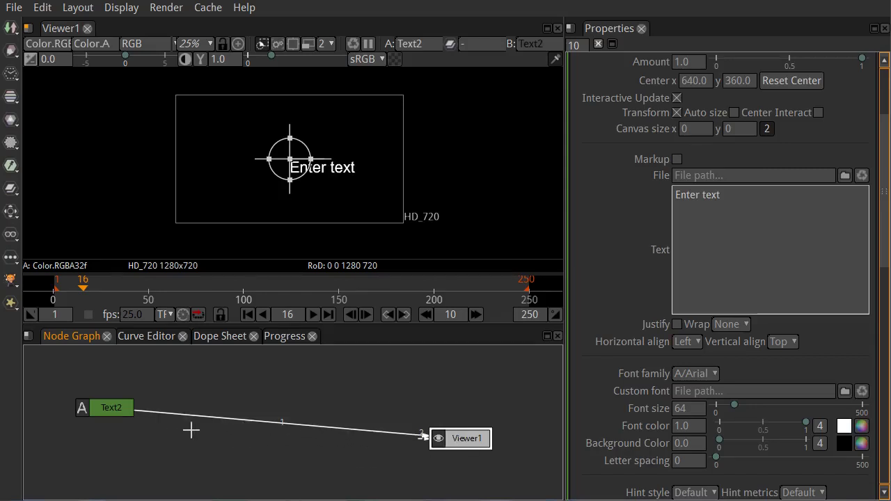
- Move the text in the viewer so its center is at about x 647, y 391
click(725, 220)
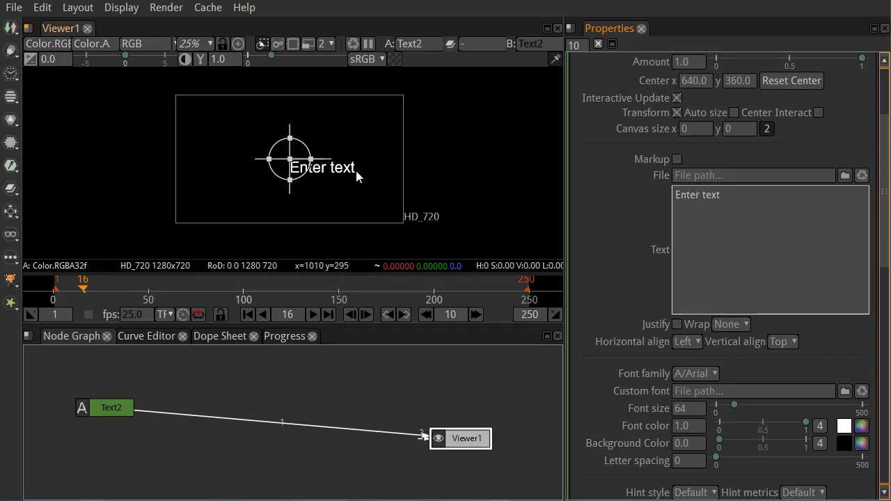
mouse_move(289, 159)
mouse_down()
mouse_move(209, 178)
mouse_move(318, 142)
mouse_move(255, 135)
mouse_move(249, 149)
mouse_move(294, 158)
mouse_up()
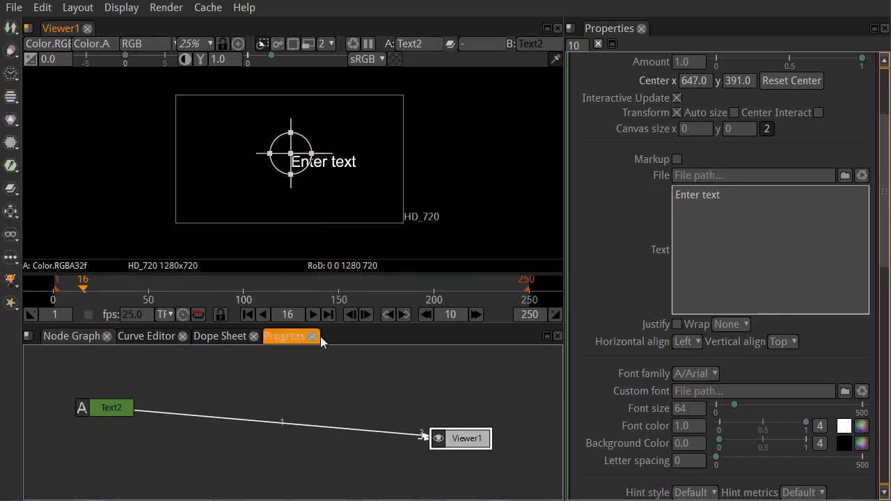
click(750, 228)
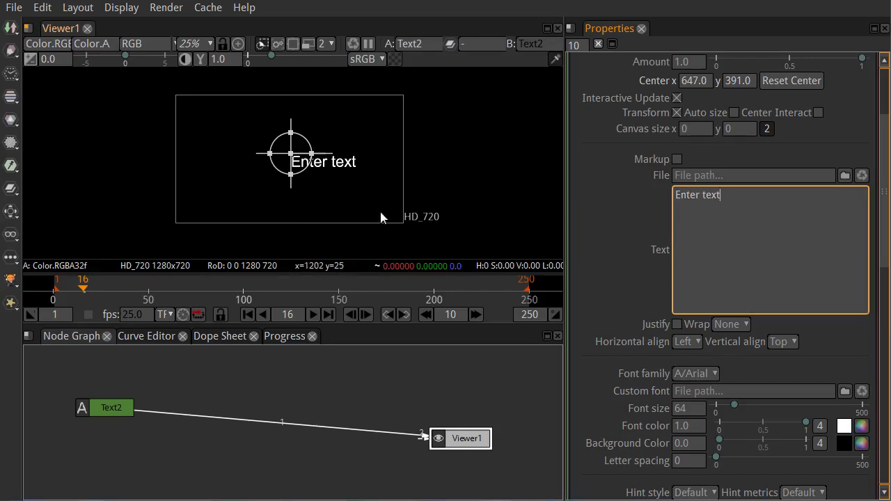
- Set the text's font color to orange with red 255, green 181 and blue 7
scroll(765, 278, down, 5)
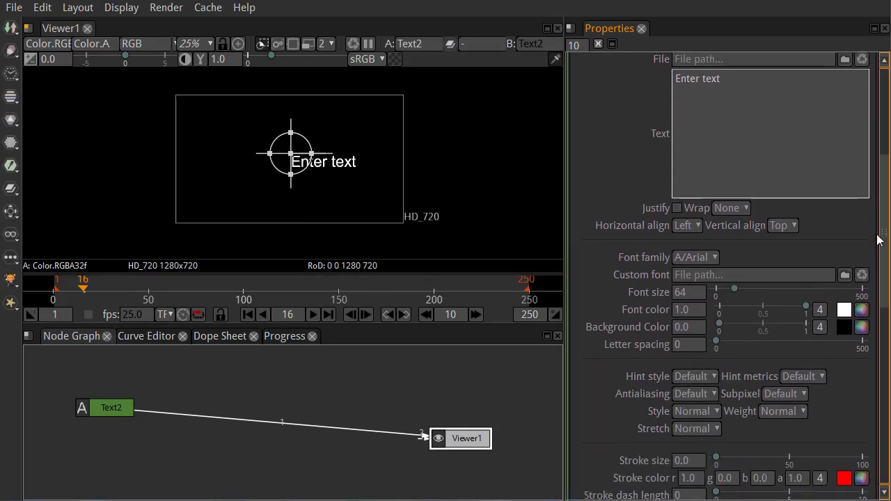
click(685, 269)
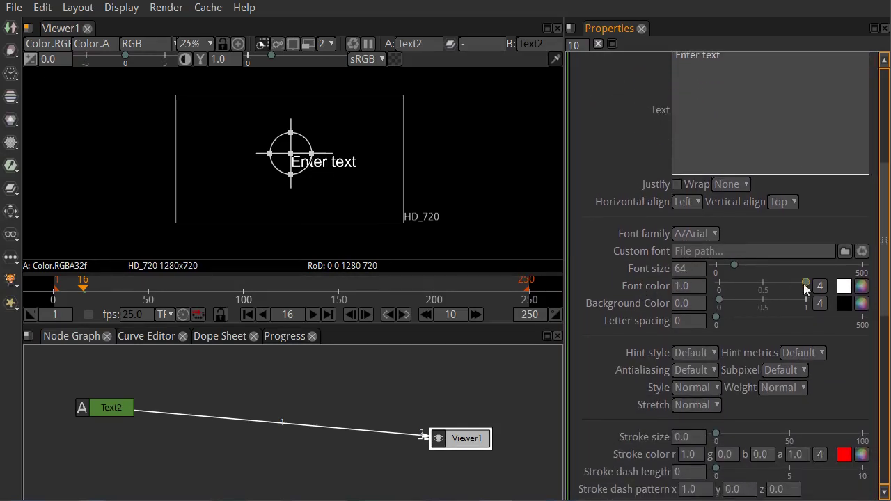
click(862, 287)
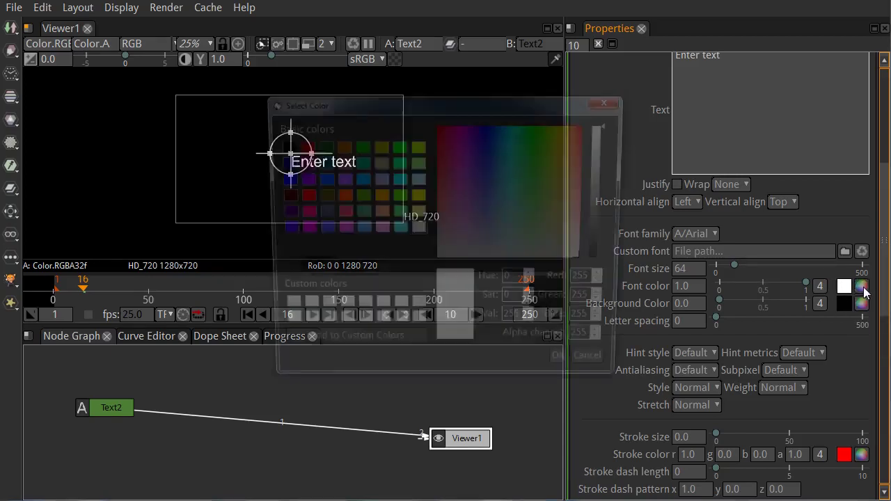
drag(571, 137, 567, 128)
drag(510, 109, 637, 93)
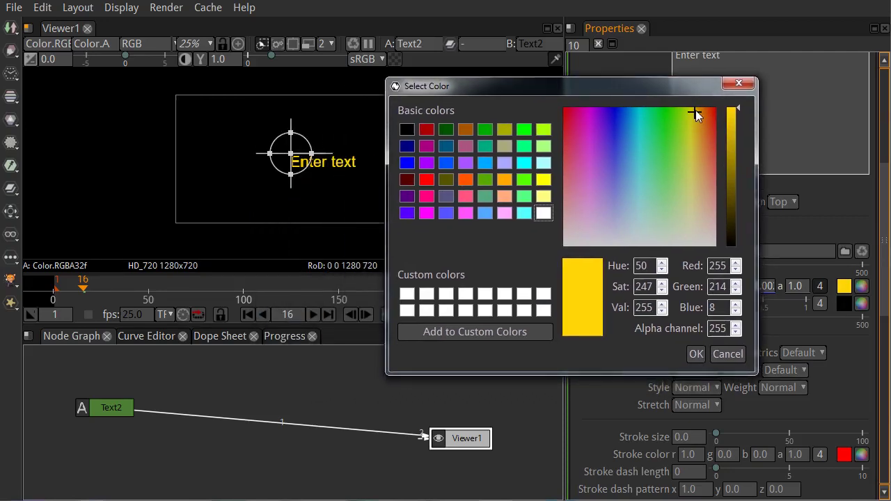
drag(694, 110, 697, 112)
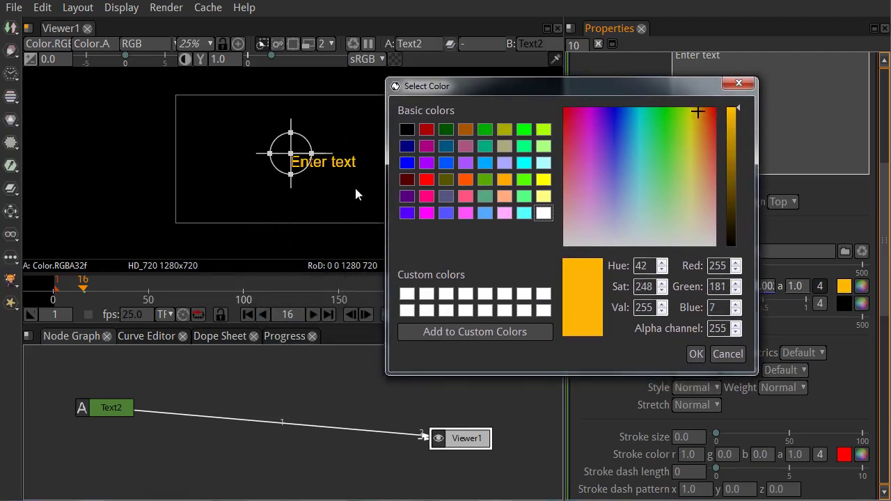
click(691, 354)
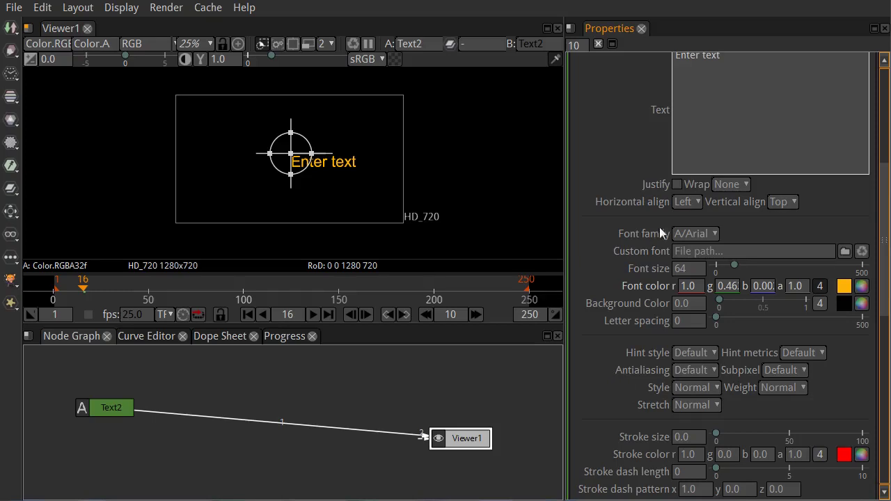
- Set the text's horizontal alignment to Center and disable its Transform option
click(696, 202)
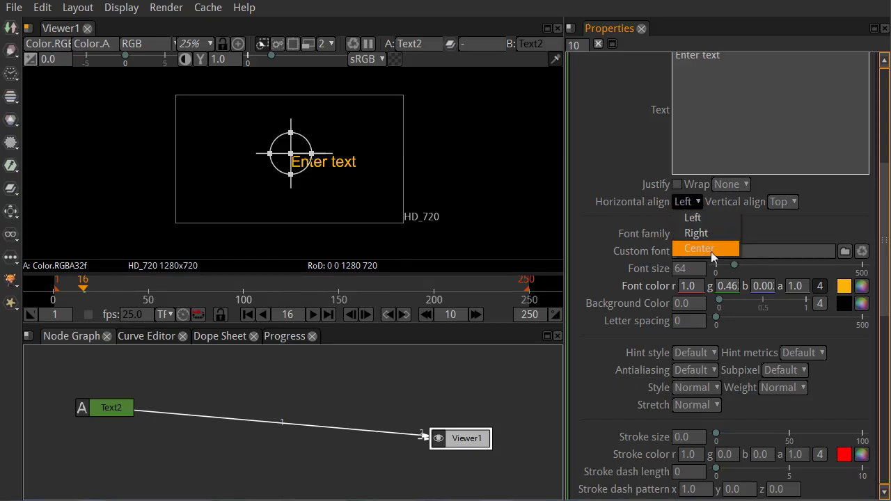
click(710, 251)
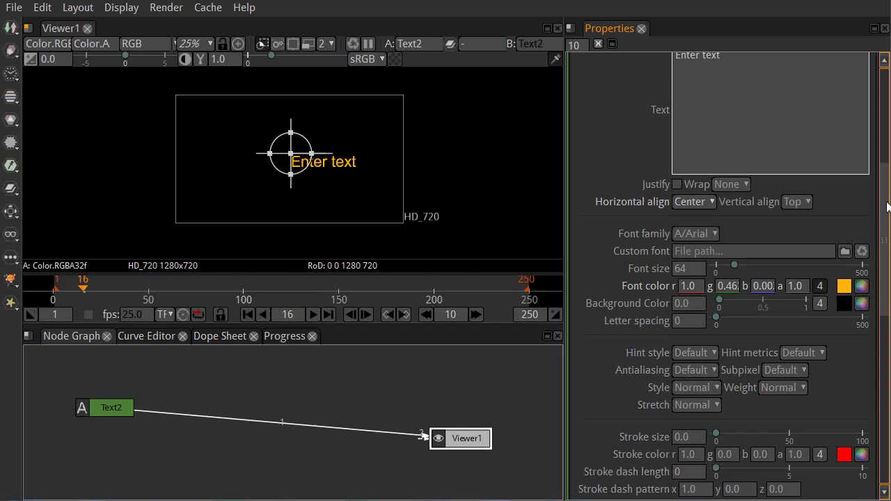
scroll(856, 174, up, 5)
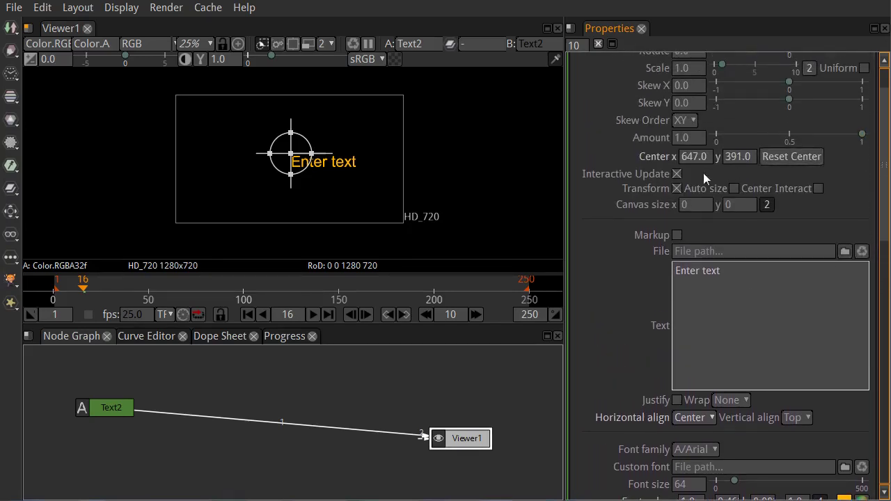
click(680, 188)
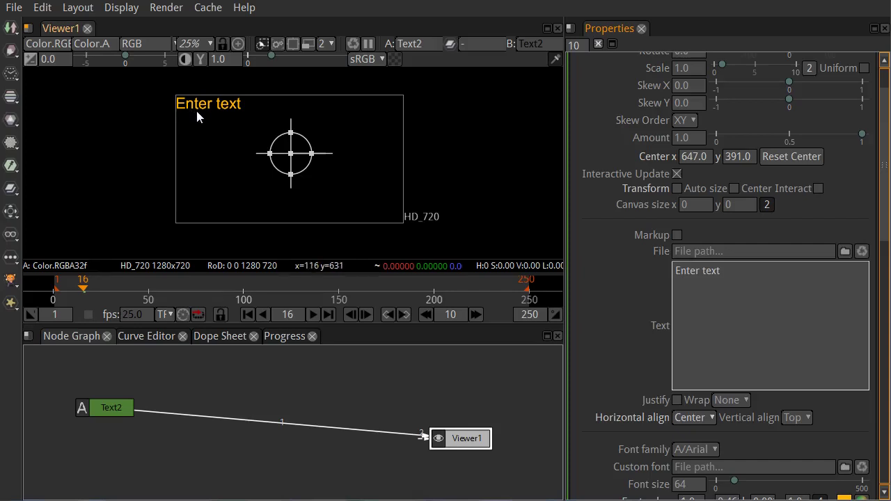
- Move the text's center handle outside the frame's upper-left corner, to about x -77, y 781
drag(293, 157, 167, 87)
drag(161, 87, 162, 86)
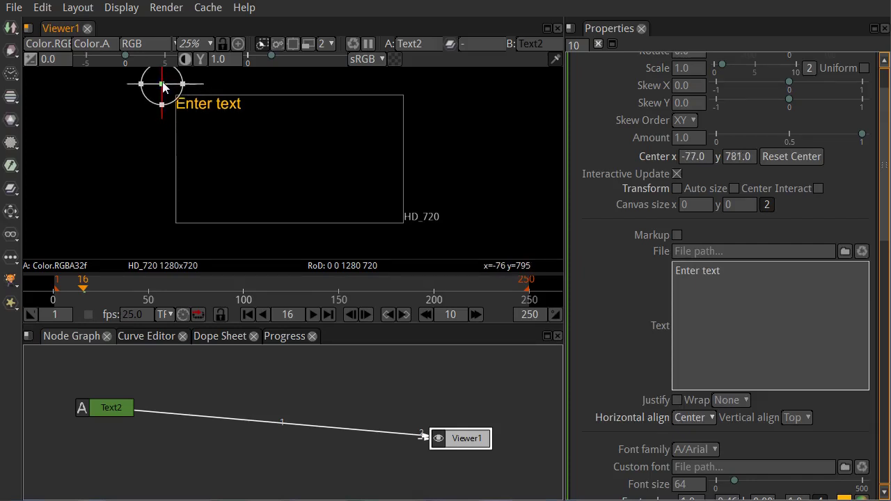
click(772, 269)
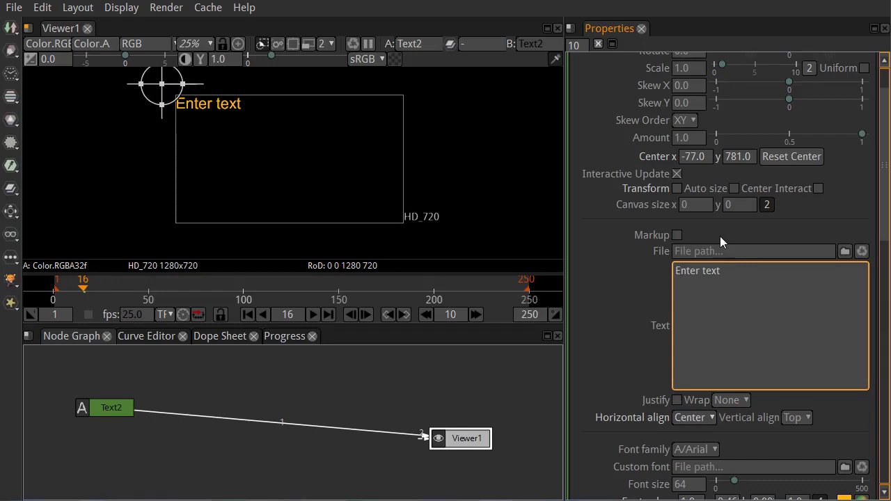
- Replace the node's text with "Dans une galaxie très très lointaine" and apply it
key(ctrl+a)
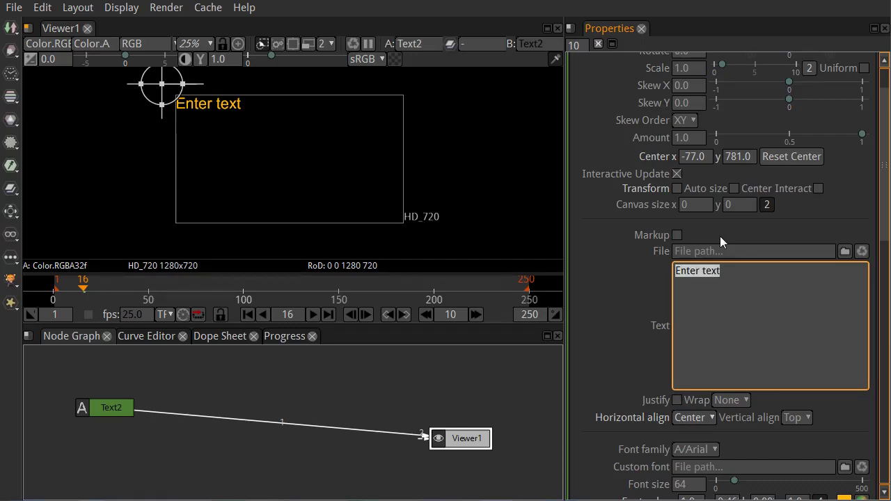
text(Dans )
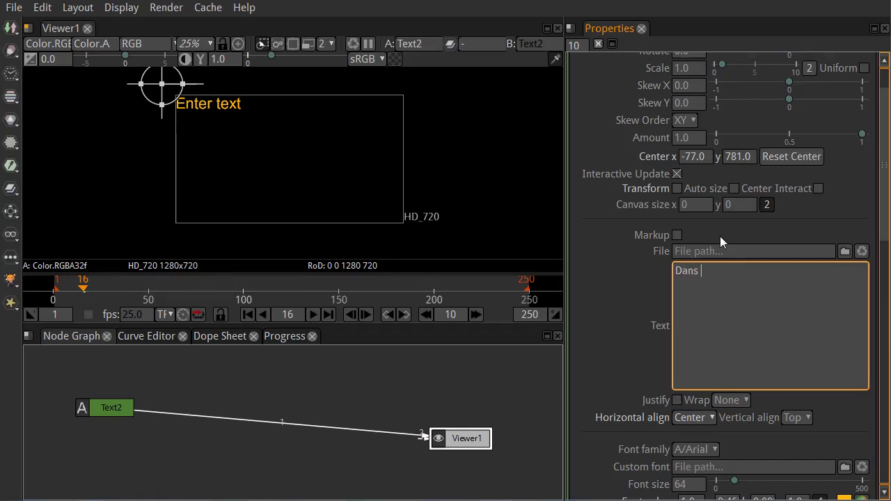
text(une galaxie très tr)
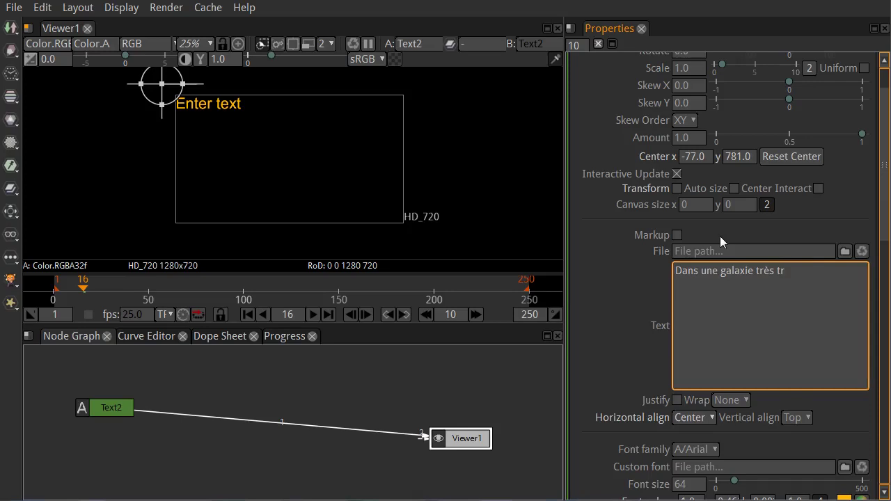
text(ès lointaine)
click(586, 294)
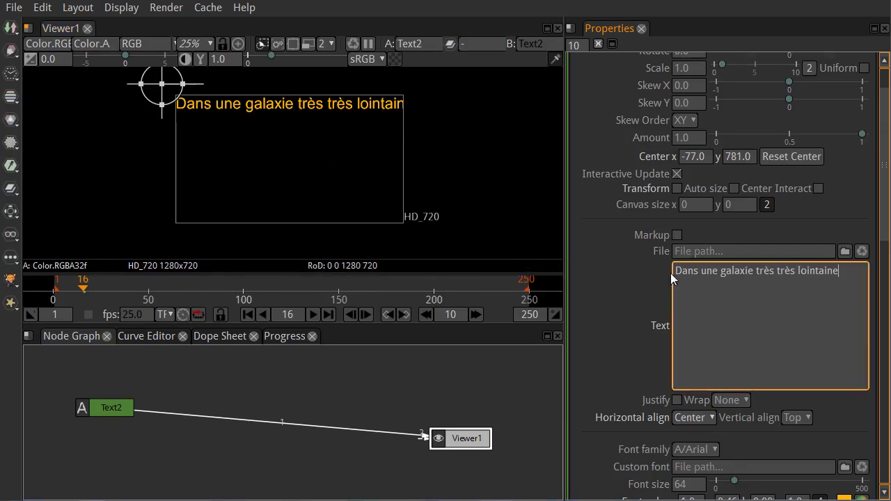
- Set the text's font size to 42
scroll(886, 219, down, 1)
scroll(886, 219, down, 4)
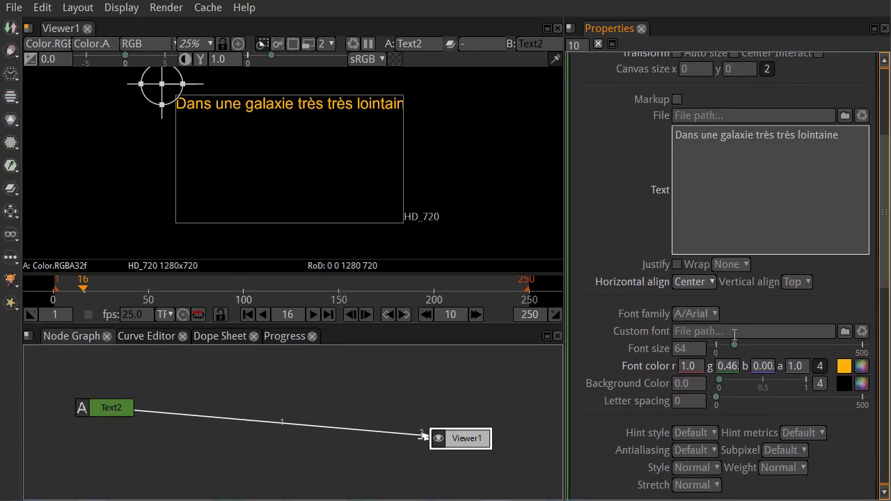
double_click(697, 350)
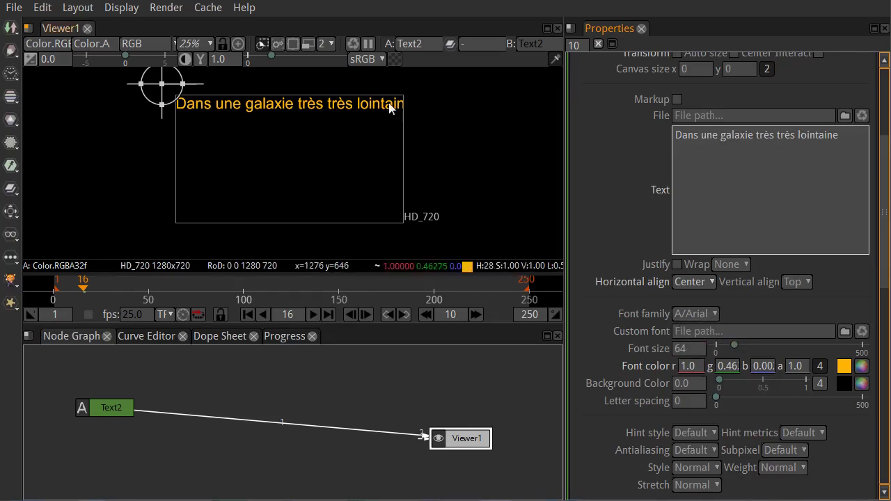
click(674, 351)
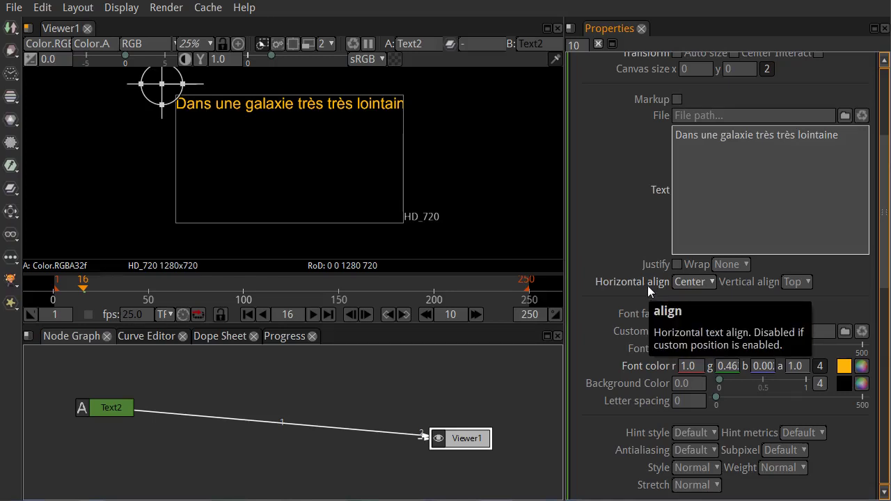
text(42)
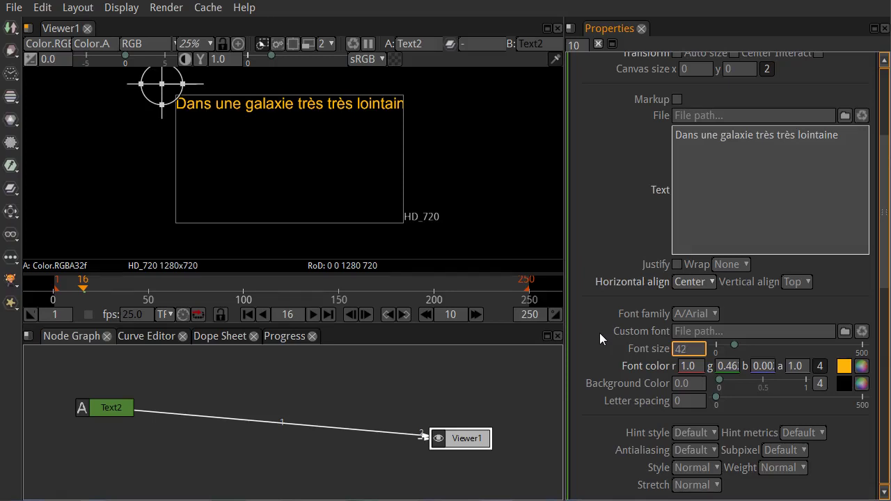
key(Return)
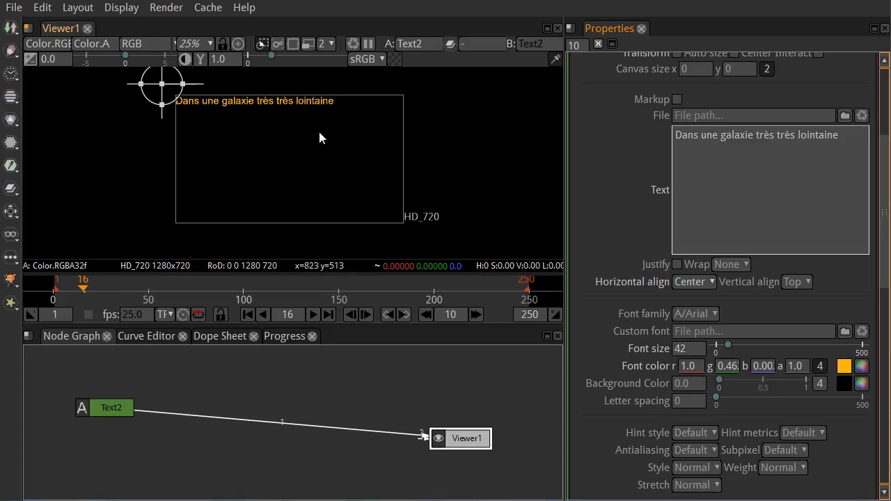
- Append a comma and the lines "il se passen pleins de chose mais" and "on s'en fiche un peu c'est juste pour" to the text
click(853, 134)
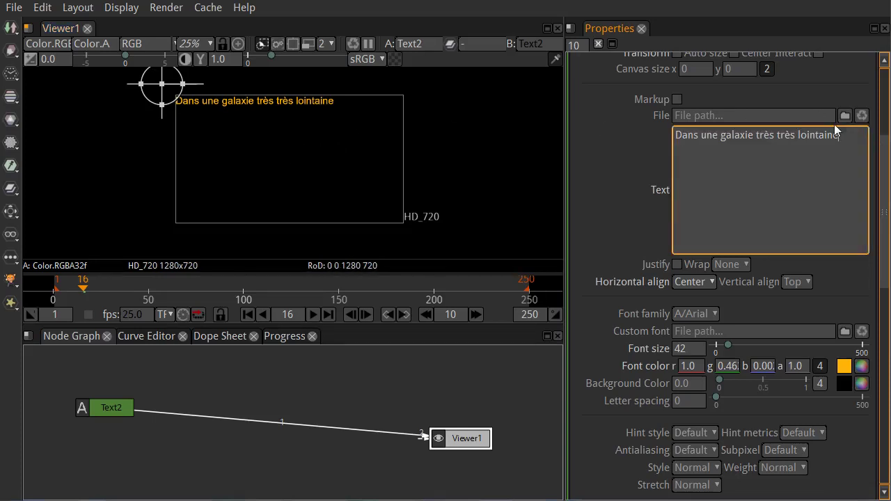
text(il se passen pleins)
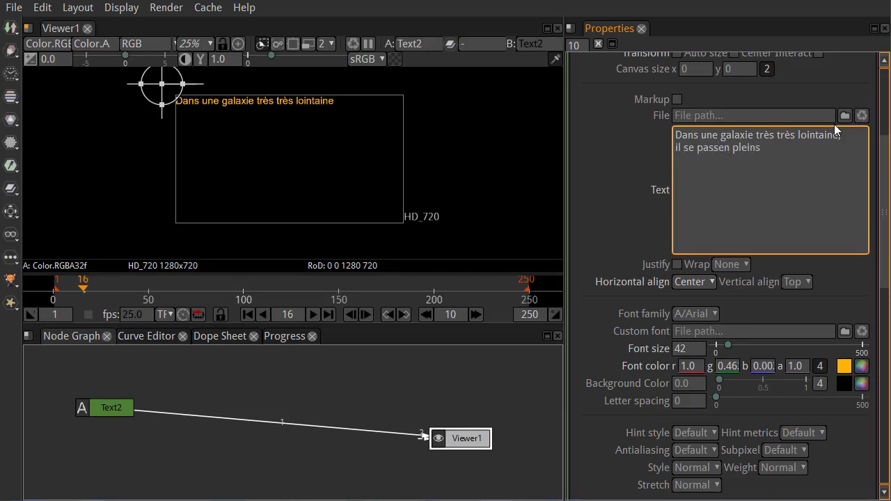
text( de chose mais )
text(on s'en fic)
text(he un )
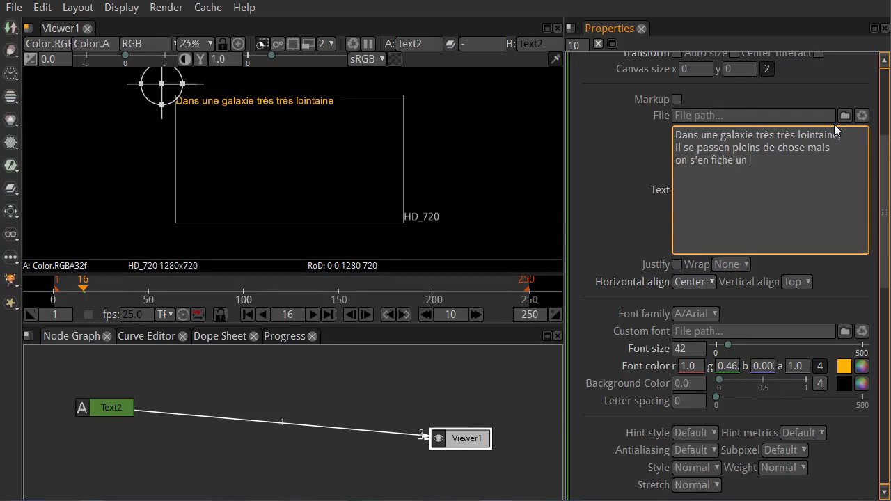
text(peu c'est juste pour)
key(Return)
- Add the lines "un tutoriel que je tape pleins de" and "texte sans vraiment avoir de sens." to the text and apply it
text(un tutoriel que je tape pleins de)
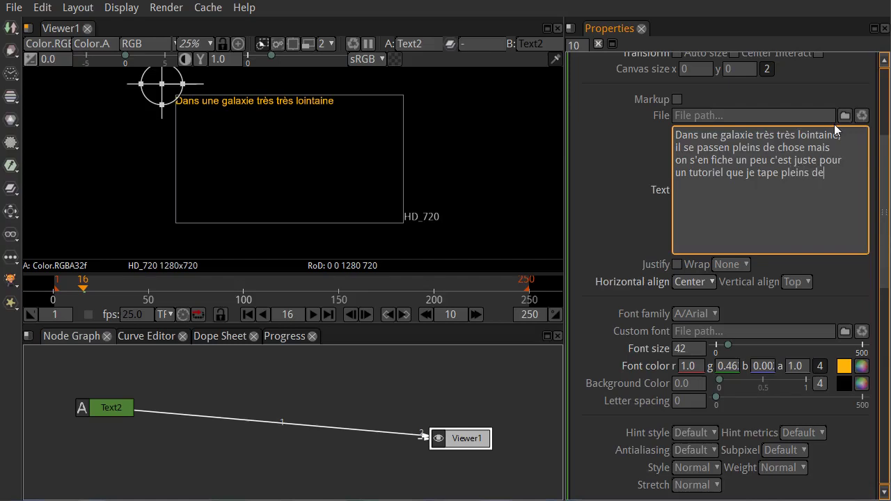
text( texte)
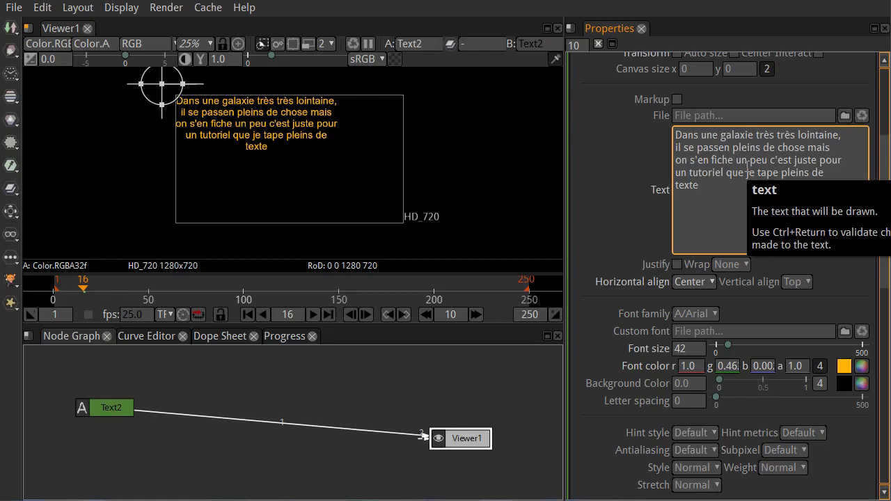
text(sans vrain)
text(ent avoir de sens.)
key(ctrl+Return)
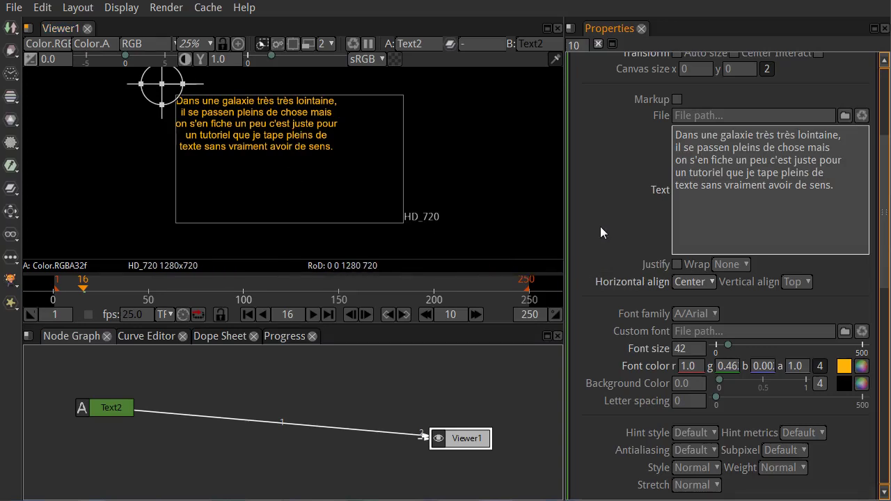
- Change the text's final period to a comma and duplicate its last four lines at the end
click(736, 250)
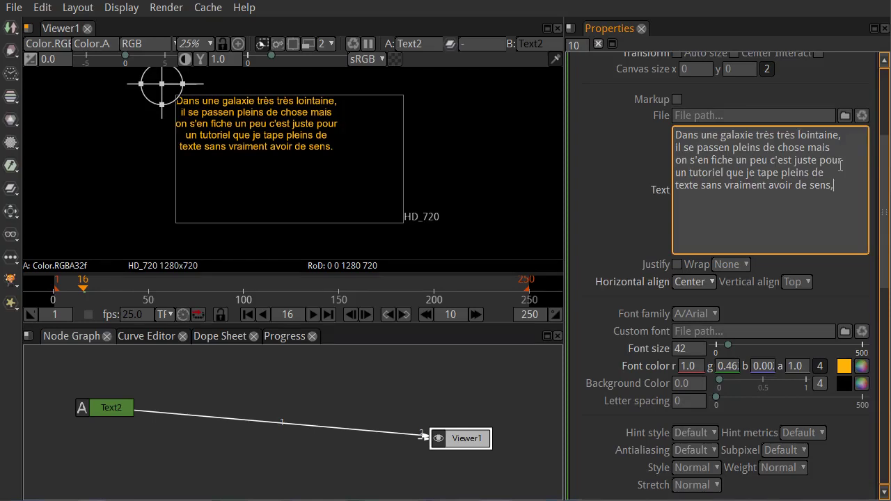
key(shift+Left)
key(shift+Left)
key(shift+Left)
key(shift+Left)
key(shift+Left)
key(shift+Left)
key(shift+Left)
key(shift+Left)
key(shift+Left)
key(shift+Left)
key(shift+Left)
key(shift+Left)
key(shift+Left)
key(shift+Left)
key(shift+Left)
key(shift+Left)
key(shift+Left)
key(shift+Left)
key(shift+Left)
key(shift+Left)
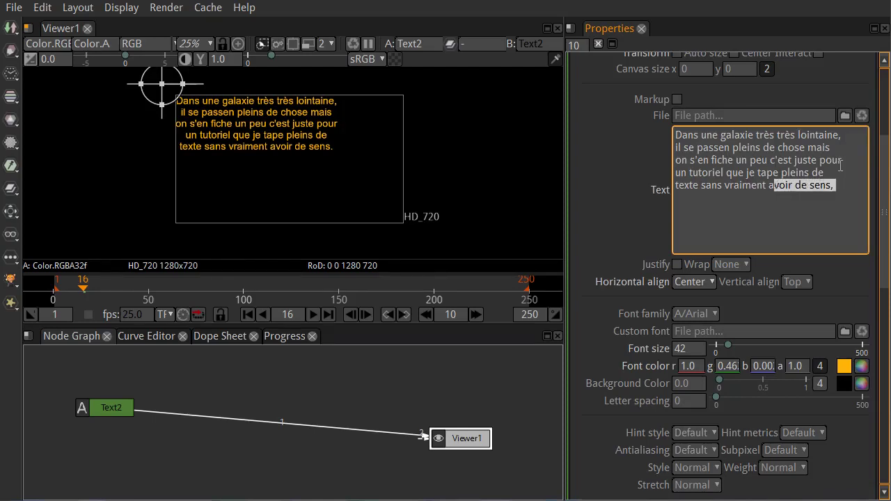
key(shift+Up)
key(shift+Up)
key(shift+Up)
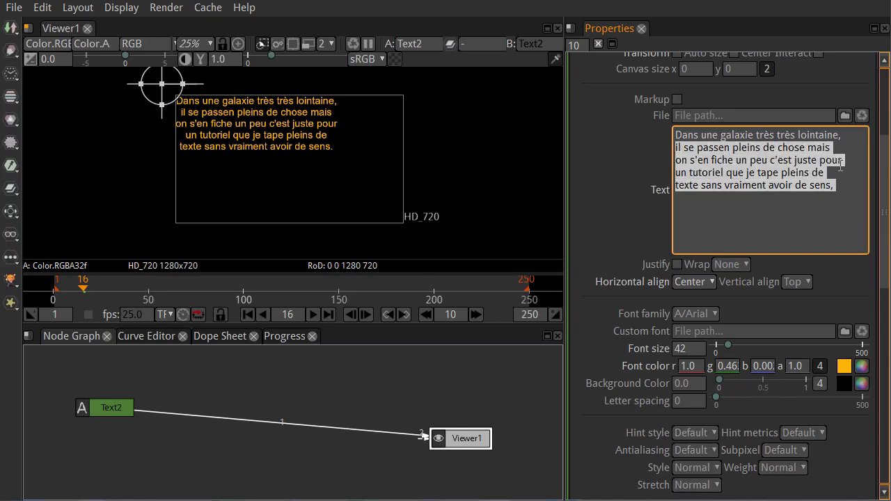
key(Down)
key(Down)
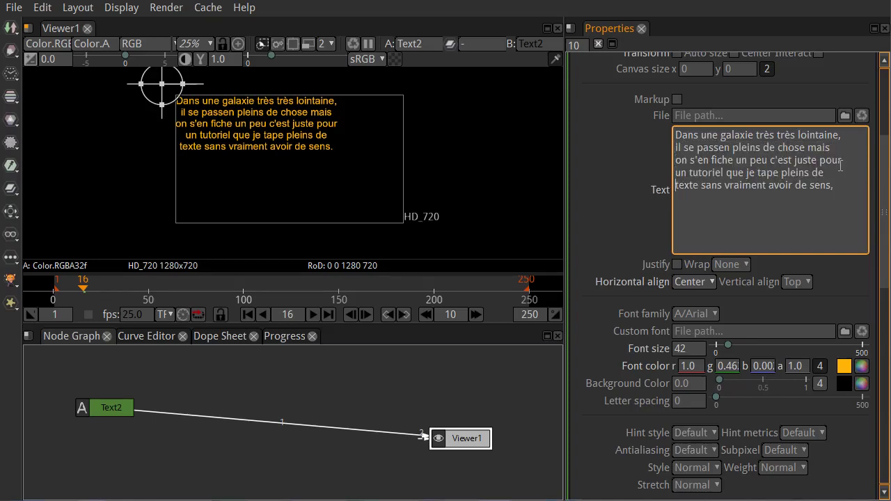
text(il se passen pleins de chose mais on s'en fiche un peu c'est juste pour un tutoriel que je tape pleins de texte sans vraiment avoir de sens,)
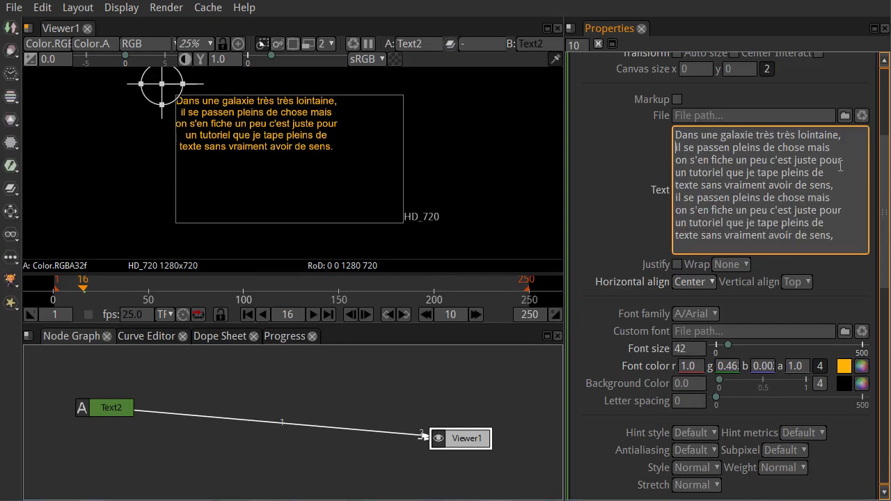
- Correct "passen" to "passe" in both places and end the whole text with a period
key(Right)
key(Right)
key(Right)
key(Right)
key(Right)
key(Right)
key(Right)
key(Right)
key(Right)
key(Right)
key(BackSpace)
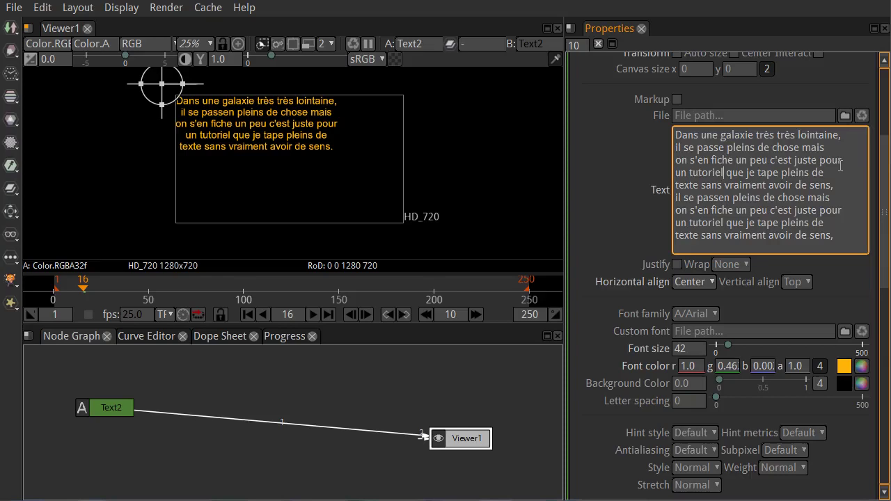
key(Delete)
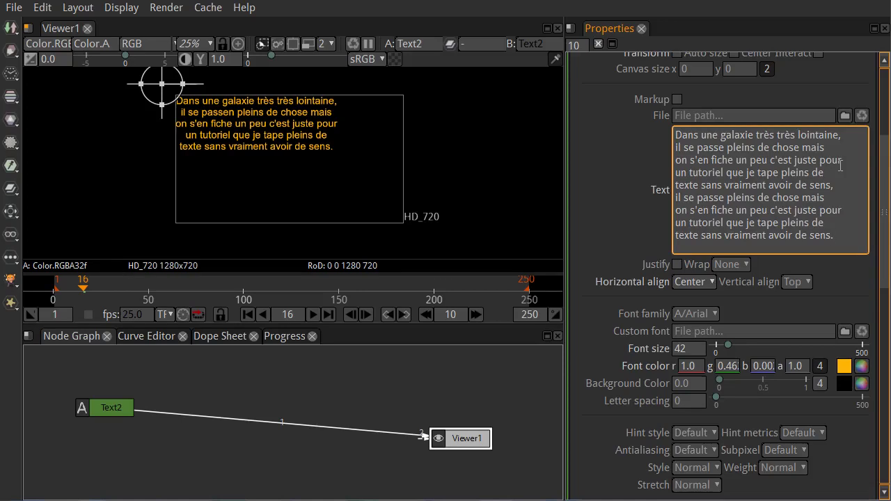
click(639, 202)
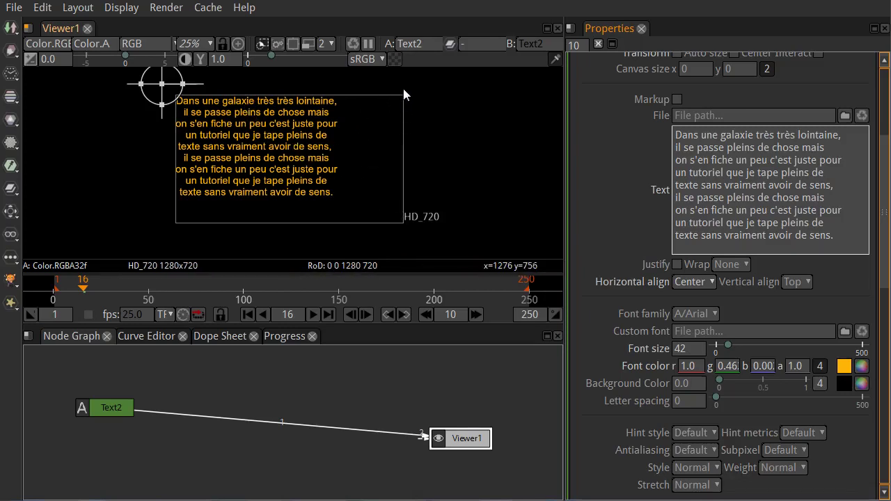
- Move the text's center handle farther away from the frame's upper-left corner
drag(161, 83, 142, 89)
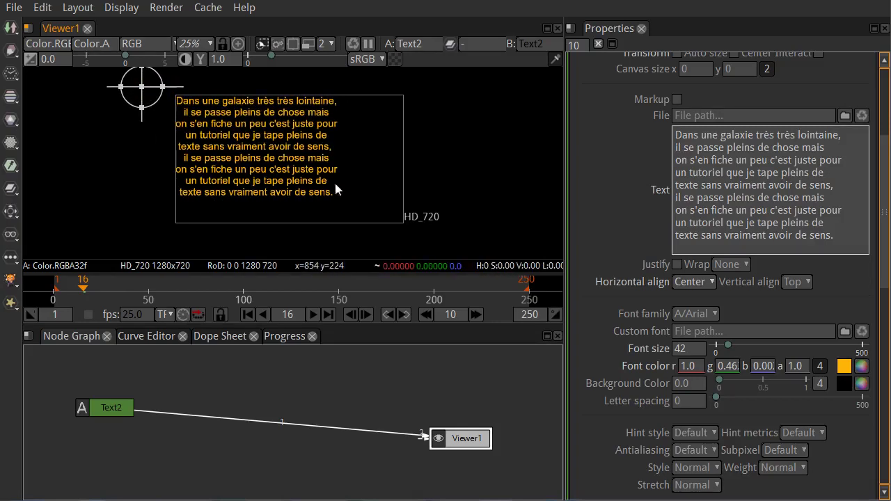
click(712, 222)
click(602, 213)
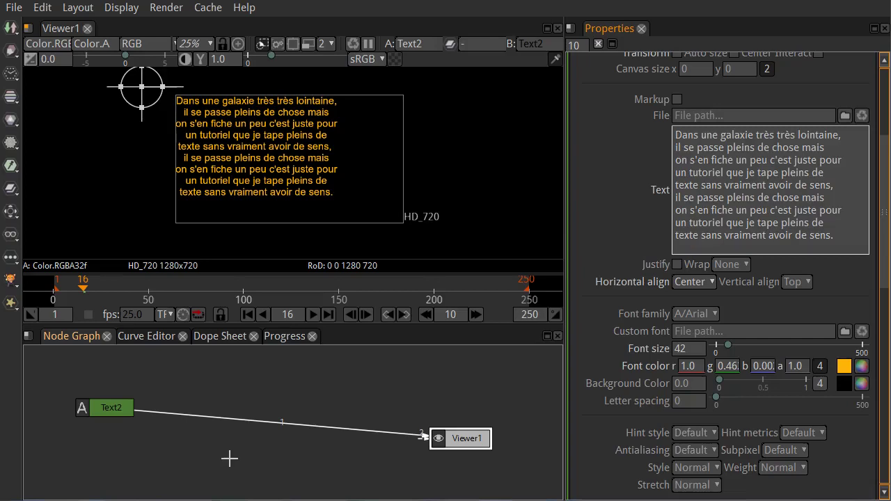
- Spread the Text2 and Viewer1 nodes farther apart in the node graph and deselect them
drag(115, 417, 100, 405)
drag(471, 443, 503, 410)
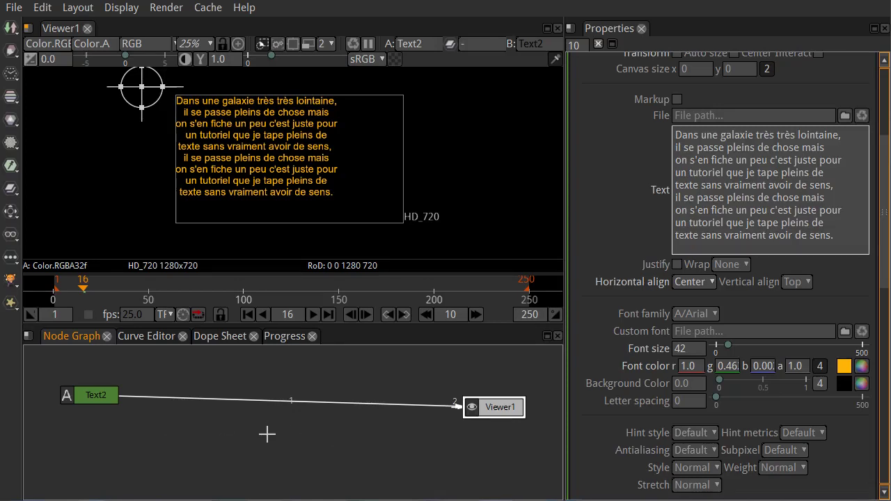
click(219, 442)
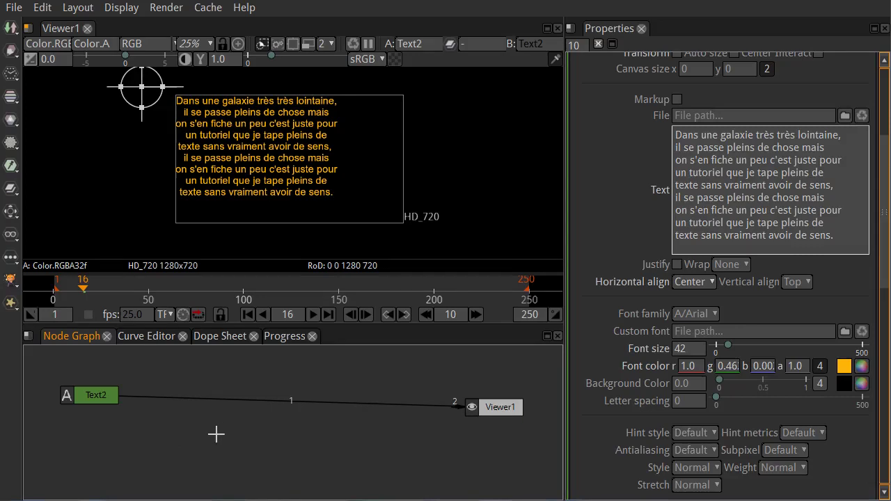
- Add a Transform node and place it below the connection between Text2 and Viewer1
key(Tab)
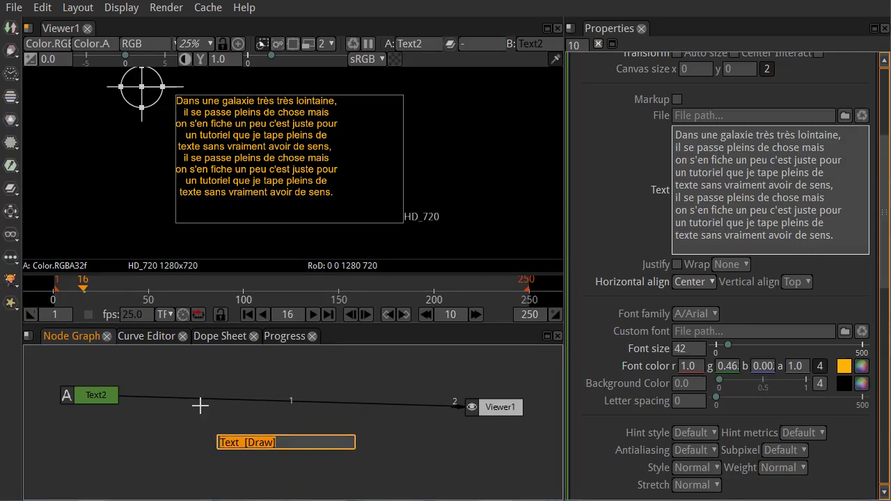
text(trans)
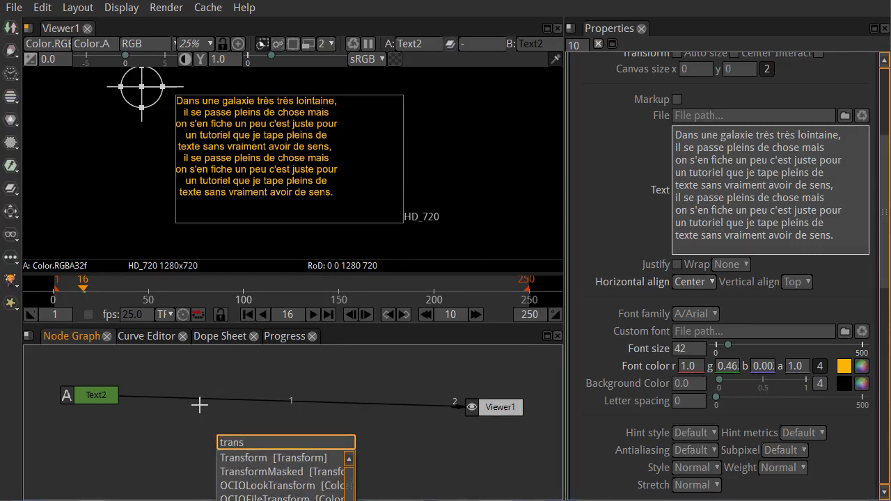
click(243, 460)
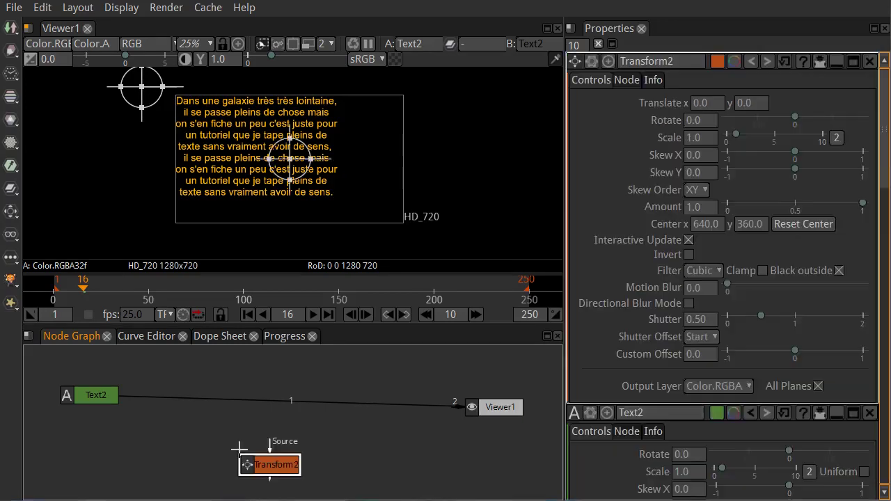
drag(276, 464, 242, 450)
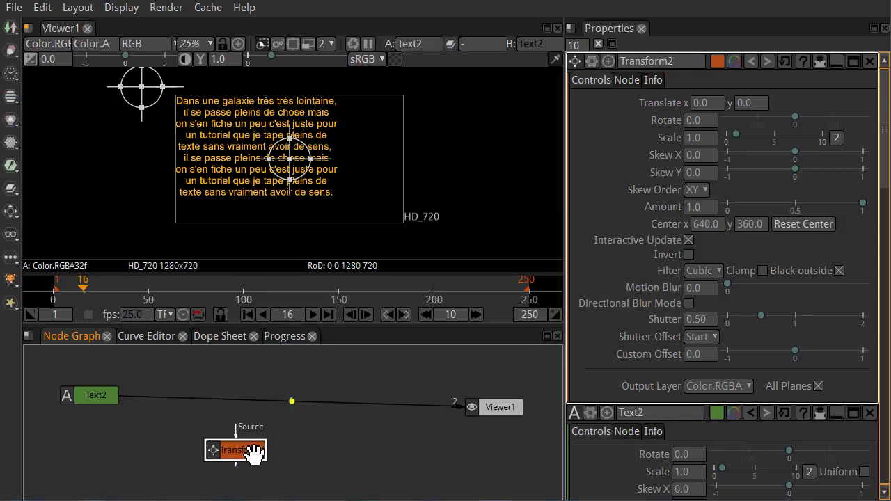
drag(259, 451, 295, 453)
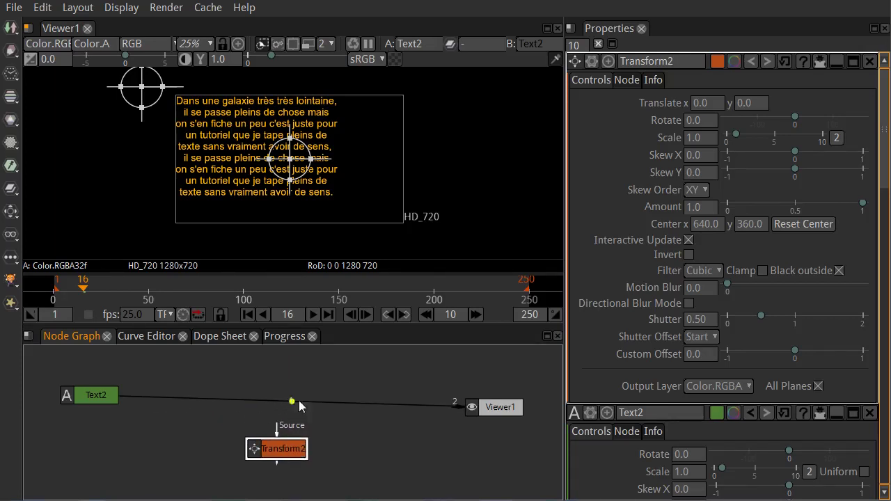
mouse_move(273, 454)
mouse_down()
mouse_move(304, 409)
mouse_move(272, 459)
mouse_up()
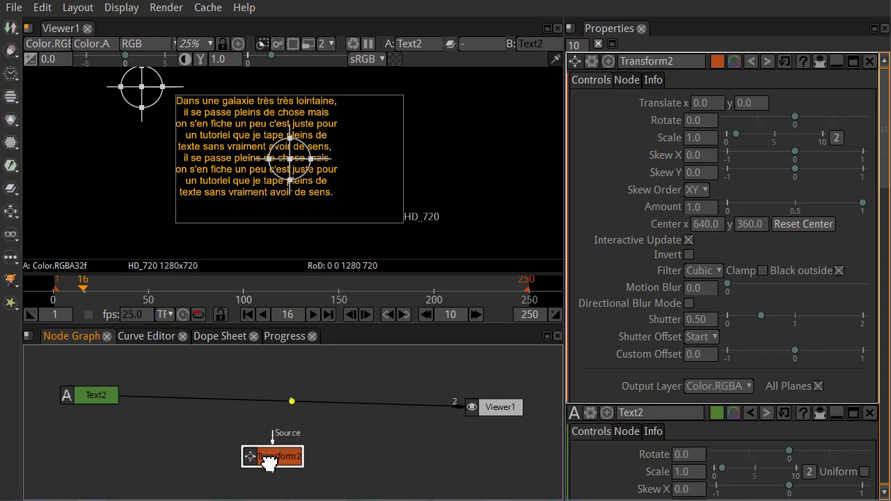
- Insert the Transform2 node into the connection between Text2 and Viewer1 and line it up with both nodes
drag(255, 401, 316, 376)
drag(92, 404, 495, 408)
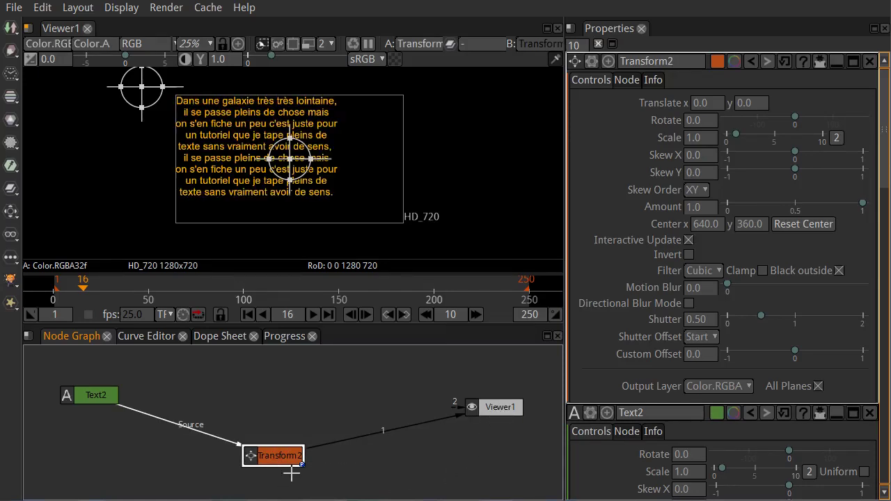
drag(284, 461, 285, 406)
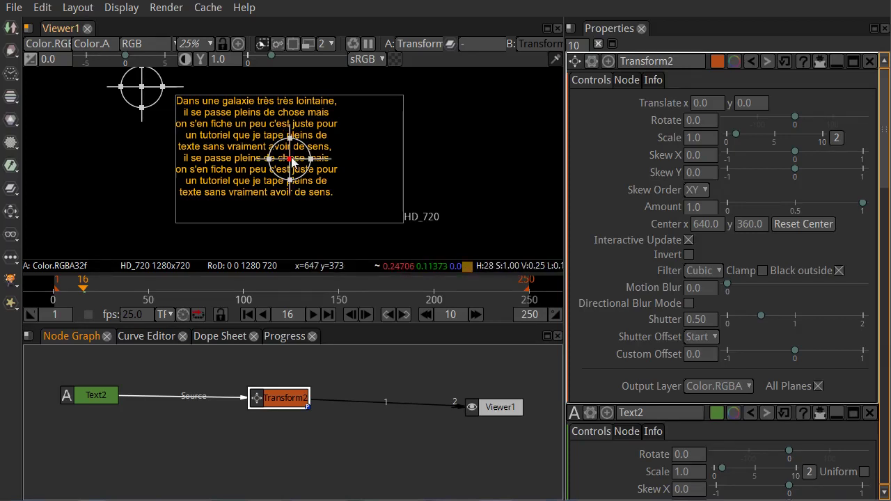
- Shift the text right and down in the frame with Transform2, to a translation of about x 132, y -64
drag(285, 163, 313, 175)
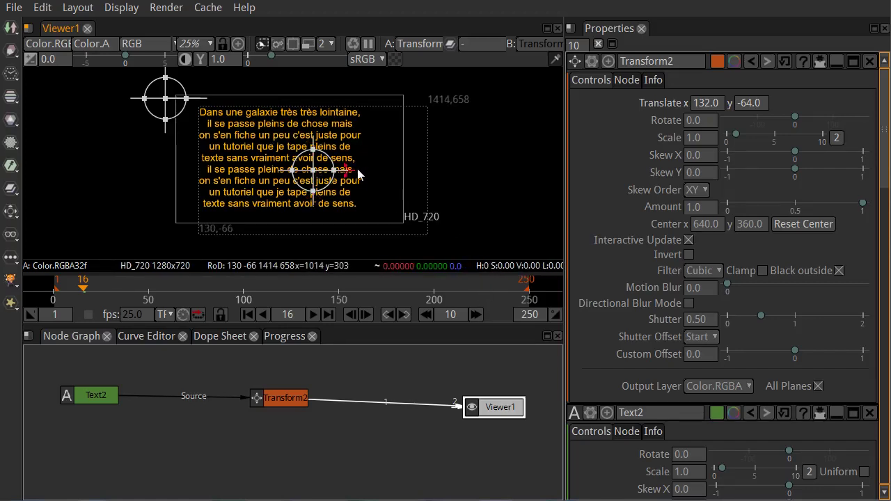
- Try rotating the text to about -33° and skewing it horizontally to about 0.93, undoing each change
drag(341, 174, 341, 194)
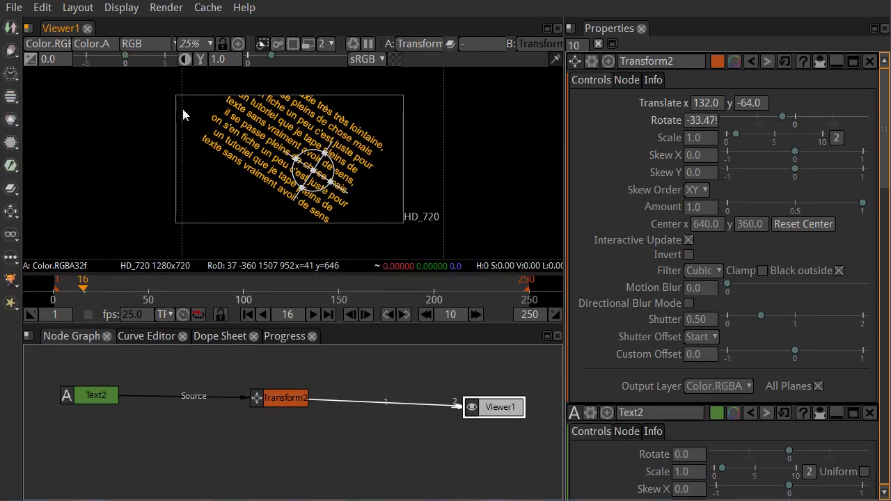
key(ctrl+z)
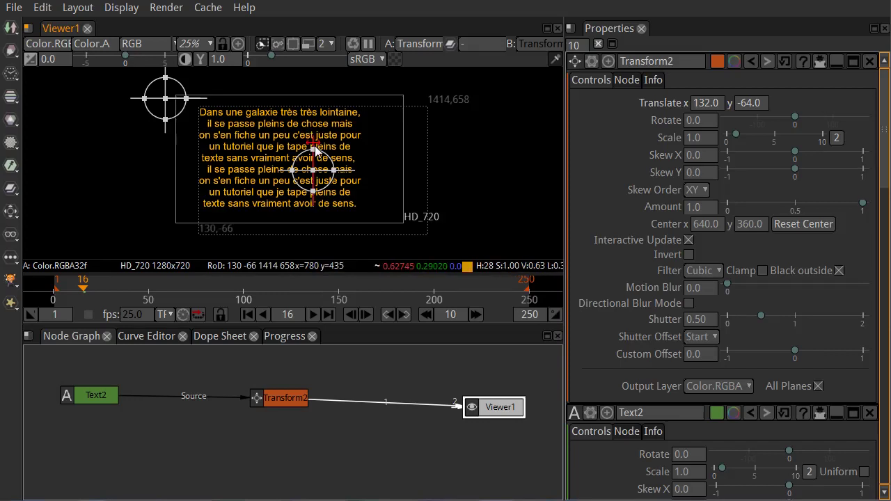
drag(317, 146, 349, 138)
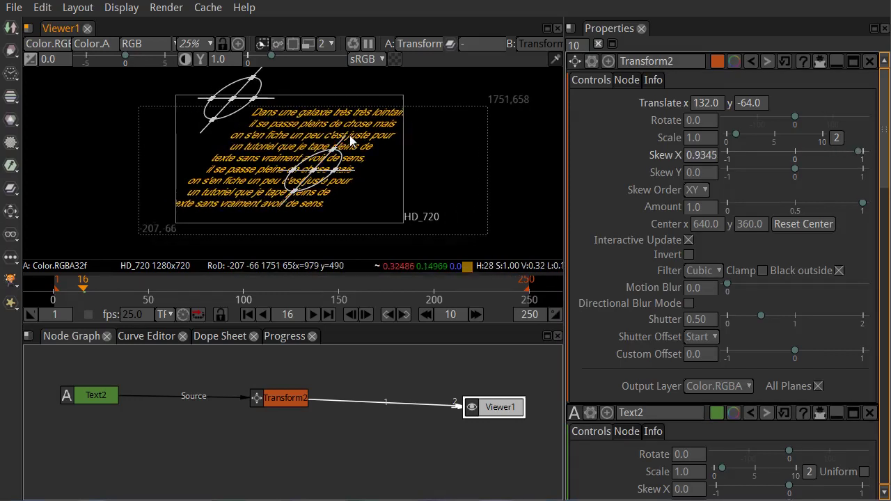
key(ctrl+z)
- Try stretching the text horizontally to about 3.46 with the Transform2 handles, undoing each scaling attempt
drag(339, 172, 389, 173)
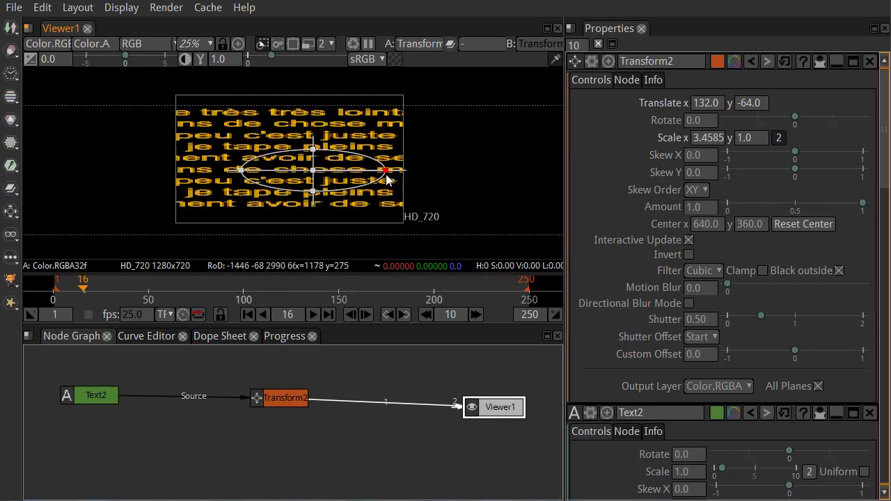
key(ctrl+z)
drag(334, 169, 352, 171)
key(ctrl+z)
drag(300, 153, 317, 179)
key(ctrl+z)
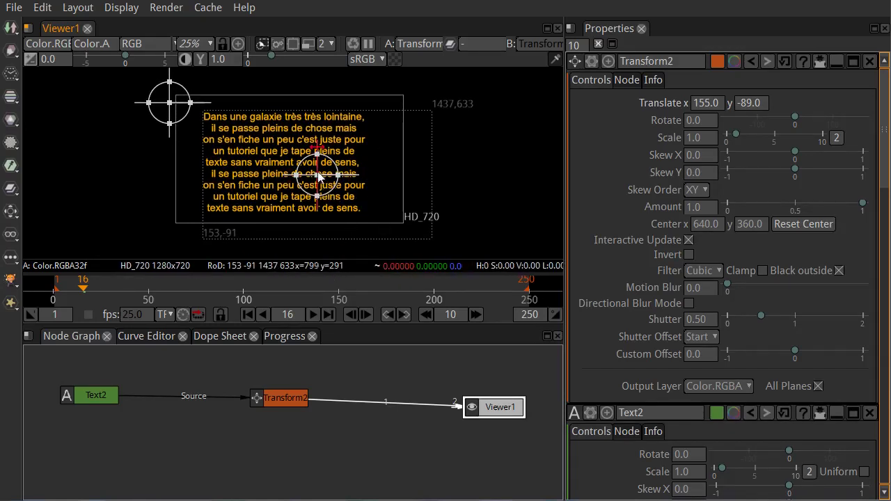
- Place the Transform2 node closer to Text2 and reposition the text to a translation of about x 194, y -51
drag(318, 179, 320, 179)
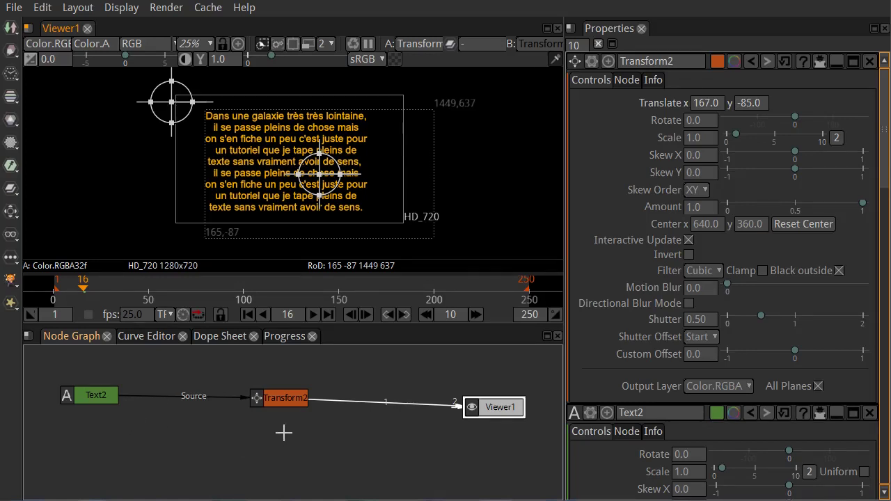
drag(304, 401, 236, 402)
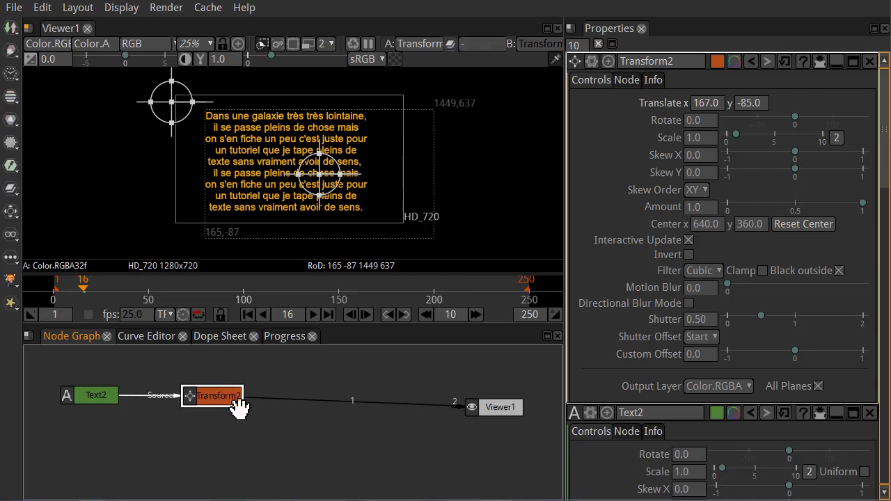
mouse_move(321, 179)
mouse_down()
mouse_move(325, 304)
mouse_move(319, 244)
mouse_move(343, 132)
mouse_move(318, 84)
mouse_move(329, 60)
mouse_move(314, 166)
mouse_move(312, 154)
mouse_move(325, 176)
mouse_up()
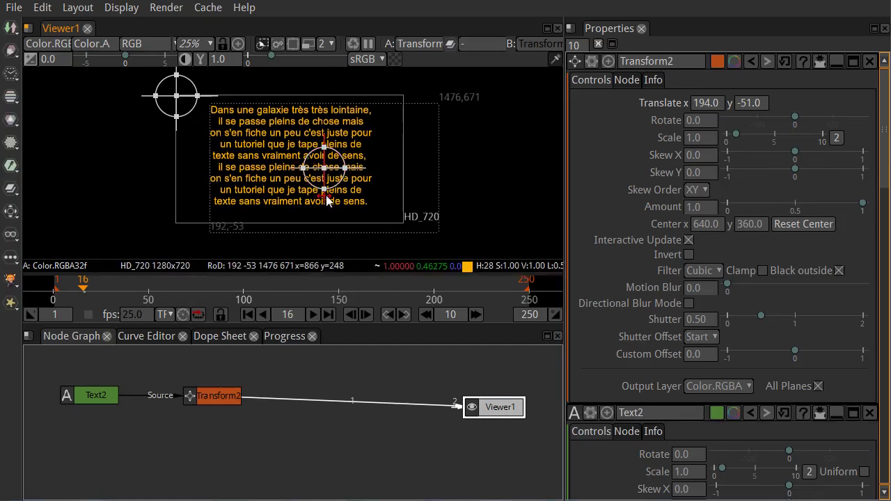
mouse_move(340, 266)
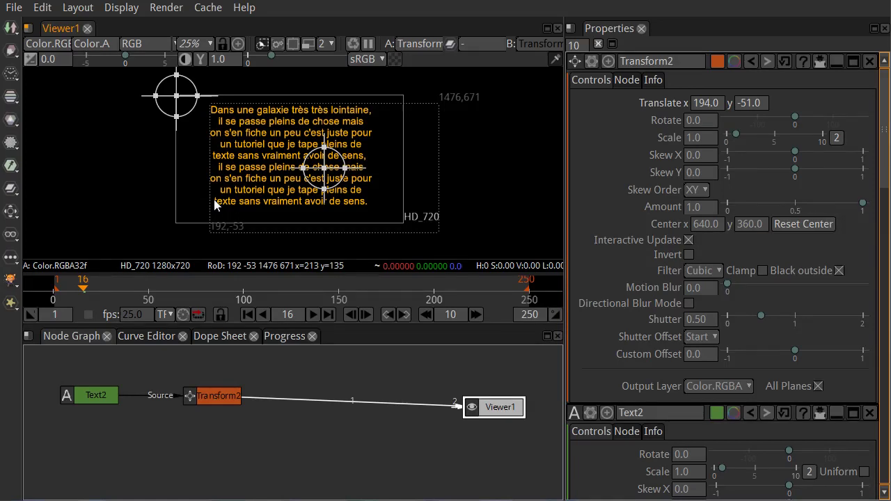
- Add a CornerPin node and insert it into the connection between Transform2 and Viewer1
click(272, 449)
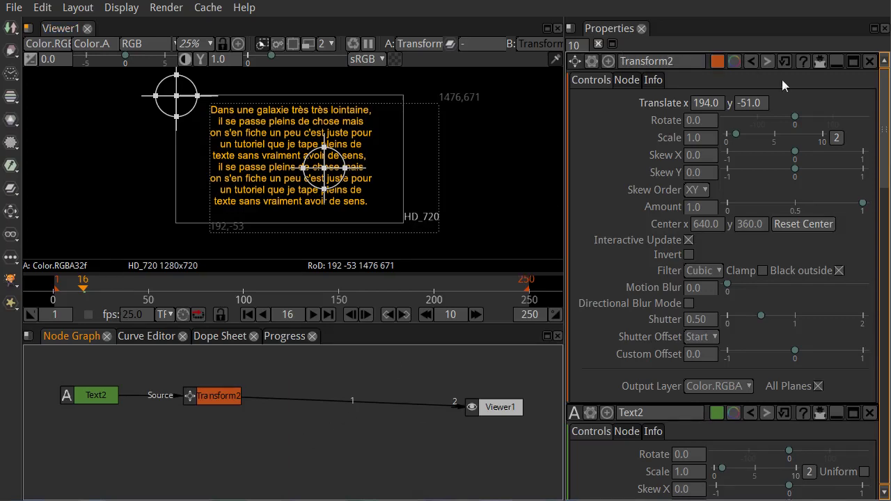
click(223, 396)
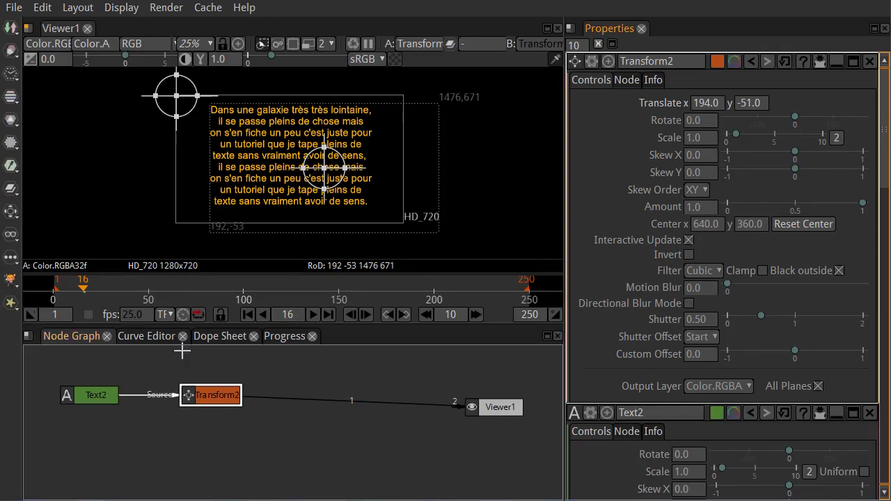
click(357, 437)
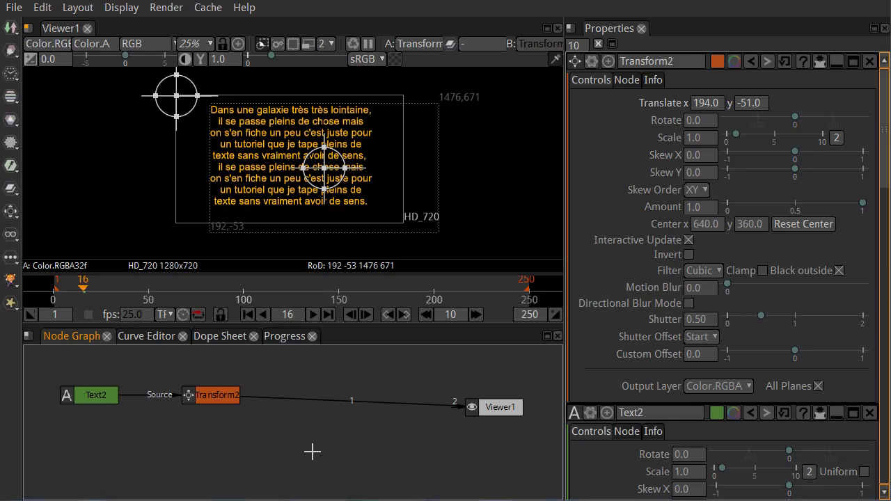
key(Tab)
text(corner)
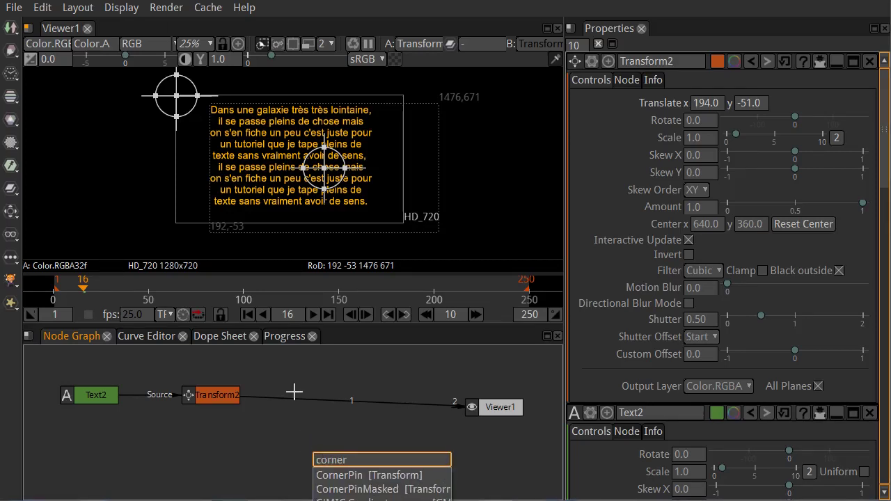
click(414, 479)
drag(451, 483, 340, 470)
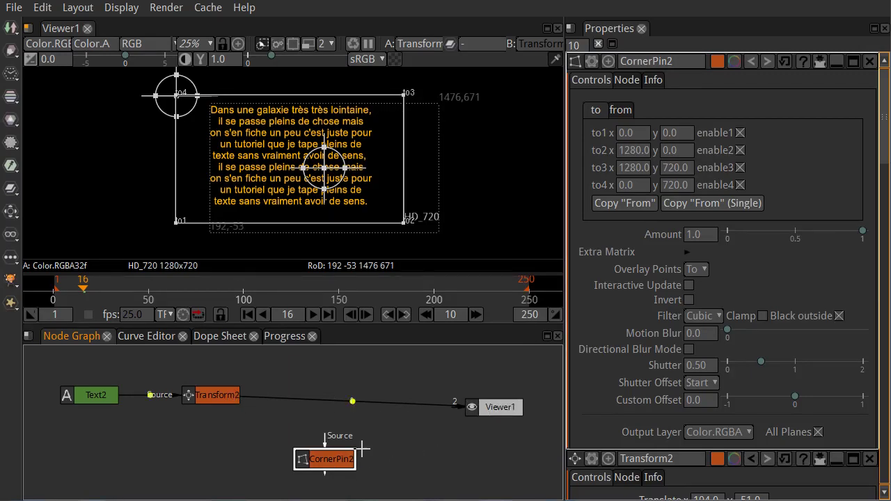
drag(327, 461, 327, 399)
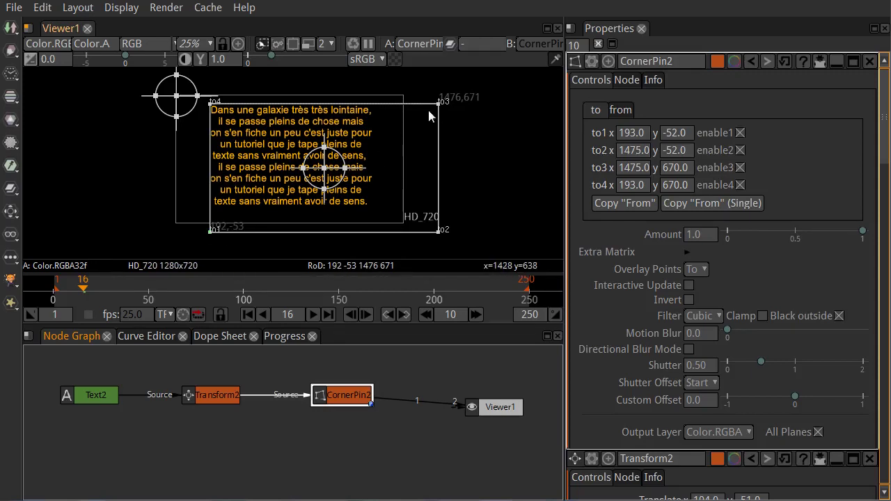
- Pull the CornerPin's upper corners inward, to3 to about (1018, 420) and to4 to about (345, 424)
drag(439, 103, 387, 136)
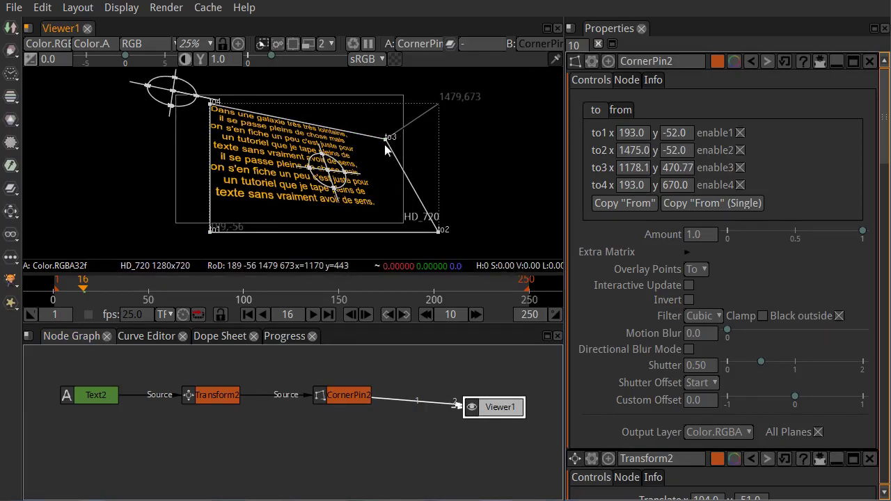
drag(387, 143, 360, 153)
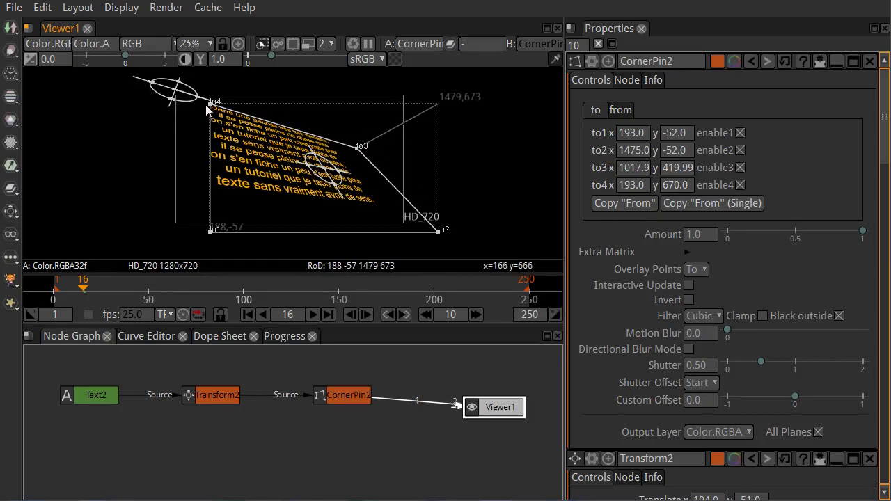
drag(210, 105, 227, 148)
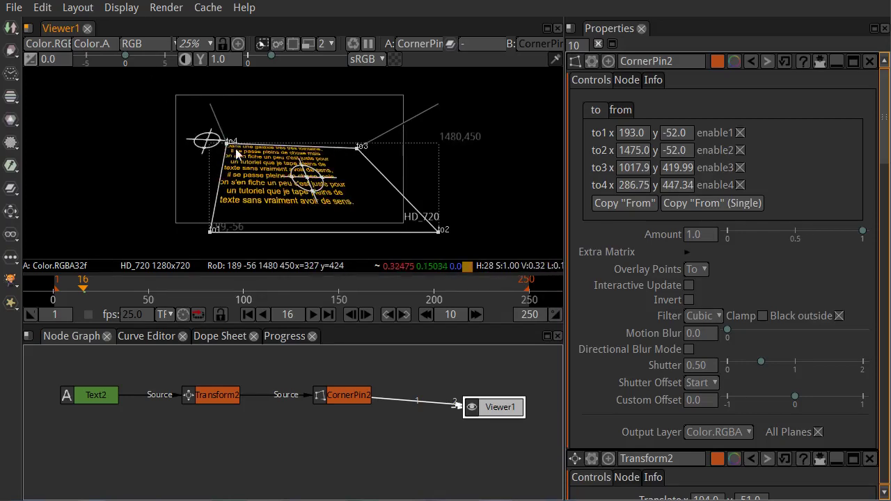
drag(230, 148, 240, 152)
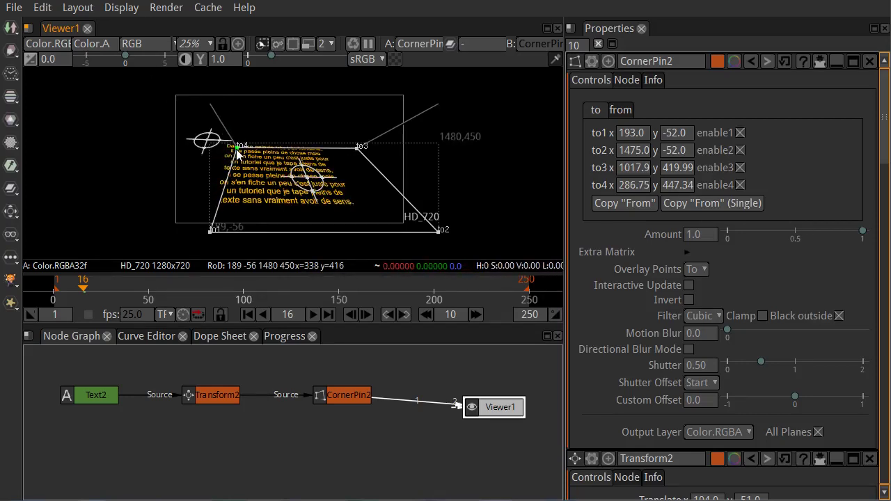
- Place corners to1 and to2 at about x -6 and x 1303 with y -29, and level the upper corners near y 400
drag(211, 235, 175, 232)
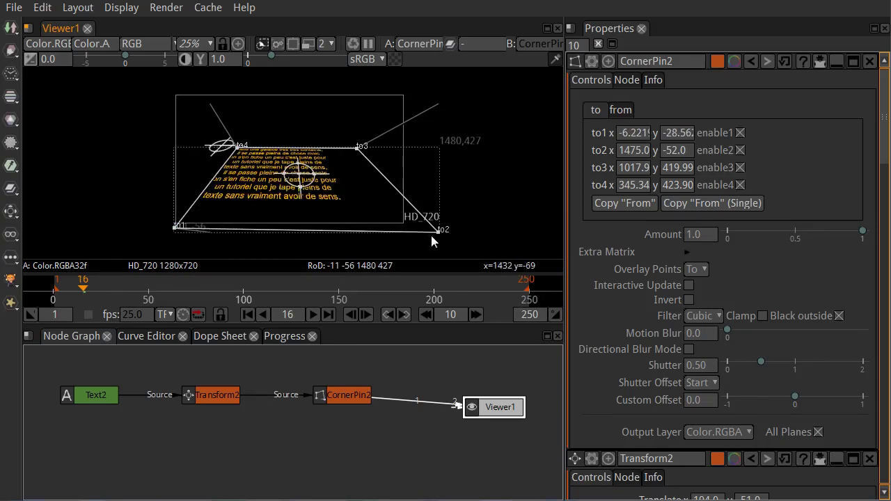
drag(436, 237, 405, 232)
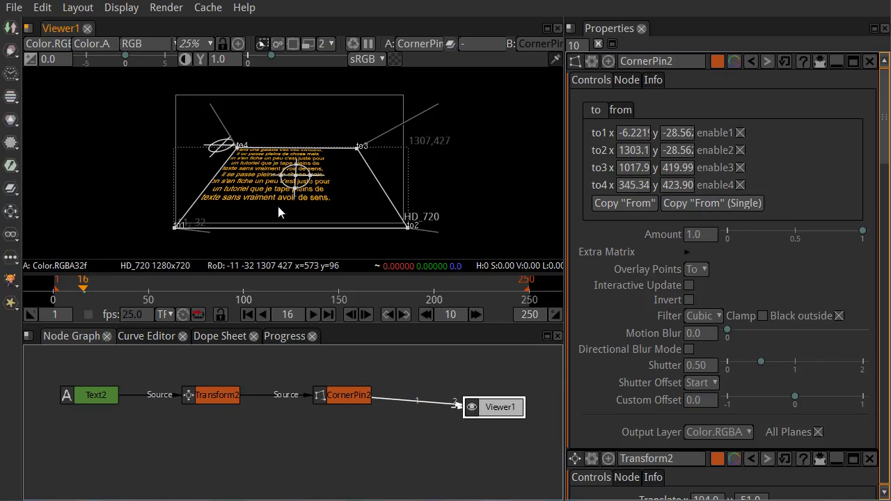
drag(235, 152, 238, 156)
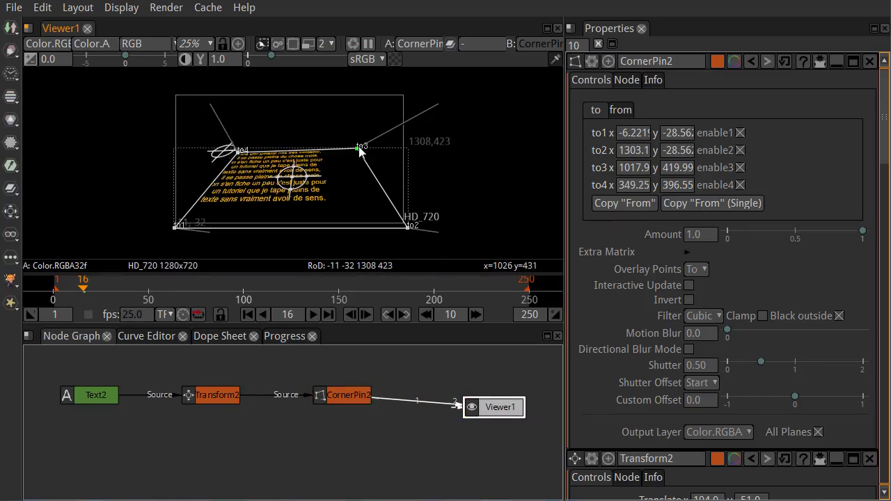
drag(362, 154, 363, 150)
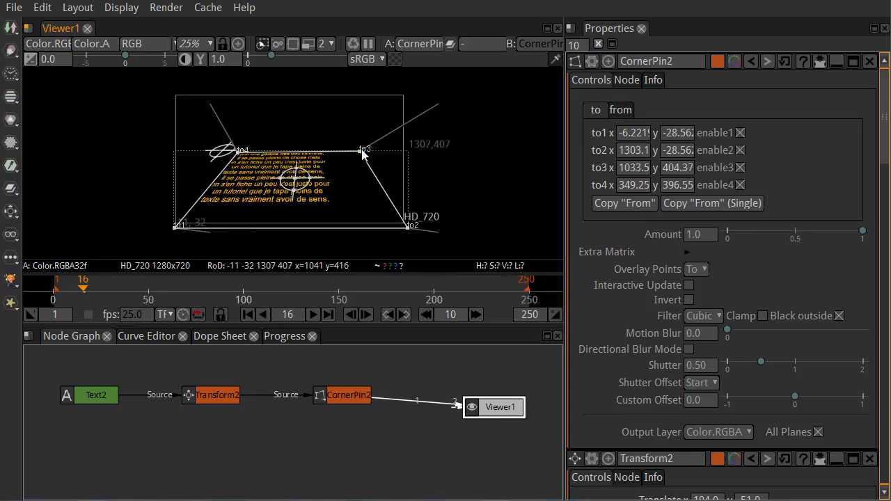
click(222, 396)
drag(294, 181, 291, 183)
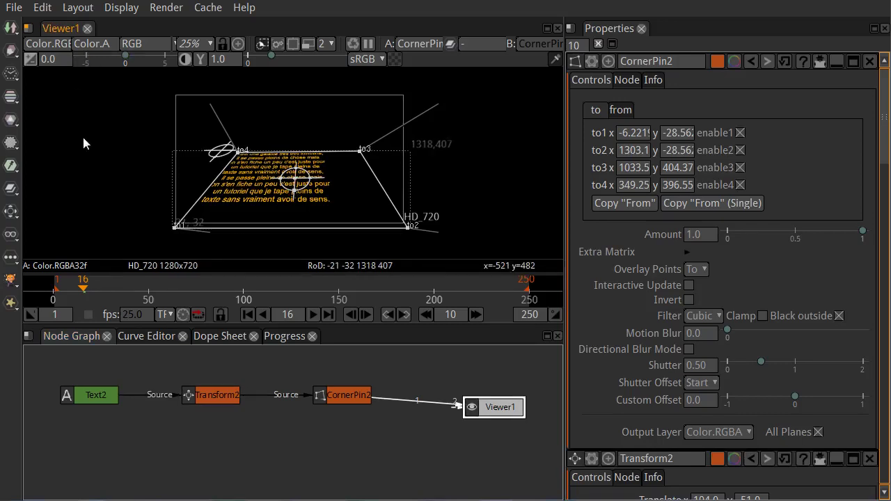
key(ctrl+z)
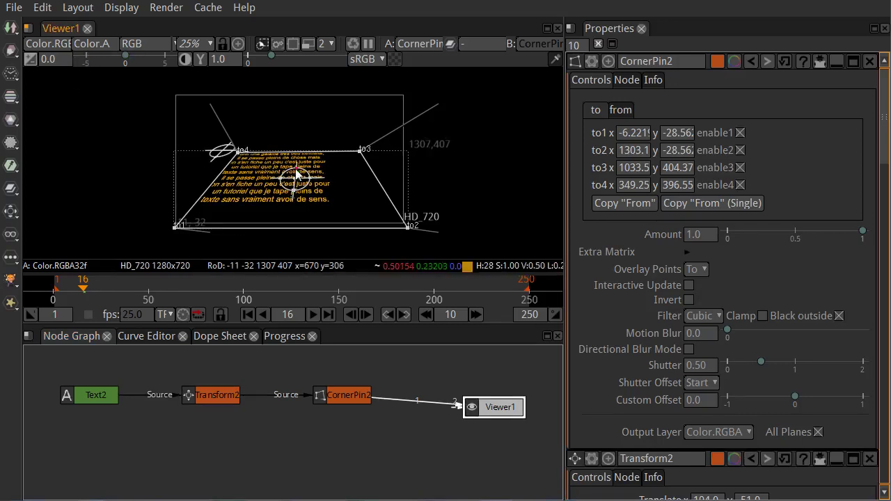
- Reposition the text within the perspective plane with the Transform2 handle, to a translation of about x 419
drag(296, 182, 318, 182)
scroll(310, 178, up, 3)
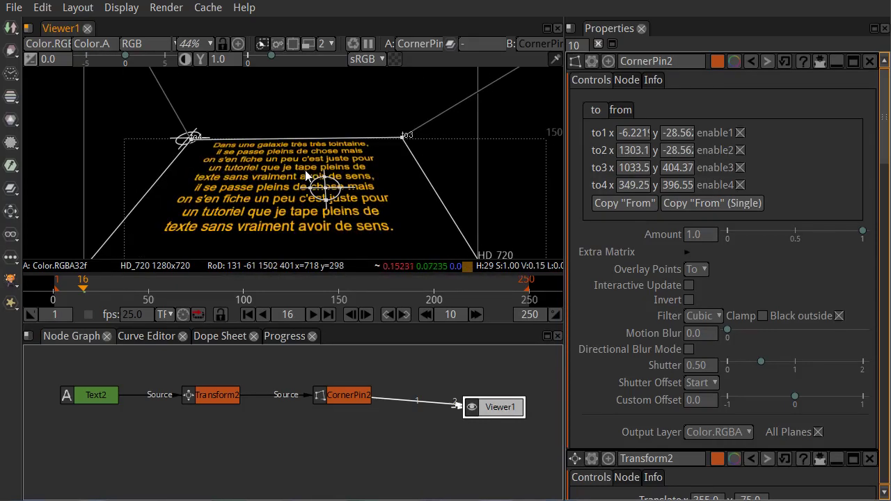
drag(329, 194, 336, 160)
scroll(275, 178, down, 3)
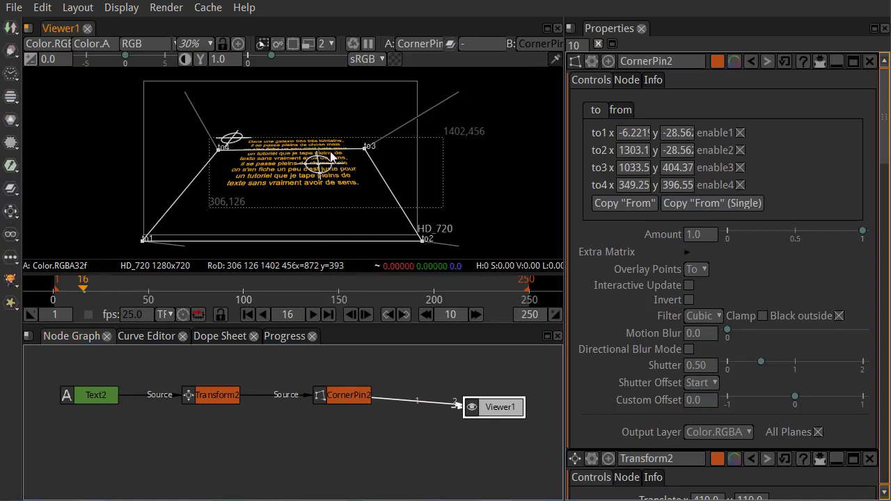
- Slide the text down out of the frame with the Transform2 handle, to a vertical translation of about -742
drag(324, 220, 337, 395)
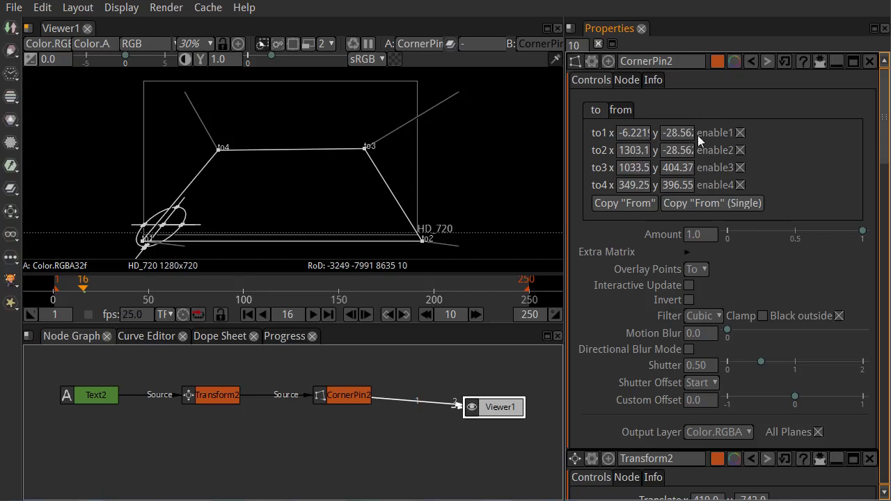
scroll(730, 431, down, 2)
scroll(717, 421, up, 2)
- Open the Transform2 settings and bring the text back up into the frame, to a translation of about x 420, y -210
double_click(211, 396)
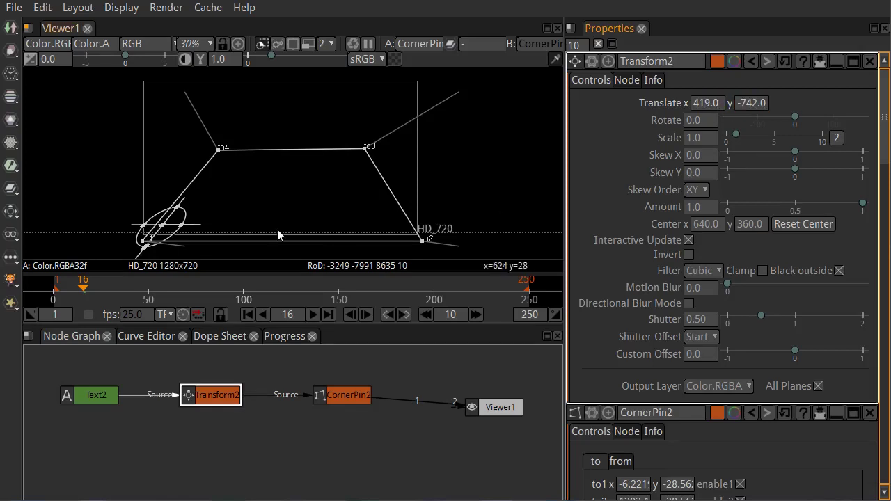
scroll(375, 161, down, 1)
click(706, 106)
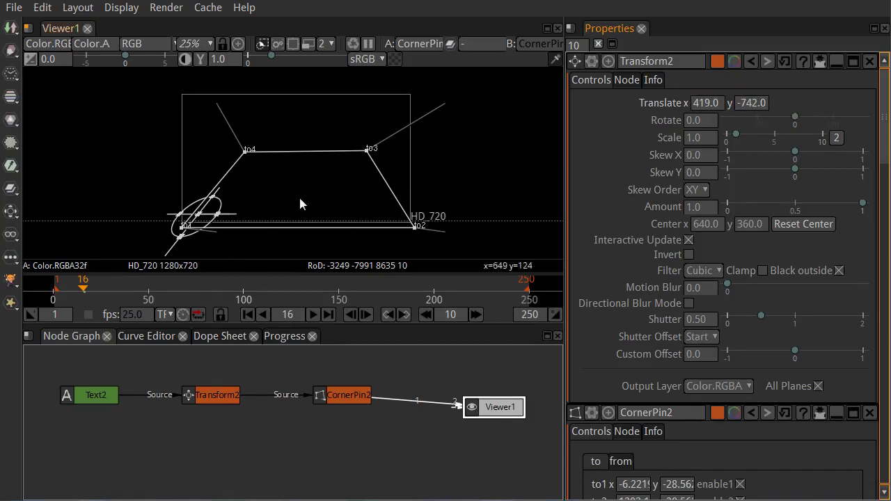
scroll(382, 188, down, 3)
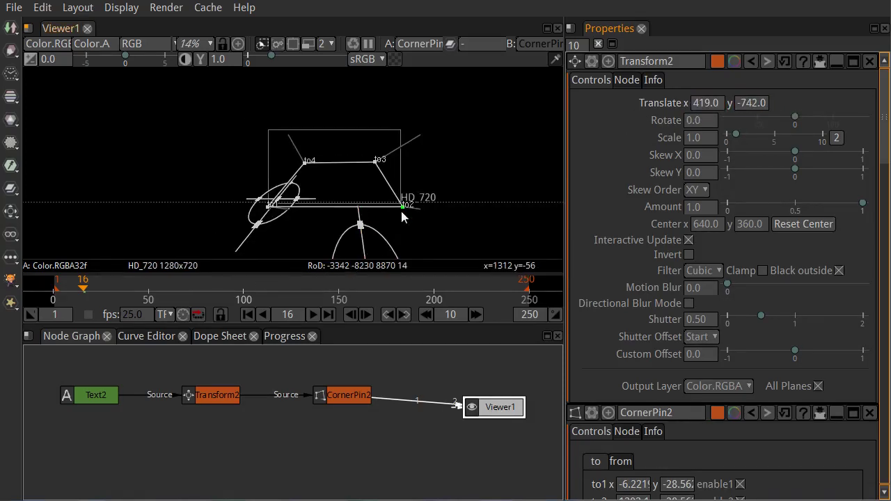
scroll(397, 212, down, 1)
drag(374, 261, 375, 215)
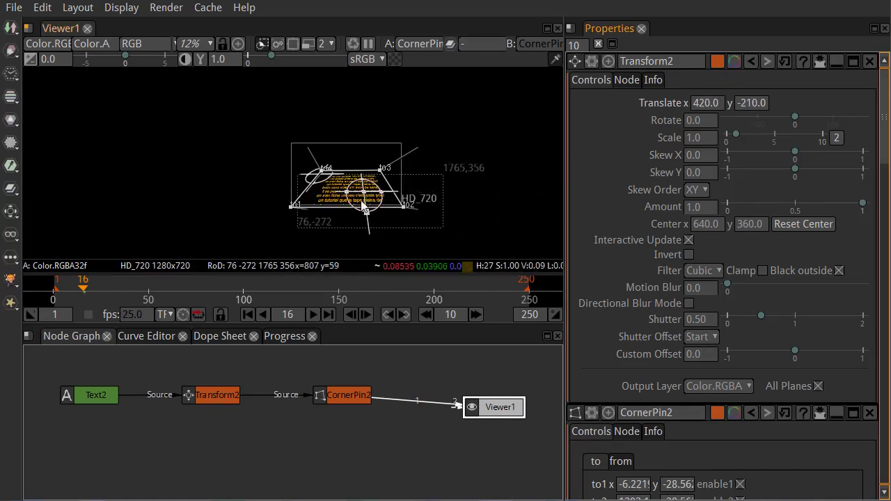
- Nudge the text within the perspective plane to a vertical translation of about -198 and set Transform2's horizontal translation to 400
scroll(366, 201, up, 2)
scroll(366, 200, up, 5)
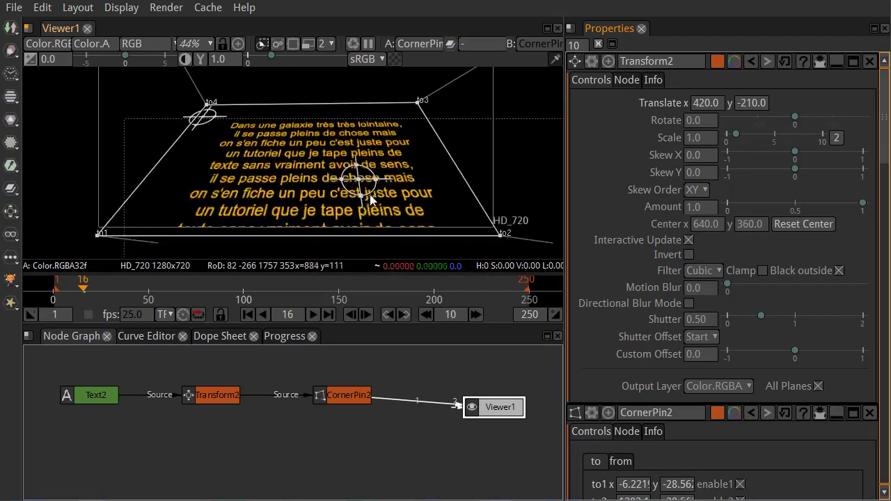
mouse_move(359, 183)
mouse_down()
mouse_move(233, 188)
mouse_move(498, 179)
mouse_move(547, 167)
mouse_move(350, 180)
mouse_up()
click(706, 103)
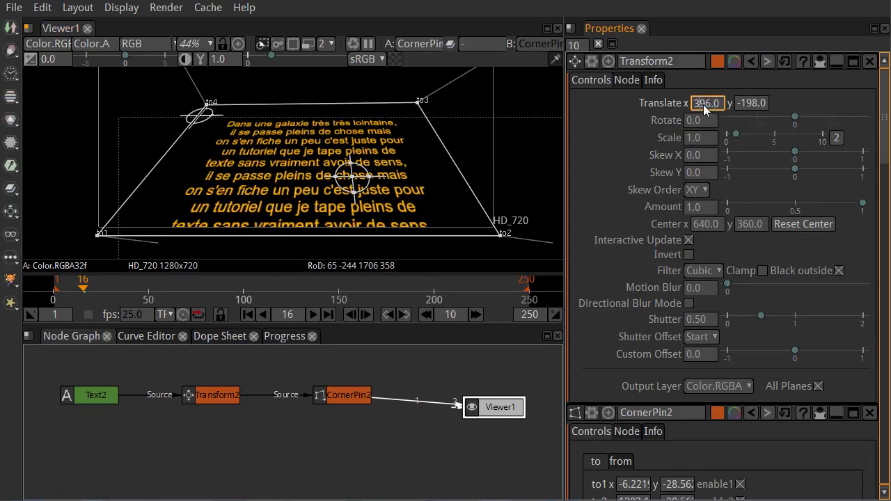
key(ctrl+a)
text(400)
key(Return)
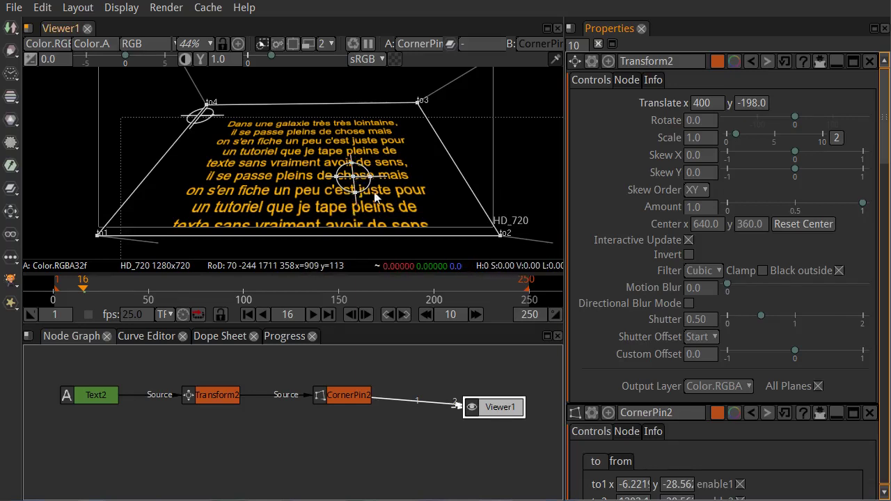
click(703, 106)
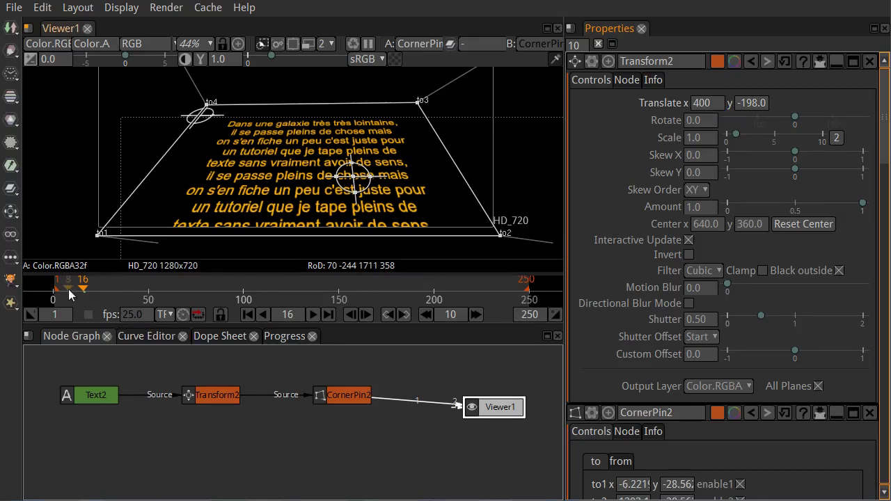
- Set a keyframe on both dimensions of Transform2's Translate at frame 1
click(248, 314)
double_click(756, 102)
right_click(745, 101)
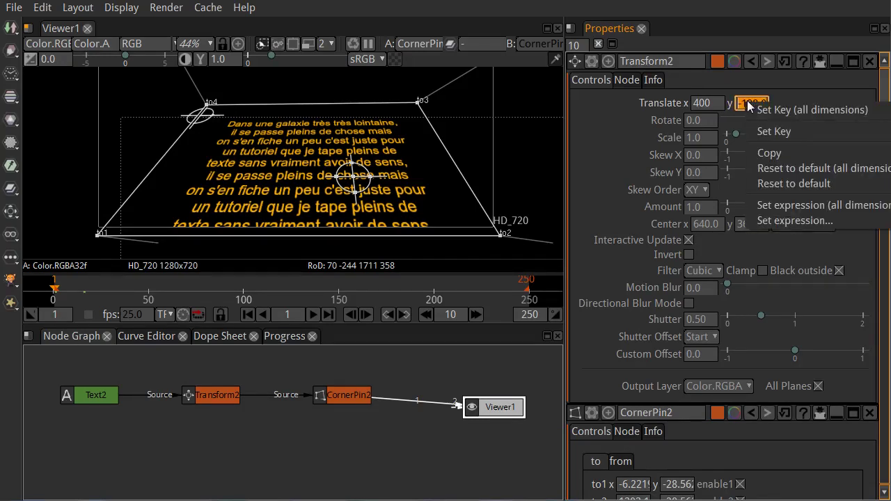
click(821, 108)
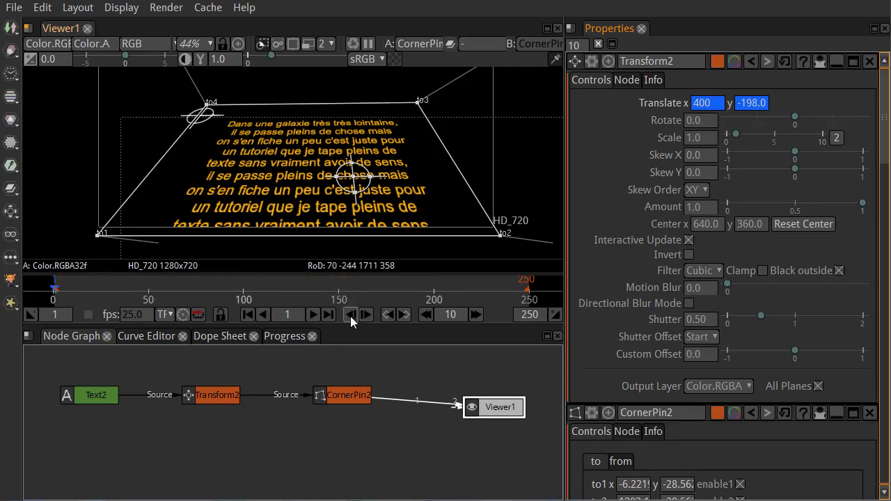
- Set a keyframe on both dimensions of Transform2's Translate at frame 250
click(326, 315)
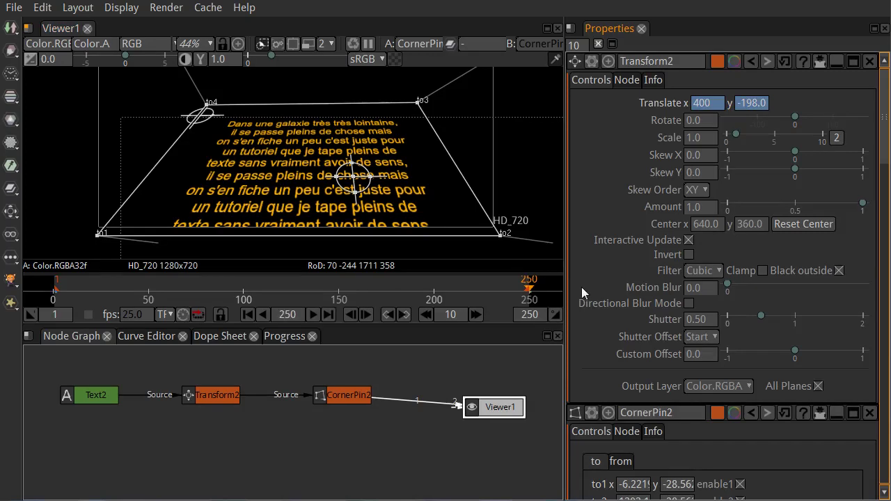
right_click(674, 103)
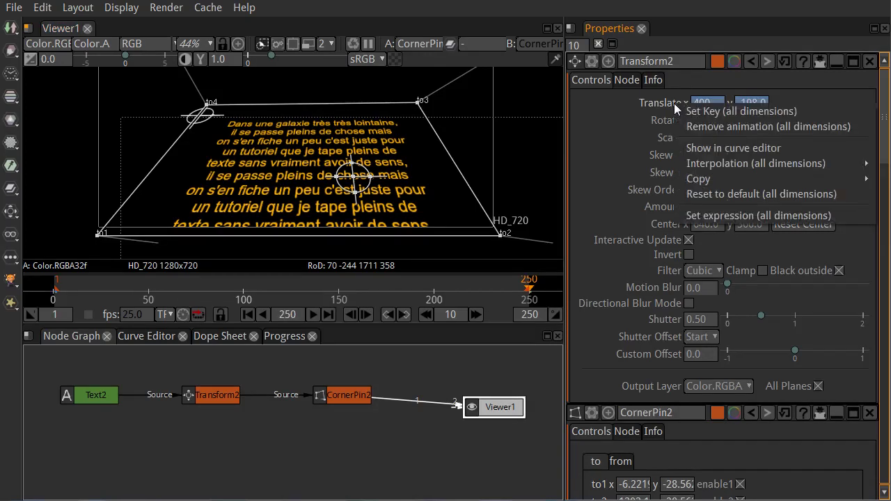
click(689, 112)
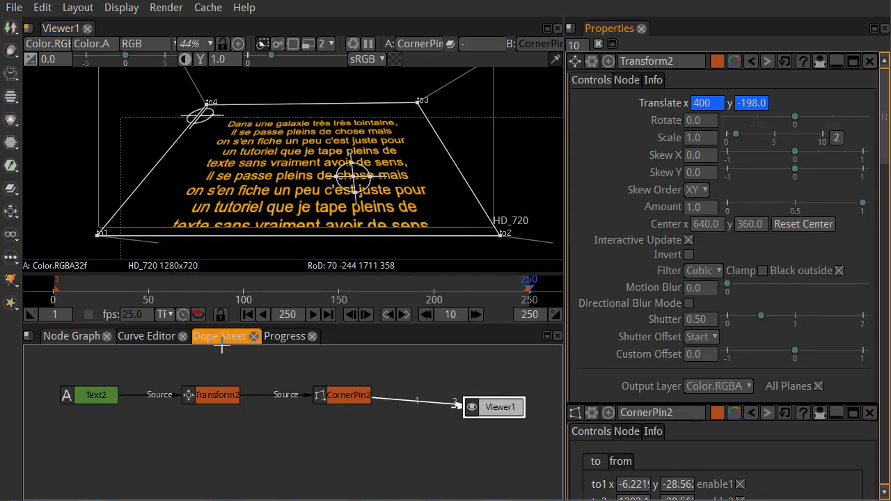
- At frame 1, move the text down out of the frame with the Transform2 handle, to a vertical translation of -740
click(246, 314)
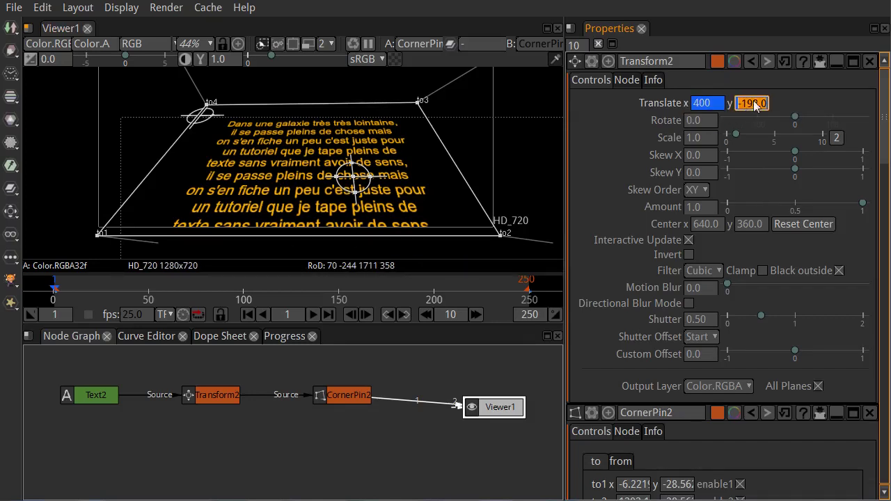
scroll(328, 210, down, 5)
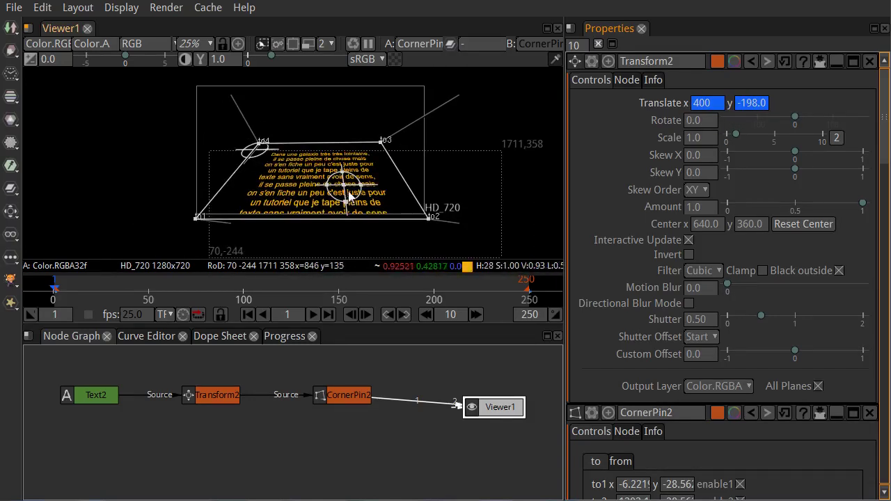
drag(348, 192, 361, 343)
click(755, 105)
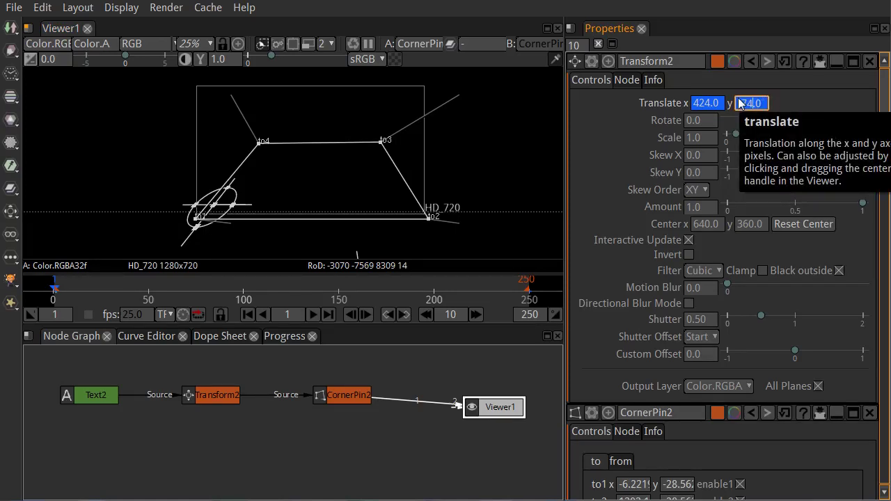
key(shift+Tab)
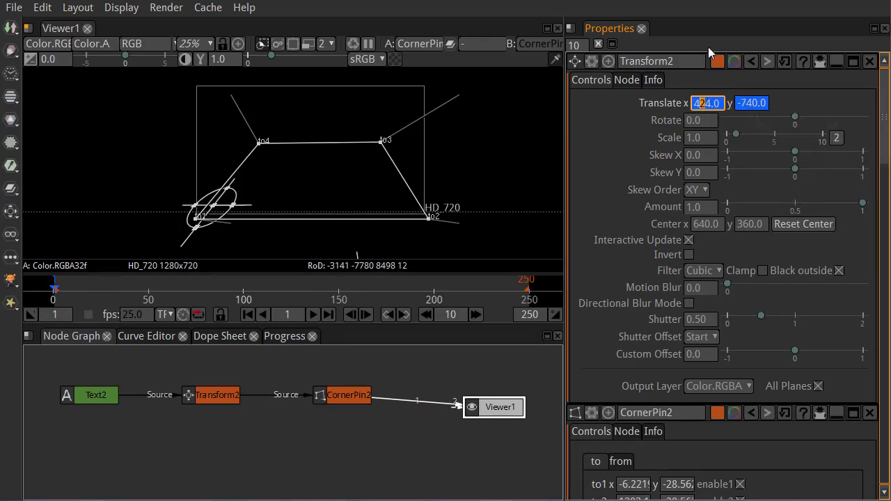
- Set Transform2's horizontal translation at frame 1 to 400, keeping the vertical translation at -740
key(BackSpace)
key(Delete)
text(00)
key(Return)
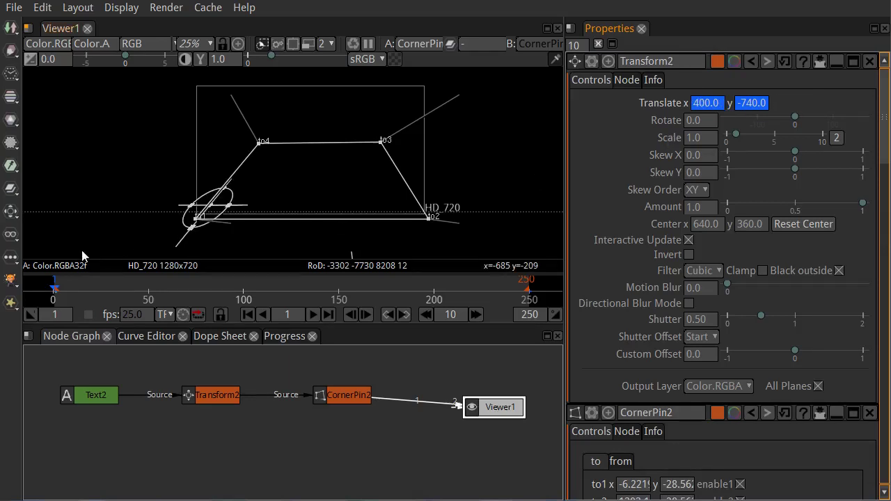
click(699, 106)
click(746, 103)
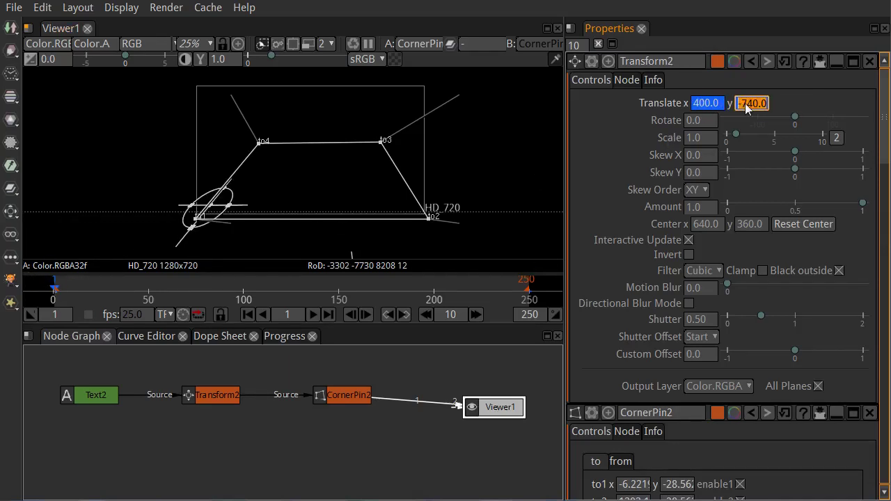
key(Return)
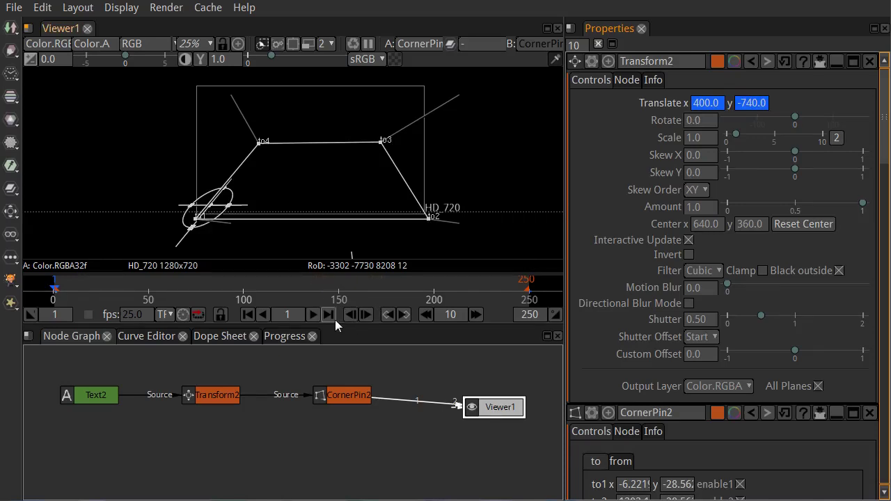
- At frame 250, move the text up past the far edge of the perspective plane, to a vertical translation of about 2665
click(329, 316)
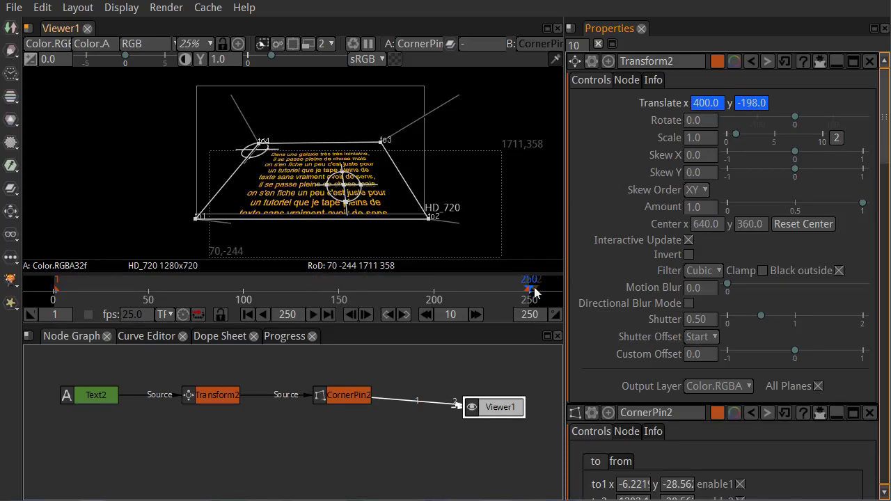
click(717, 103)
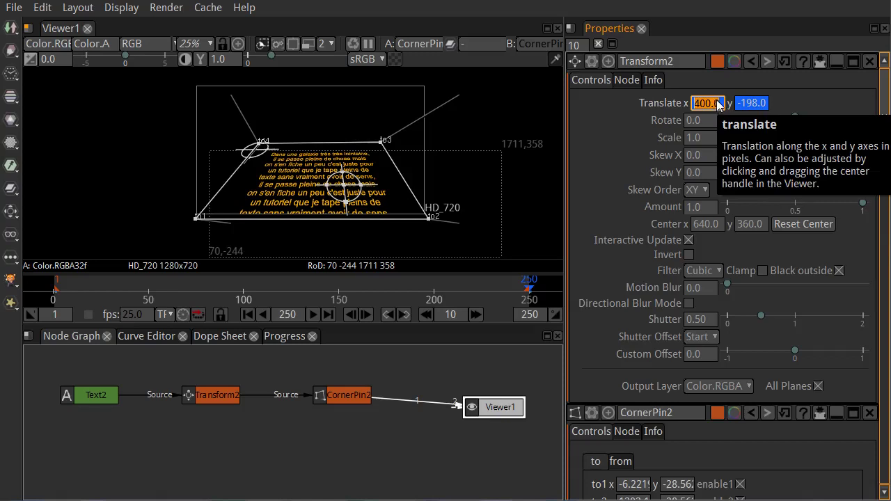
key(Tab)
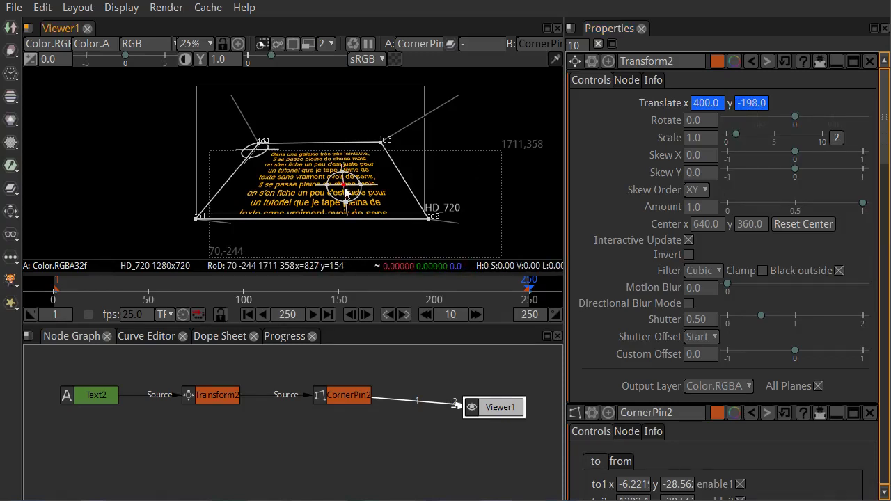
drag(346, 192, 331, 92)
click(737, 104)
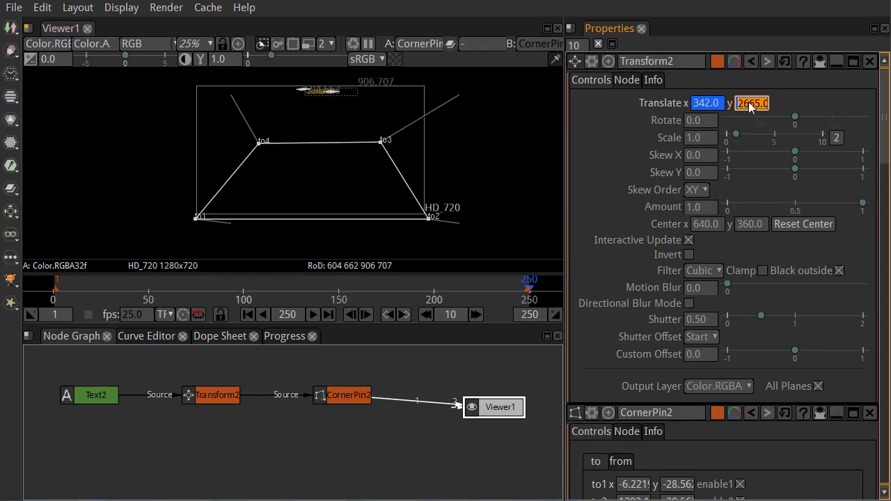
- Set Transform2's horizontal translation at frame 250 to 400
click(710, 103)
double_click(701, 104)
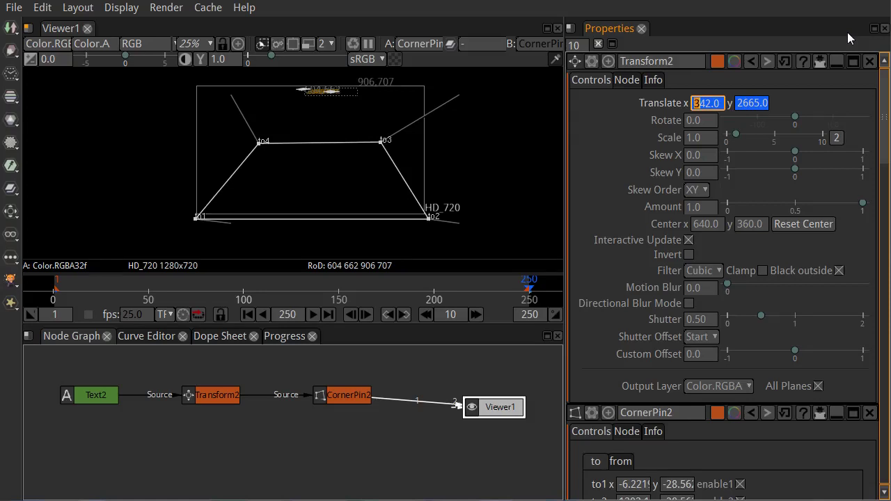
text(4)
key(Return)
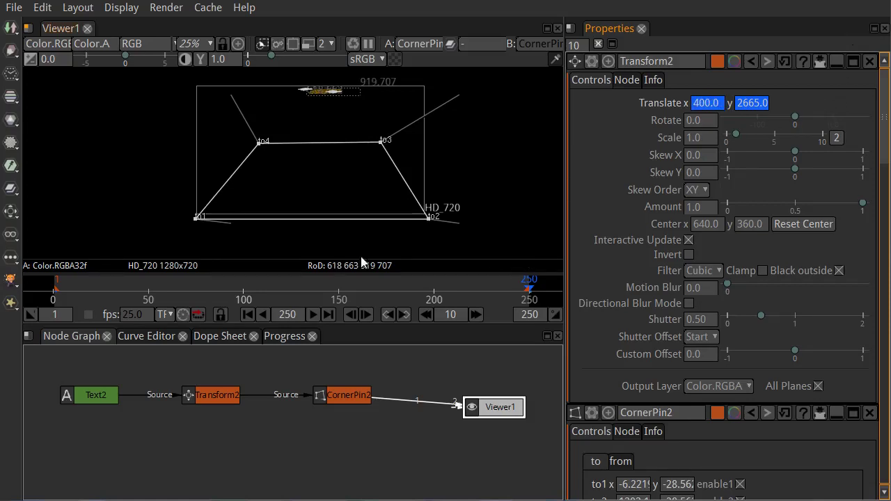
- Compare the text position at the first and last frames, ending on frame 1
click(245, 313)
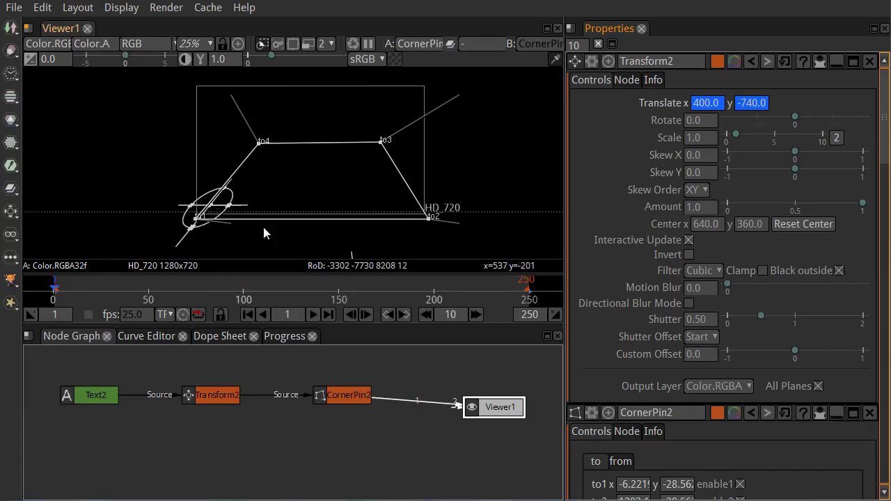
click(327, 314)
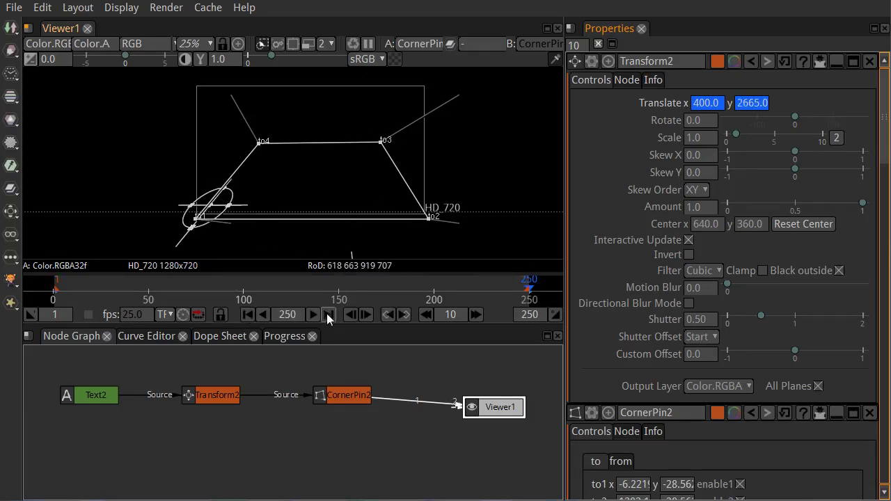
click(247, 314)
- Enlarge the viewer area around the perspective plane, play the scrolling text animation from frame 1, and stop playback at frame 17
scroll(378, 170, up, 2)
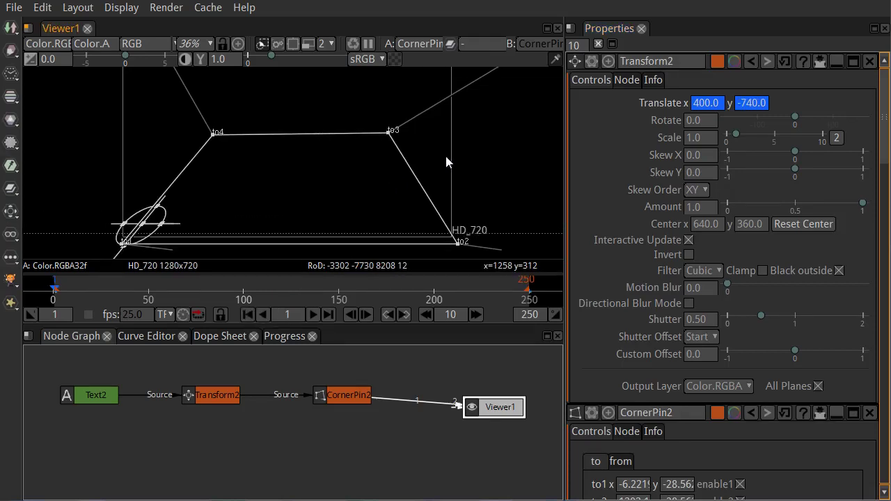
drag(447, 162, 446, 170)
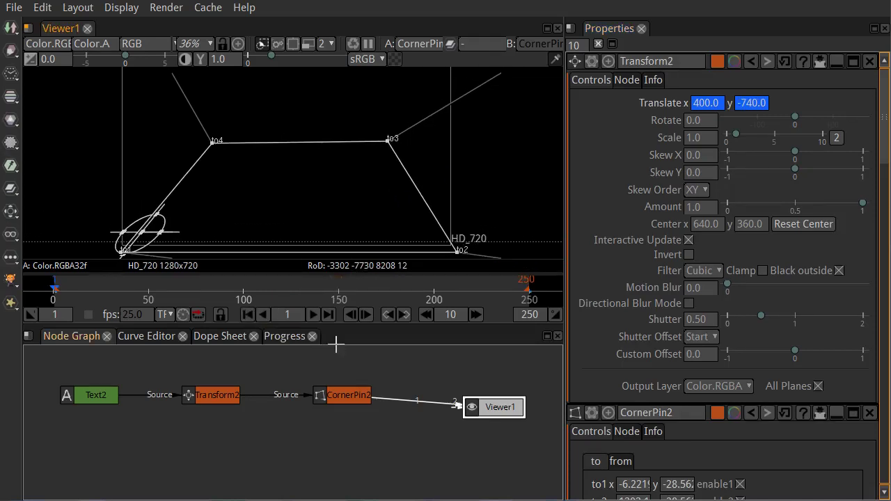
drag(334, 333, 344, 373)
scroll(367, 229, up, 2)
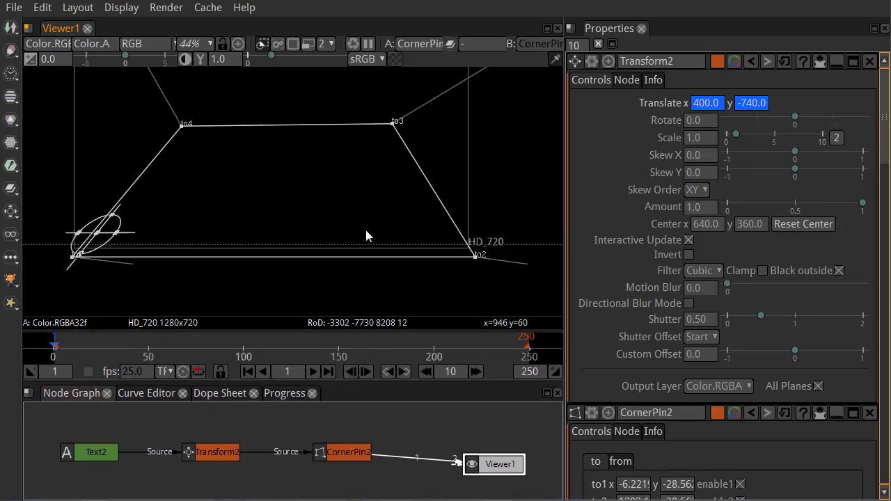
drag(360, 167, 376, 218)
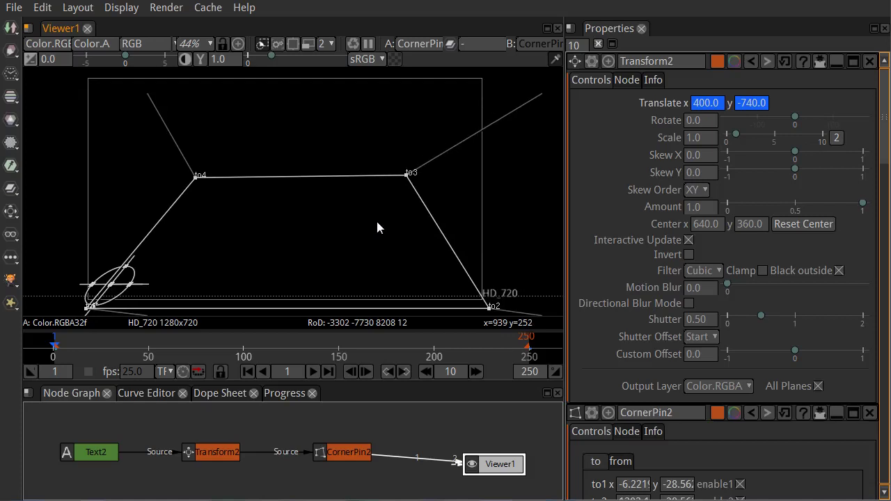
click(313, 373)
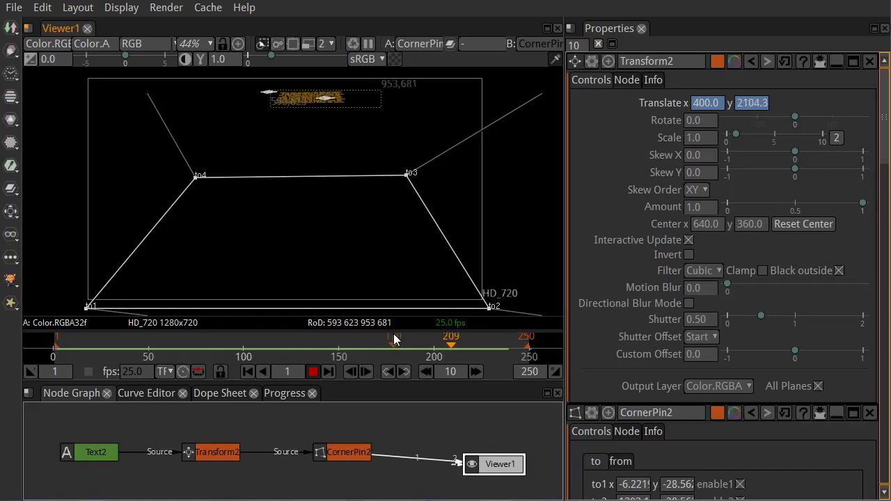
click(312, 371)
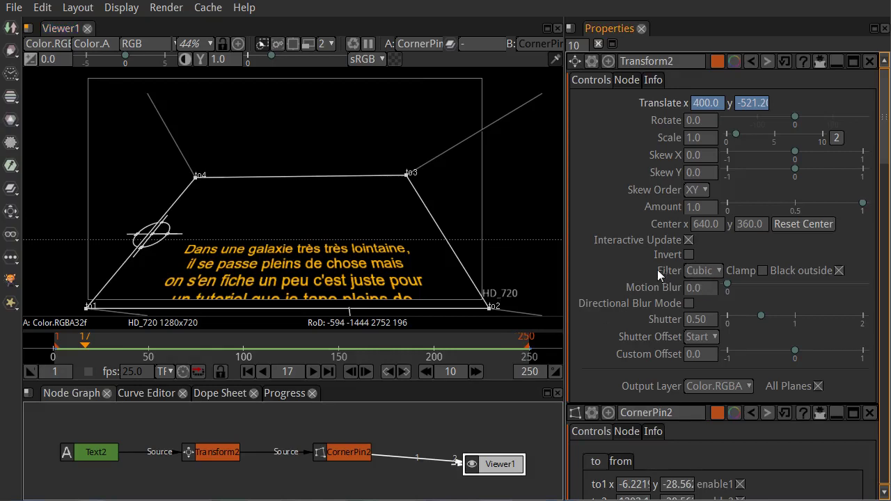
- Extend the project's frame range to a last frame of 500 and return to the Transform2 settings
scroll(615, 297, down, 15)
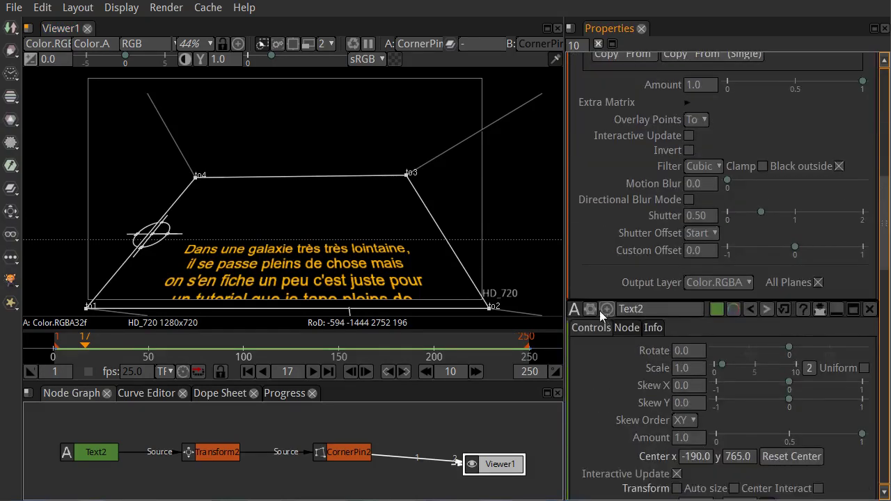
scroll(592, 327, down, 20)
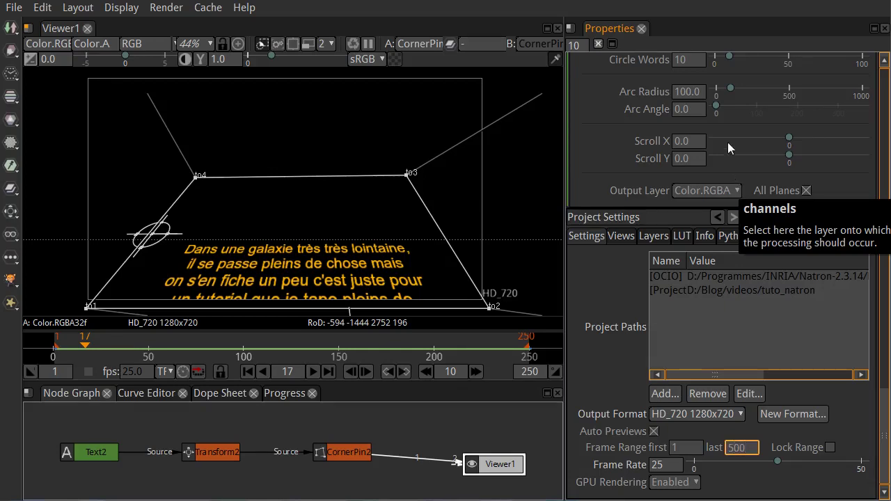
click(798, 490)
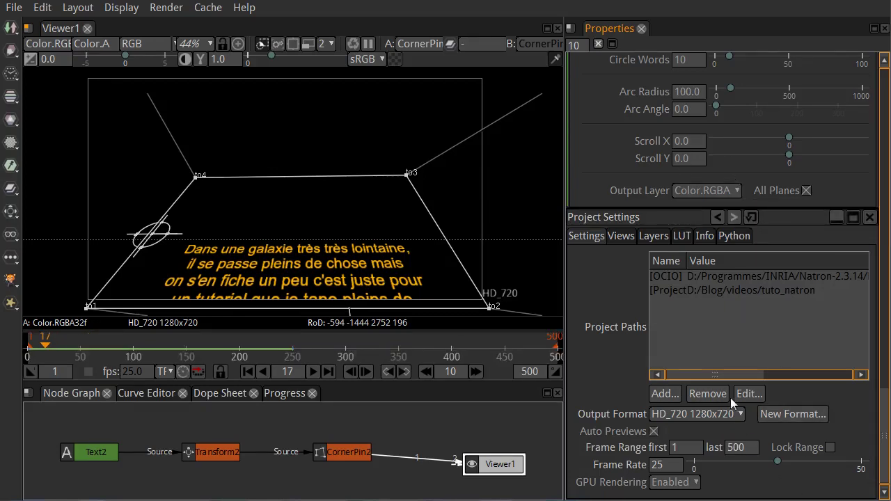
scroll(682, 328, up, 15)
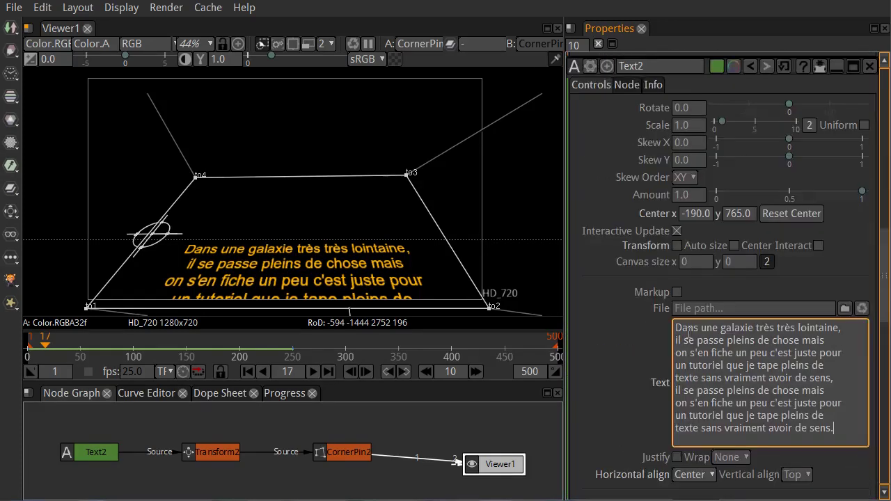
scroll(682, 329, up, 12)
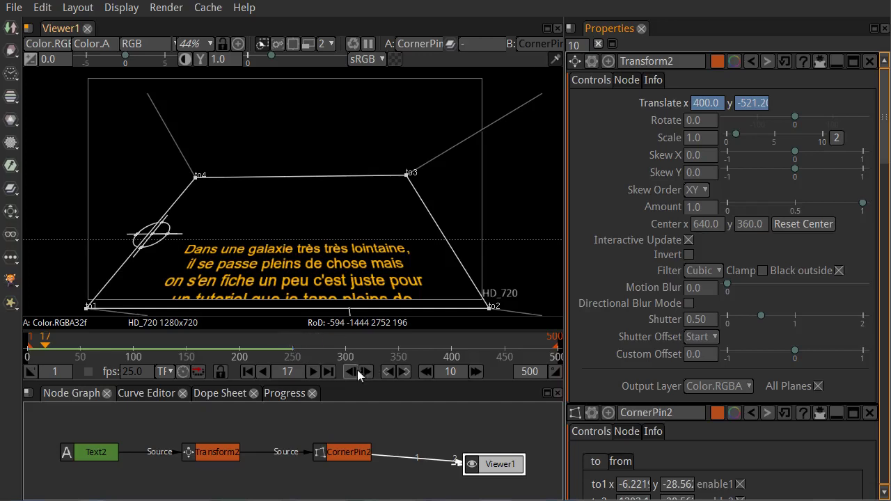
- Set a keyframe on all dimensions of Transform2's Translate at the last frame, 500
click(329, 371)
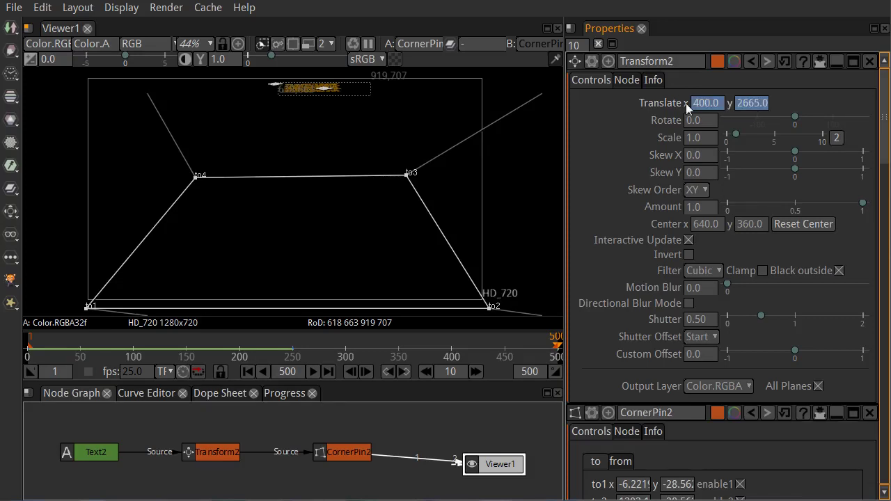
right_click(661, 104)
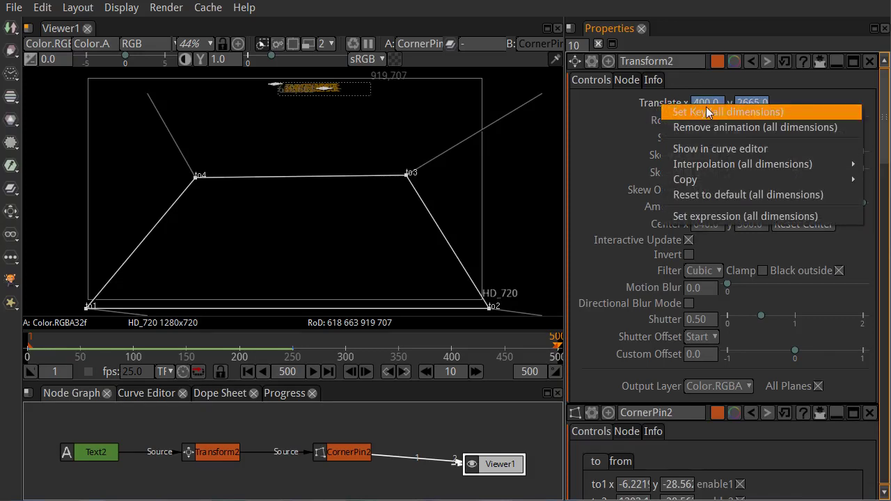
click(705, 108)
right_click(666, 102)
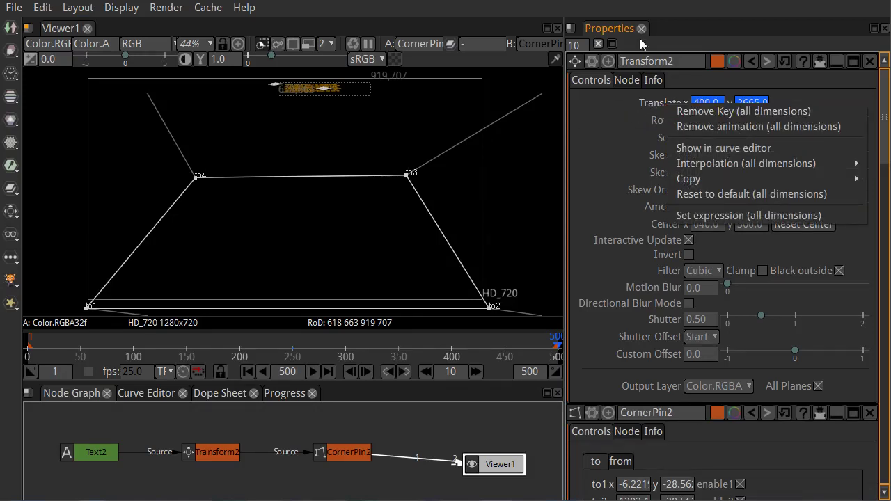
click(615, 158)
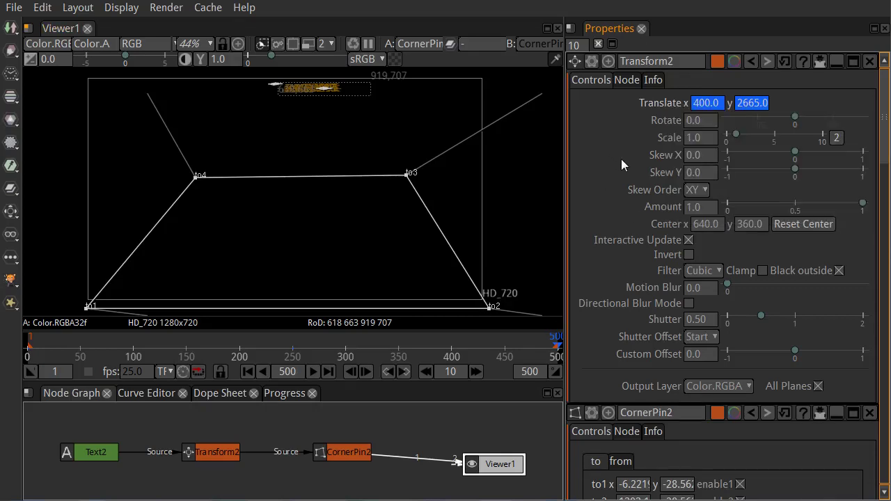
- Remove the Translate keyframe of Transform2 at frame 250 in all dimensions
click(292, 342)
drag(292, 342, 292, 341)
right_click(657, 105)
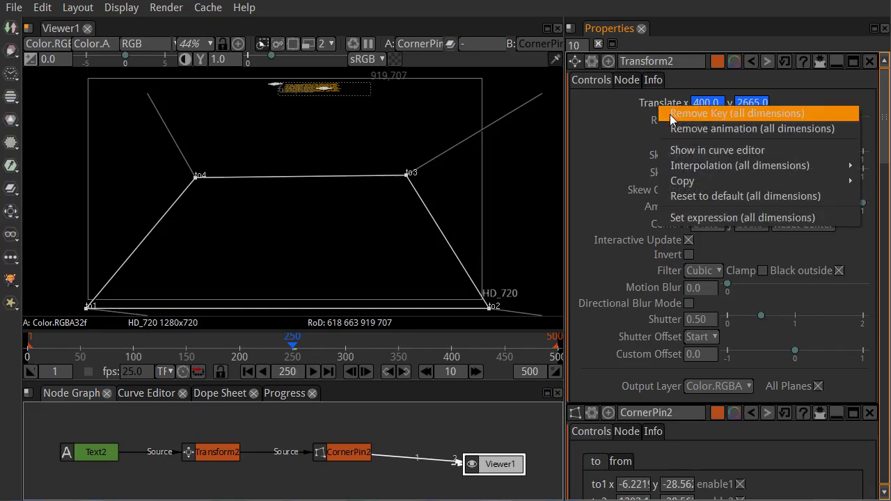
click(670, 114)
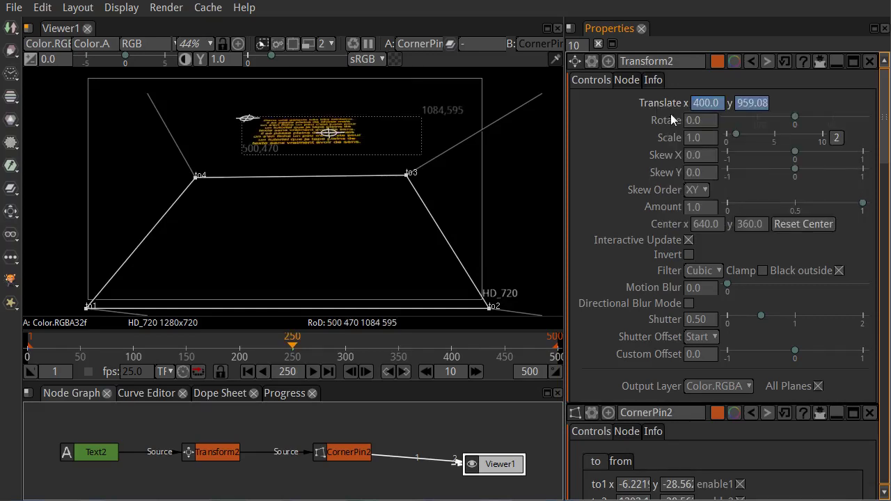
- Play the scrolling text animation from frame 1 twice, stopping playback and returning to frame 1 each time
click(249, 371)
click(313, 371)
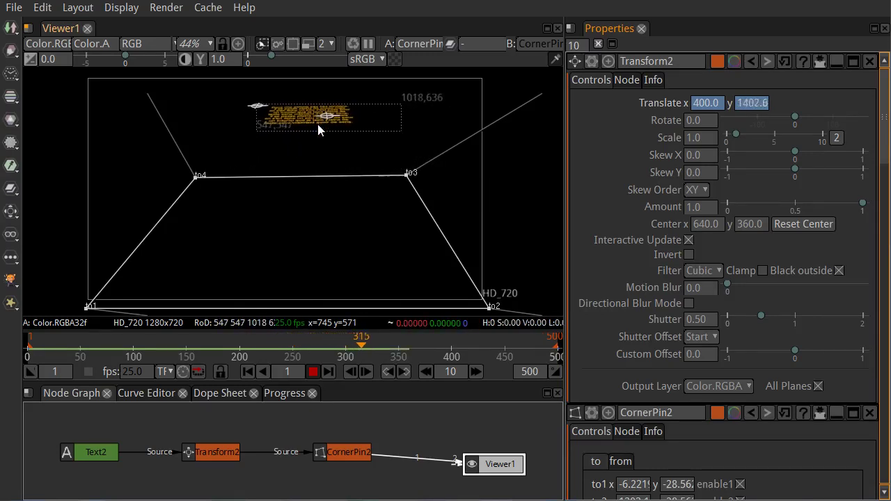
click(313, 372)
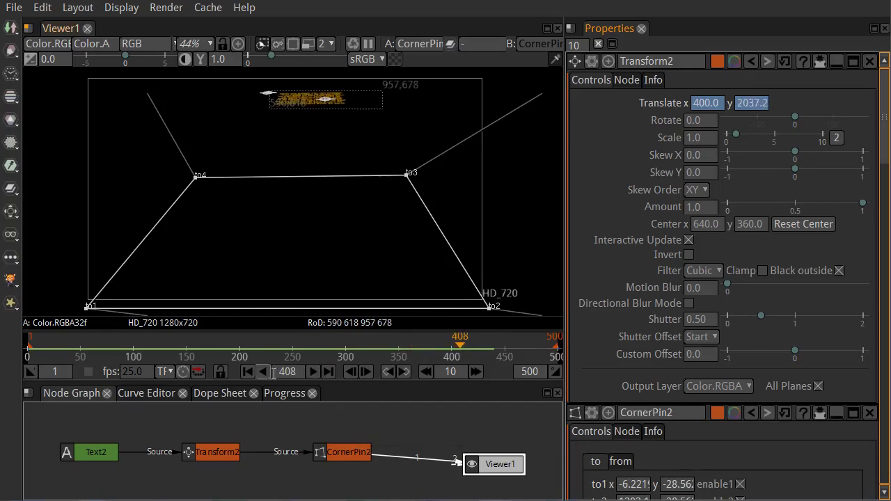
click(248, 372)
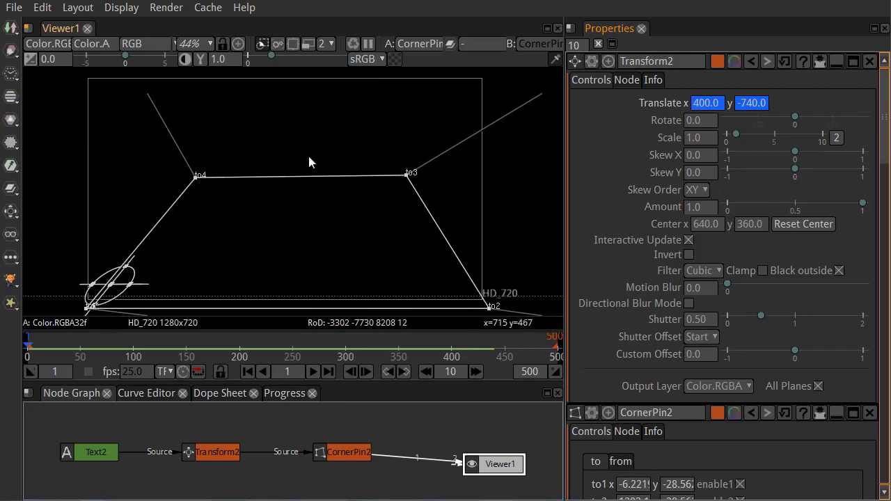
click(310, 374)
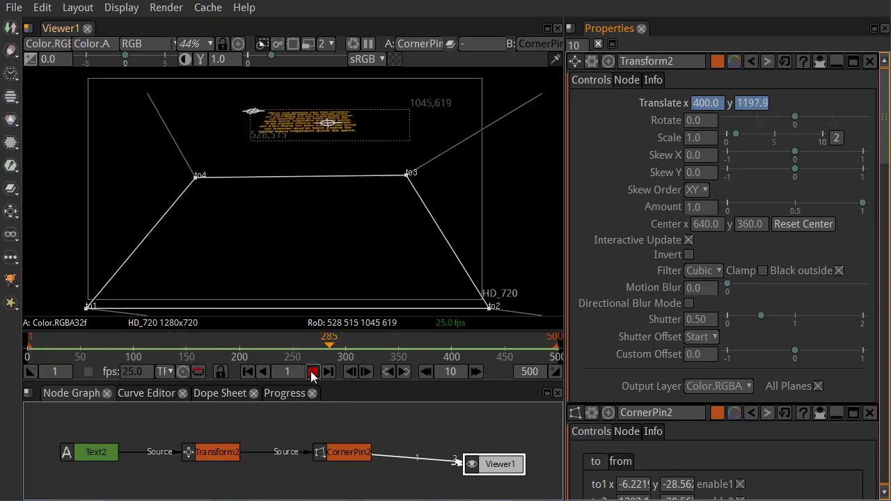
click(312, 371)
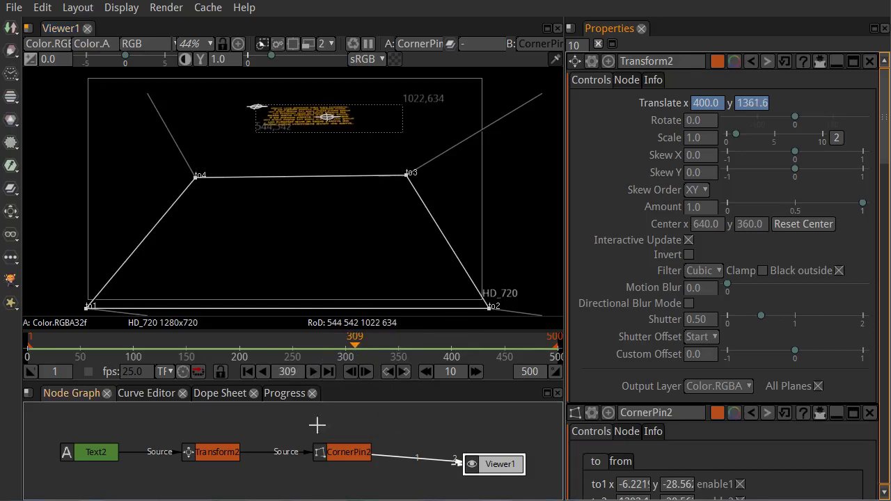
click(249, 372)
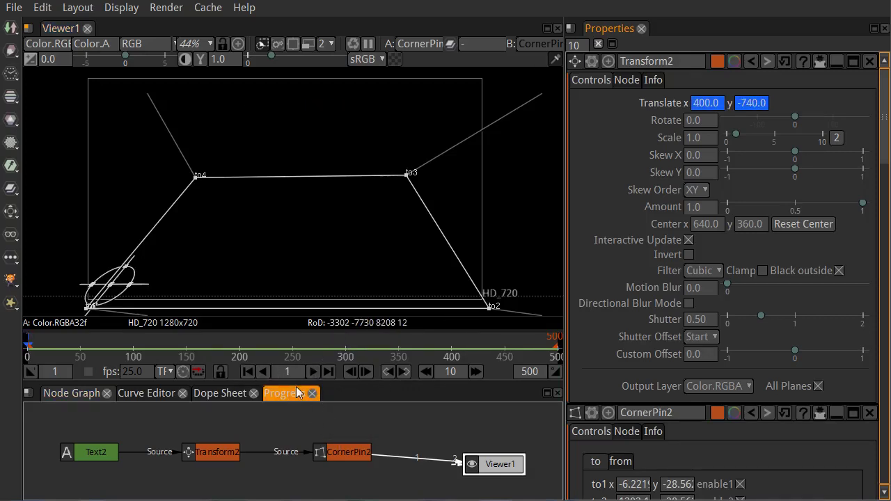
- Enlarge the node graph area, fit the perspective plane in the viewer at 25%, and align Viewer1 with the other nodes
drag(354, 379, 355, 304)
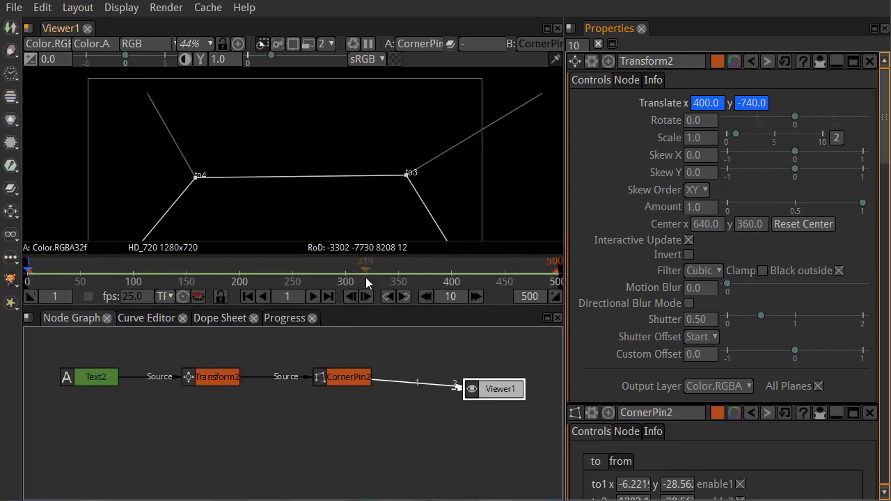
scroll(296, 164, down, 2)
scroll(284, 179, down, 1)
drag(284, 176, 280, 146)
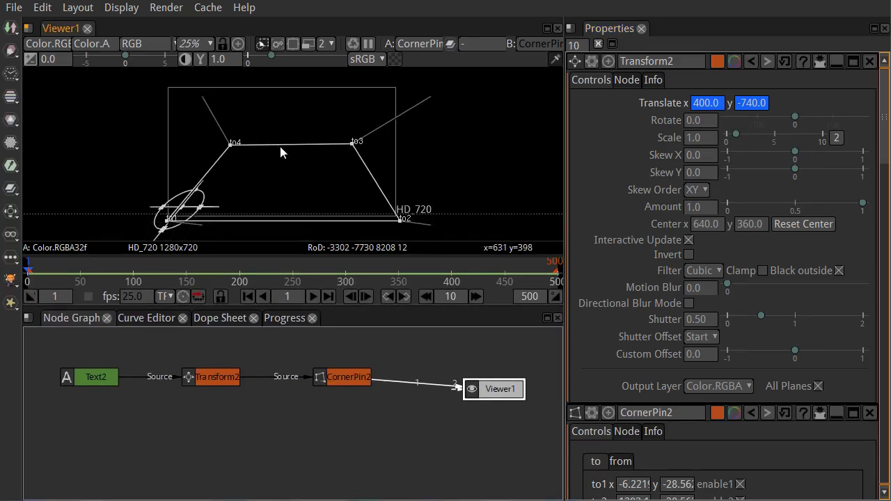
mouse_move(497, 387)
mouse_down()
mouse_move(499, 363)
mouse_move(512, 379)
mouse_up()
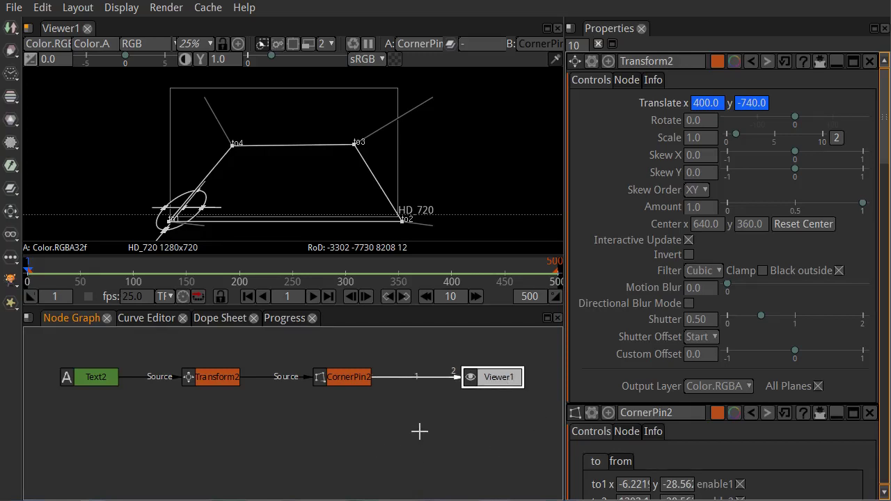
- Save the project and examine the project and lock files named tutoriel_sur_natron in the tuto_natron folder
click(14, 7)
click(62, 112)
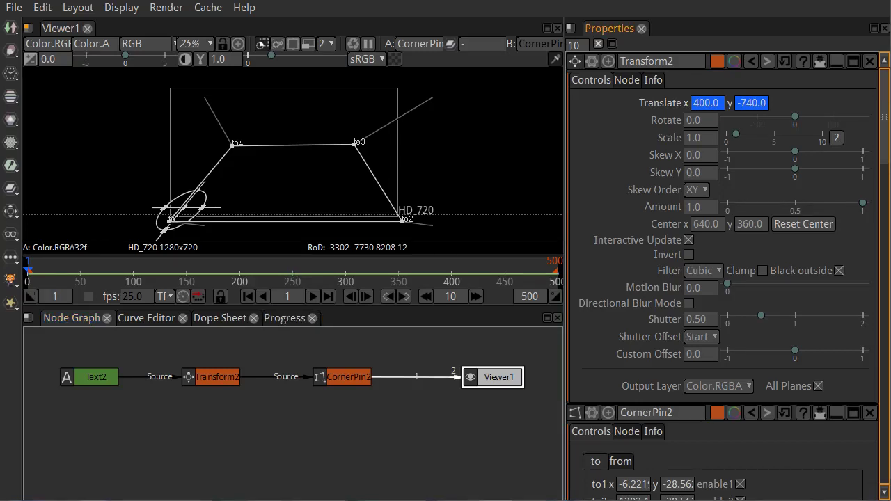
drag(890, 50, 616, 54)
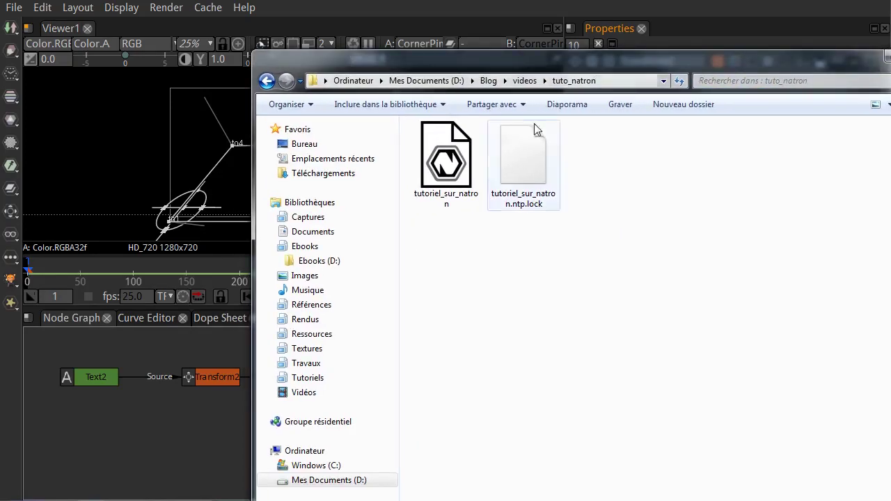
click(446, 170)
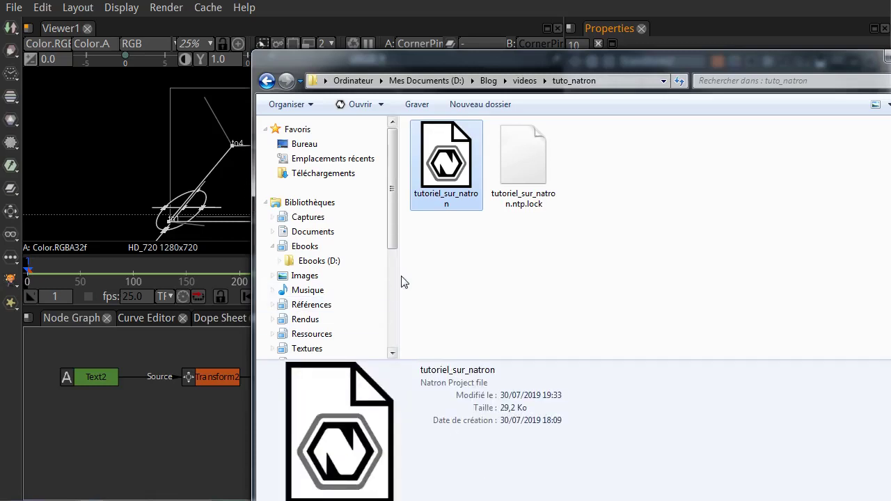
click(522, 164)
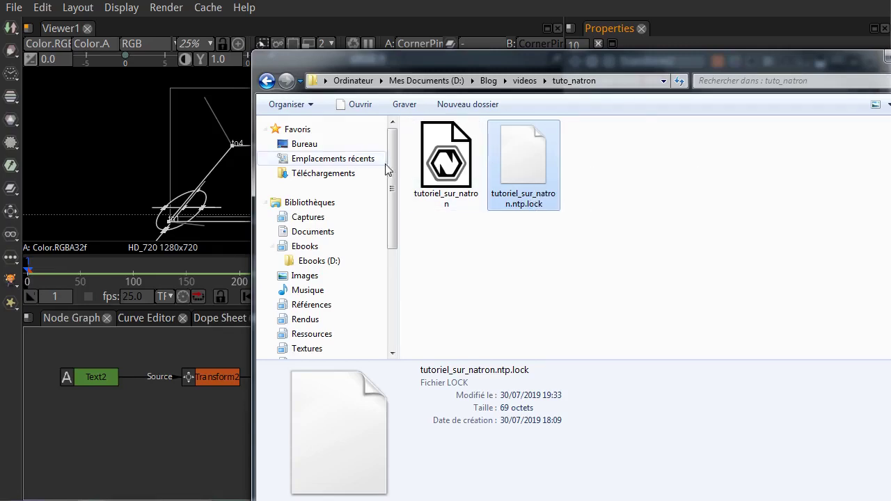
drag(484, 68, 500, 86)
drag(577, 379, 578, 428)
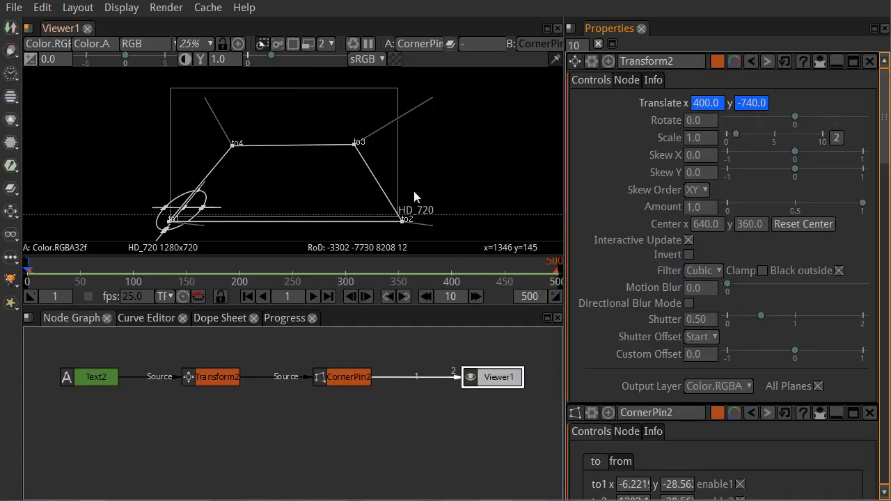
- Toggle the viewer's checkerboard background on and back off, and move the CornerPin2 node slightly closer to Transform2
click(394, 59)
click(398, 60)
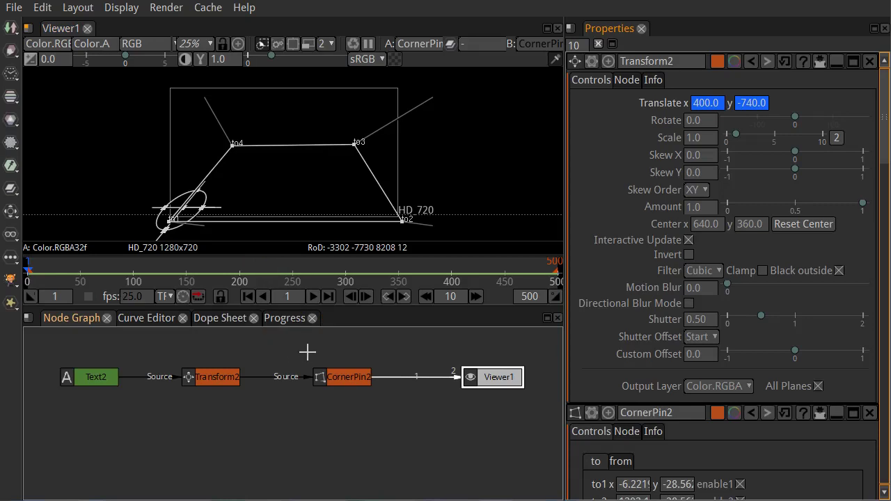
drag(347, 378, 329, 378)
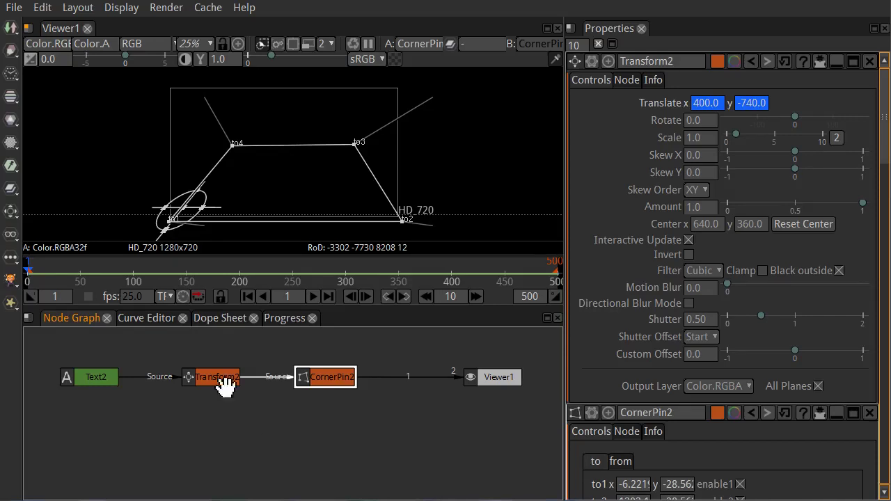
click(14, 31)
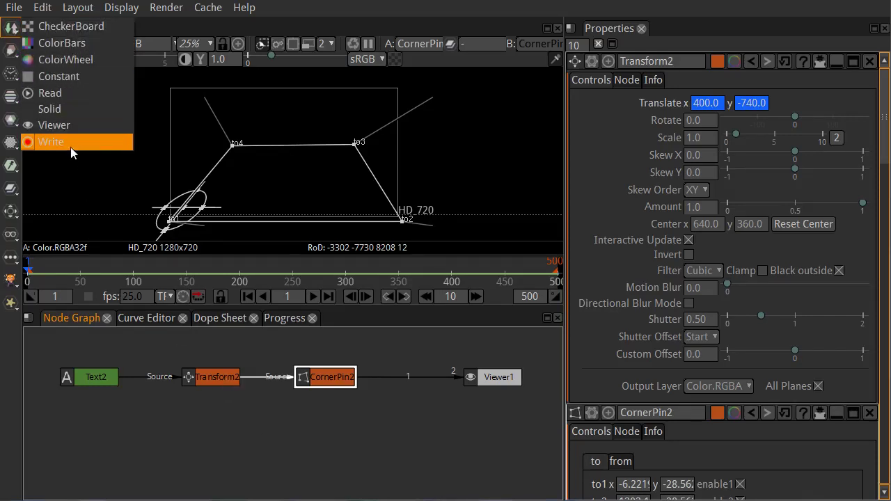
click(466, 65)
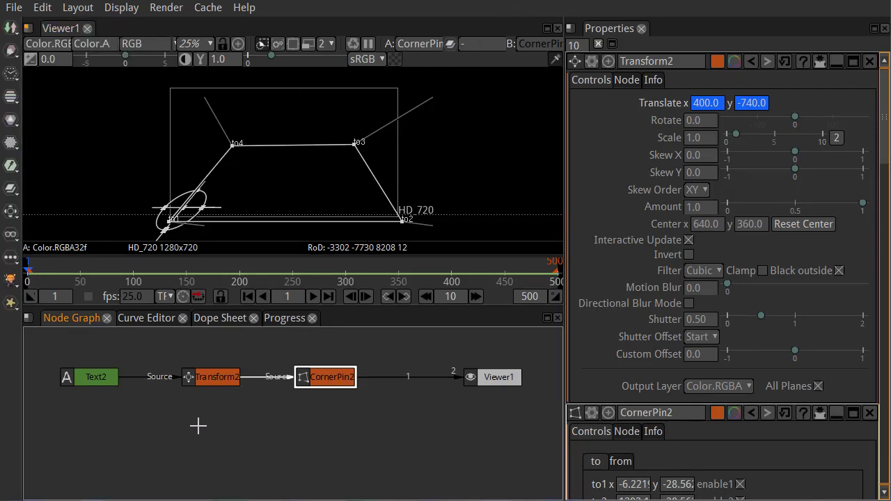
key(Tab)
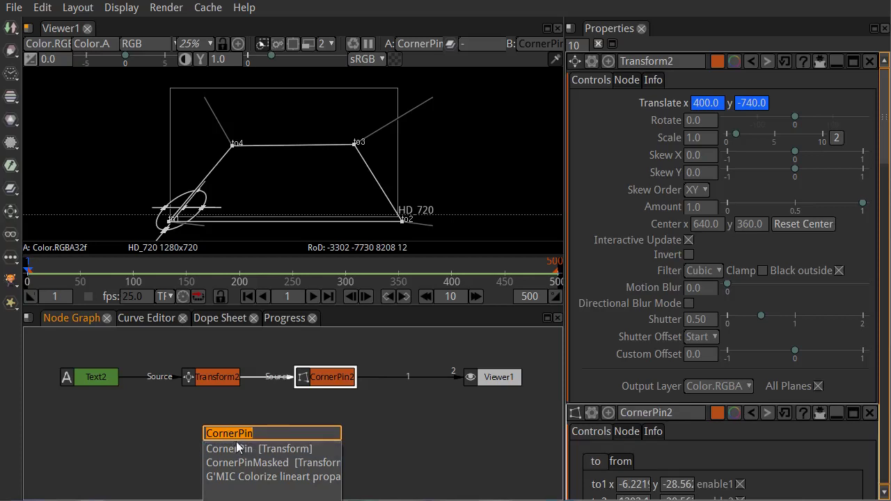
text(writ)
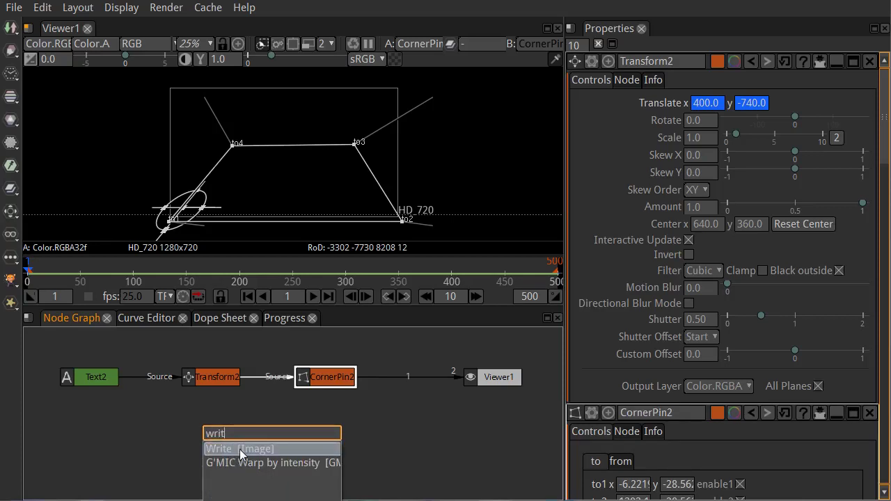
key(Escape)
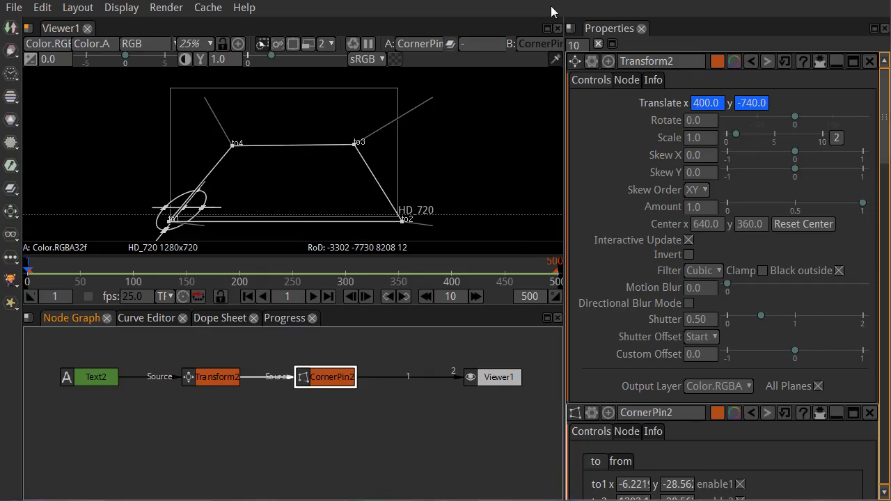
- Add a Write node and enter texte_tuto###.png in the tuto_natron folder as its output file
click(15, 28)
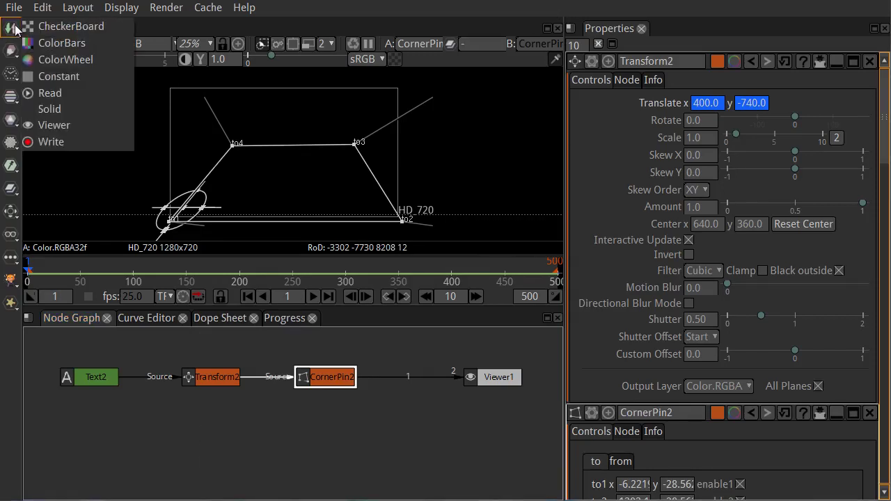
click(59, 143)
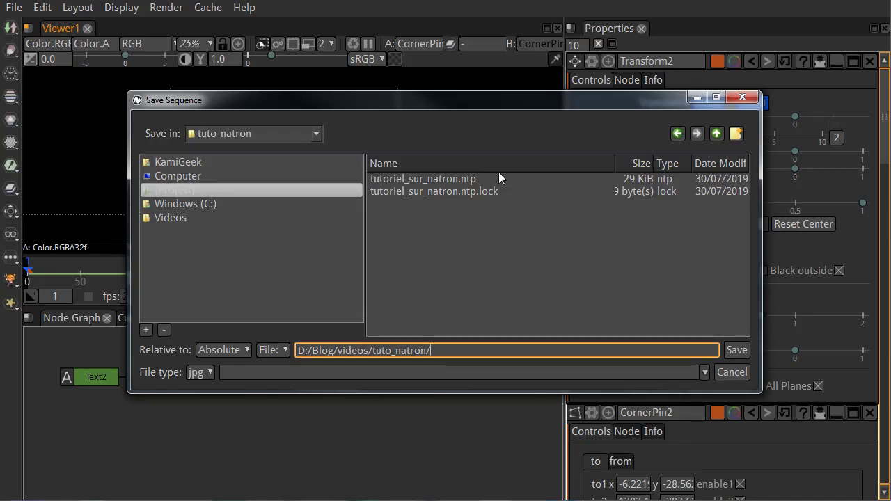
text(texte)
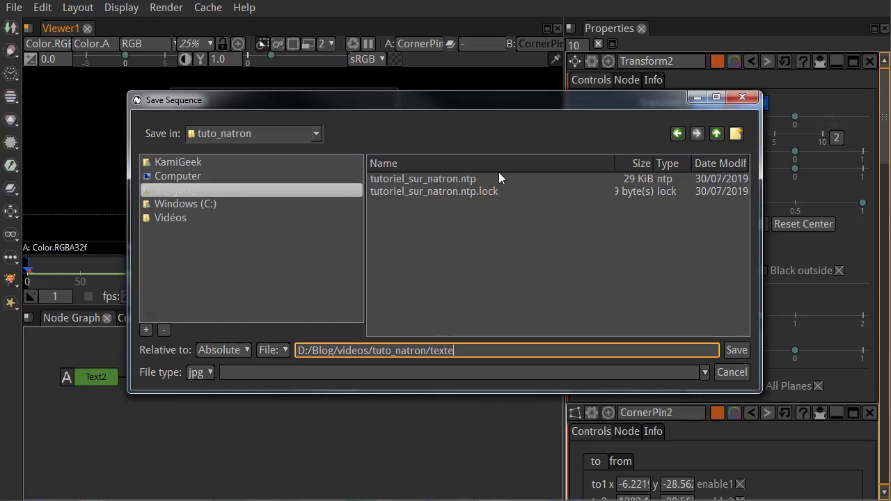
text(_tuto)
text(###)
click(199, 371)
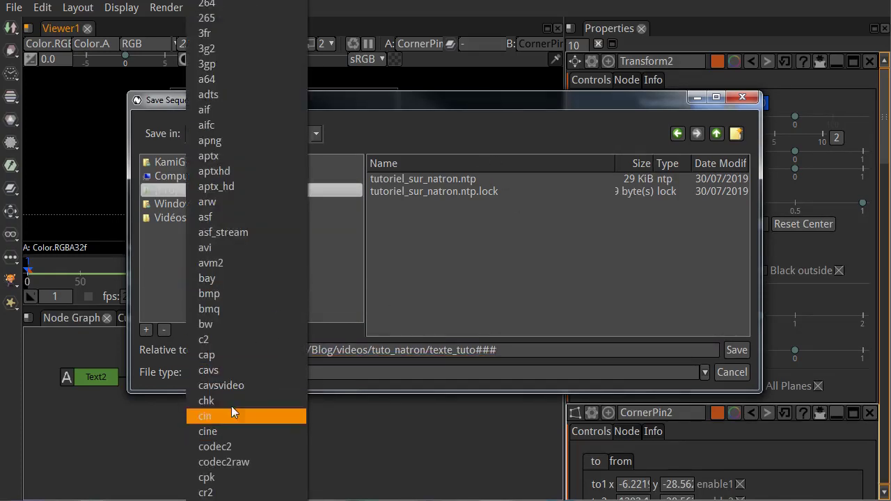
click(174, 375)
click(540, 350)
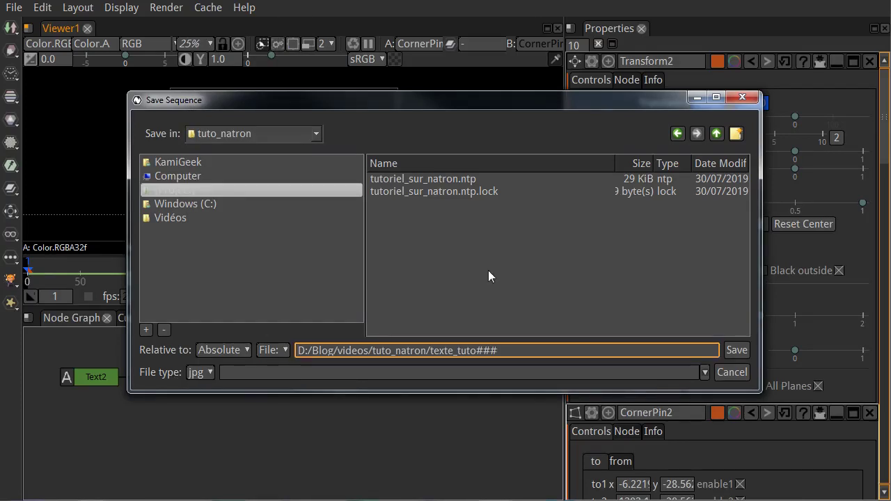
text(.png)
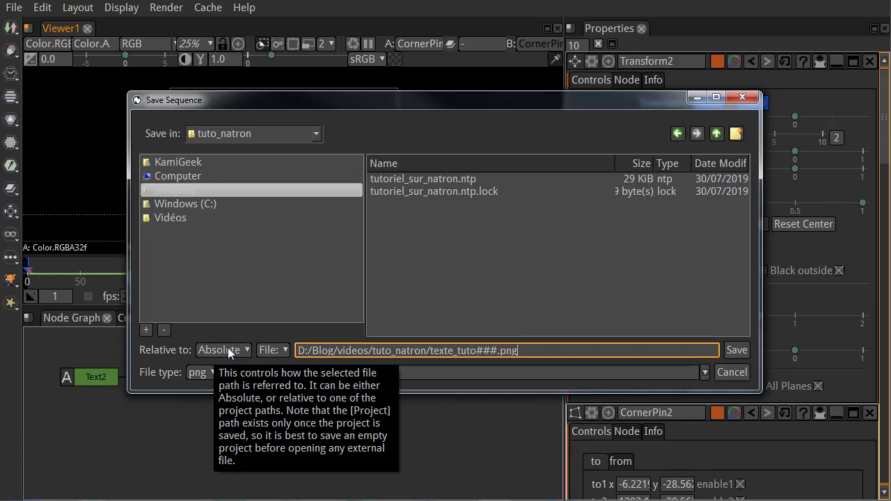
- Try the Sequence mode for the output path and switch it back to File
click(273, 351)
click(277, 364)
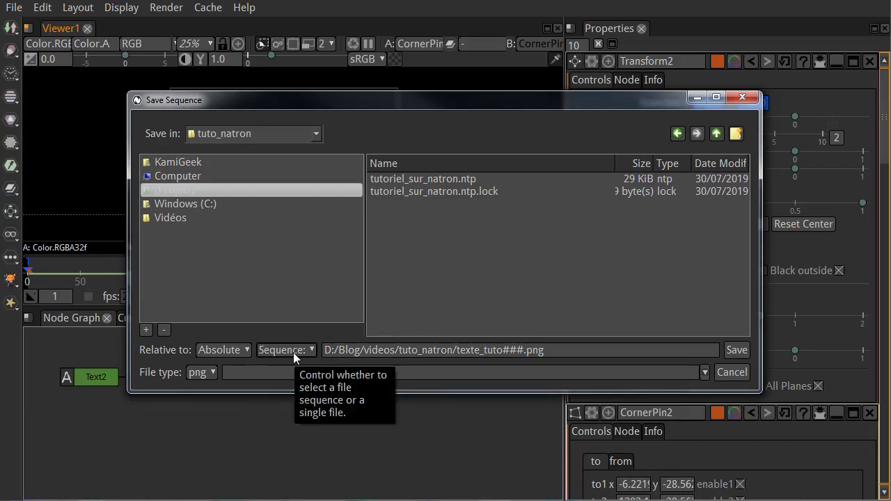
click(292, 352)
click(284, 378)
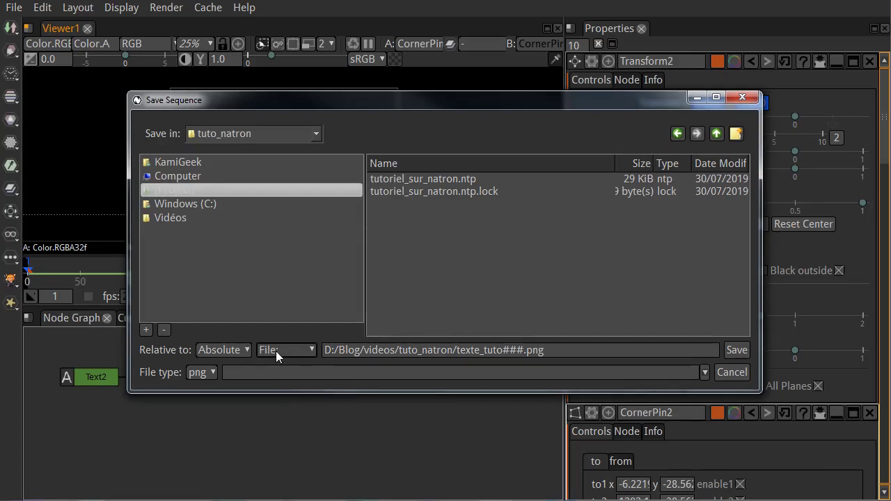
- Keep the output path in File mode, save it as texte_tuto###.png, and place the new Write node below the CornerPin2–Viewer1 link
click(275, 352)
click(279, 368)
click(730, 351)
drag(399, 373, 468, 457)
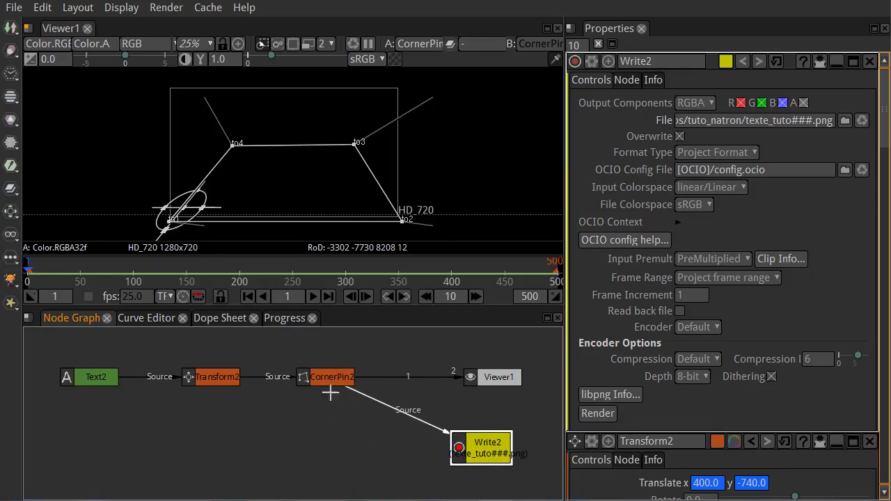
- Reroute the Write node's source from CornerPin2 through a Dot inserted on the link between CornerPin2 and Viewer1
click(395, 411)
key(Delete)
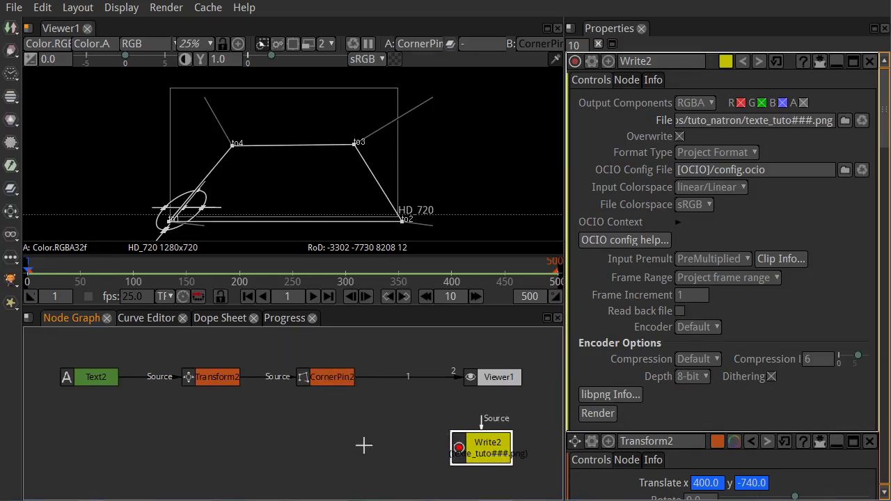
drag(477, 461, 483, 465)
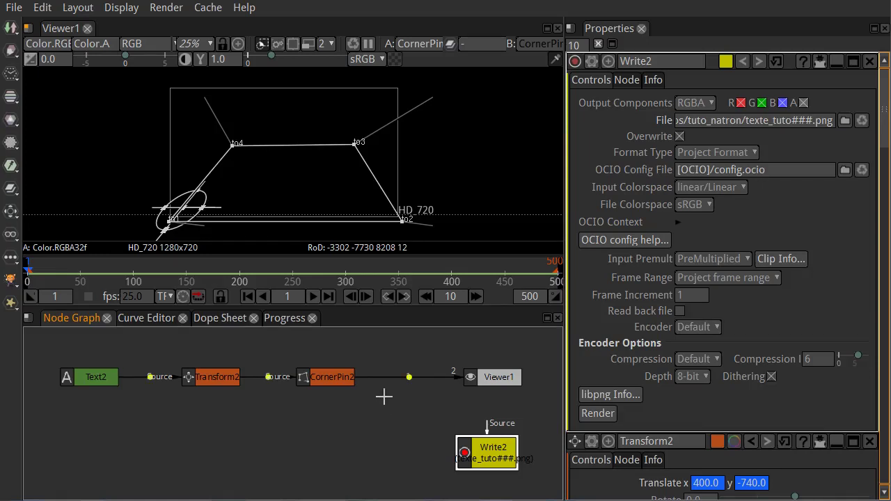
ctrl+click(417, 380)
mouse_move(418, 378)
mouse_down()
mouse_move(408, 421)
mouse_move(424, 427)
mouse_move(412, 382)
mouse_move(407, 388)
mouse_up()
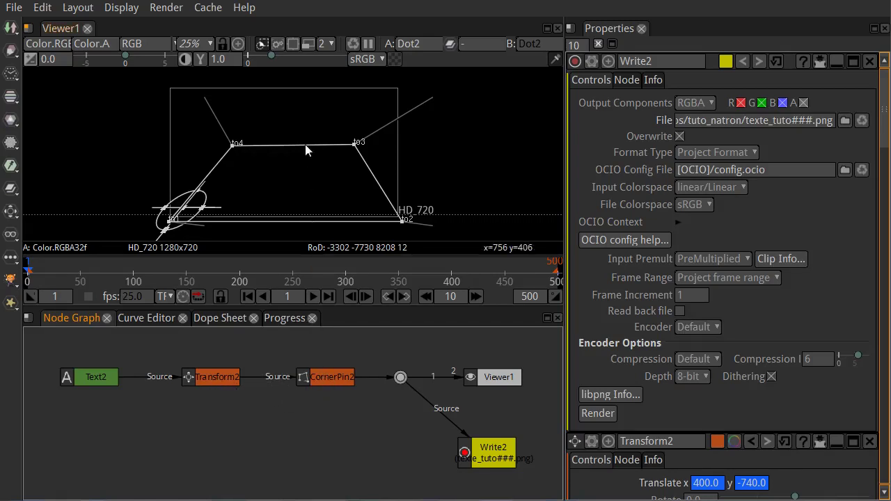
click(493, 376)
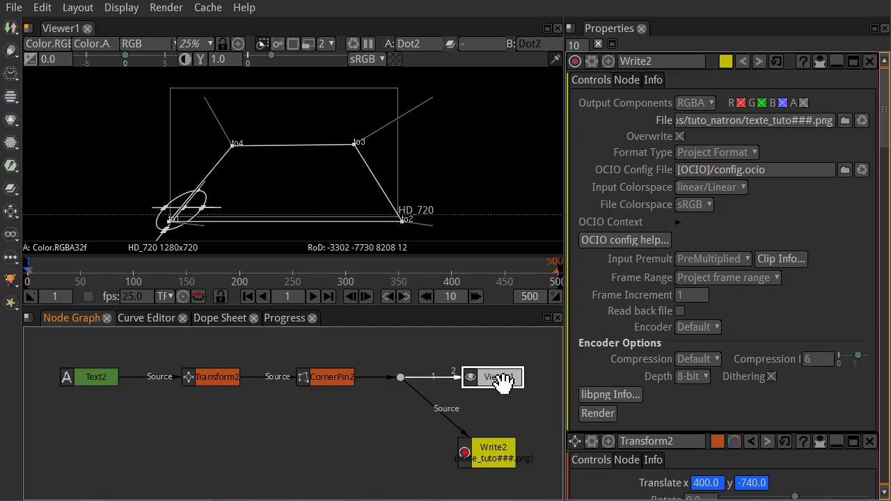
drag(498, 459, 501, 441)
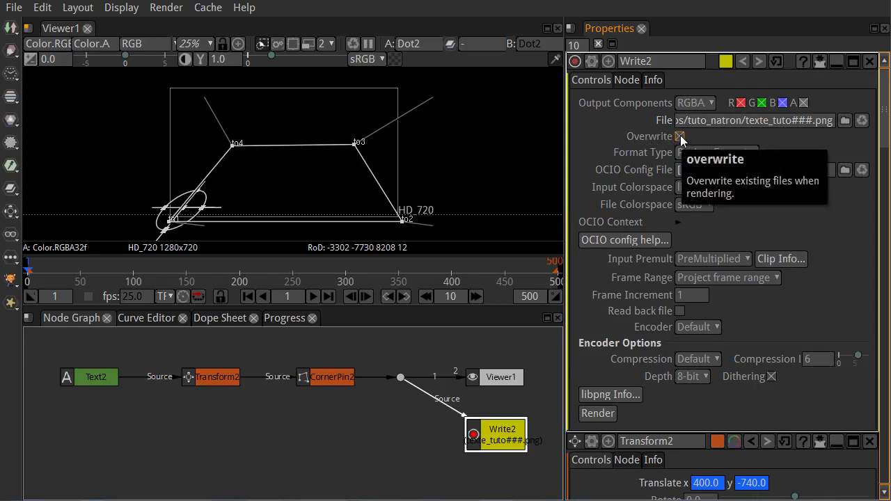
- Set the Write node's File Colorspace to linear/Linear and render the PNG sequence
click(701, 204)
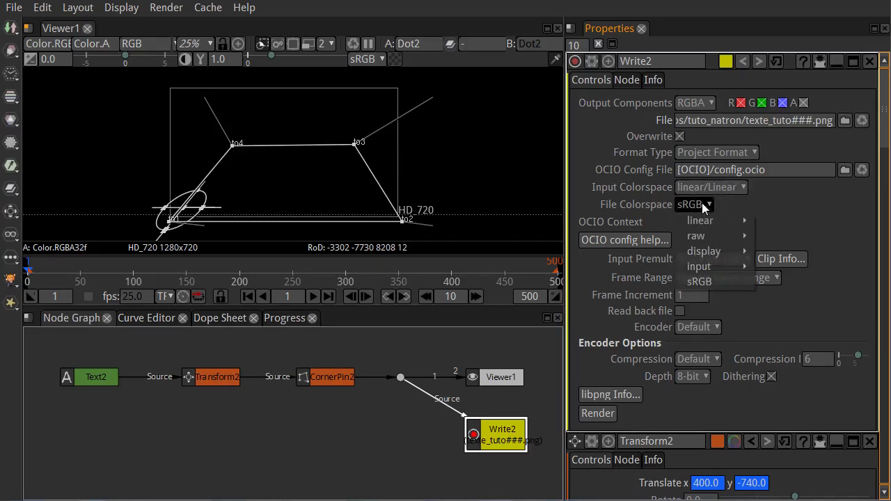
mouse_move(704, 221)
click(776, 222)
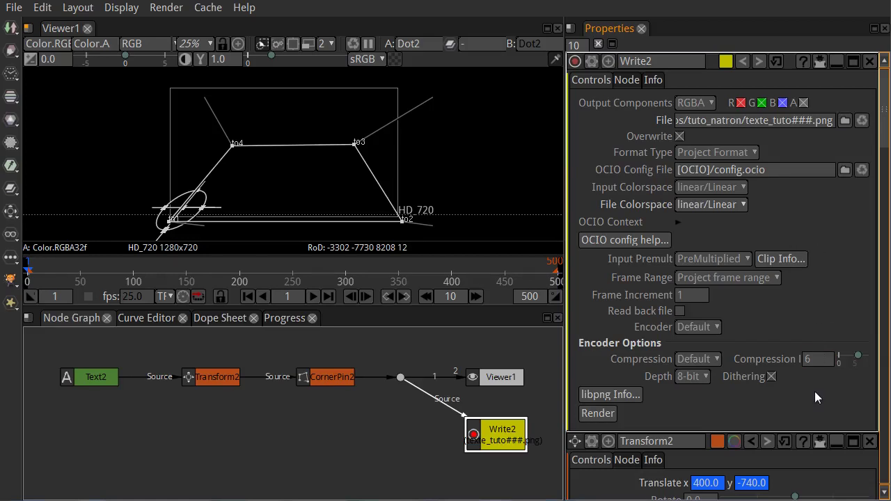
click(599, 412)
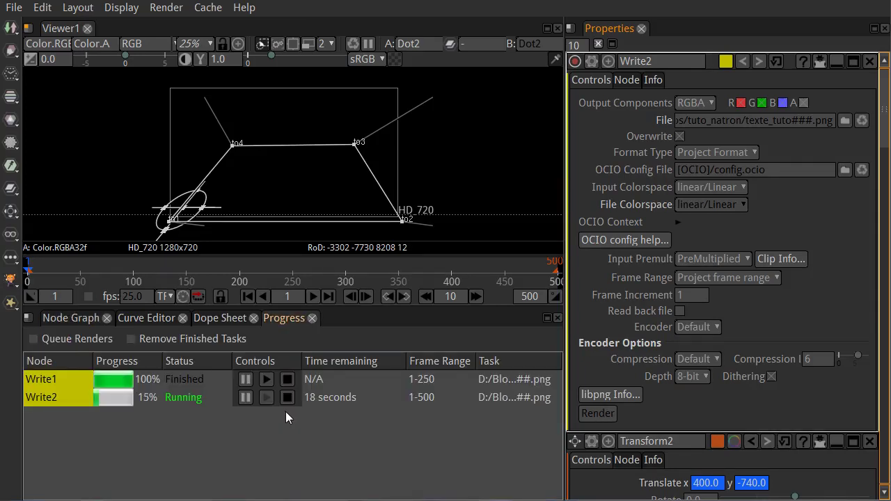
click(75, 386)
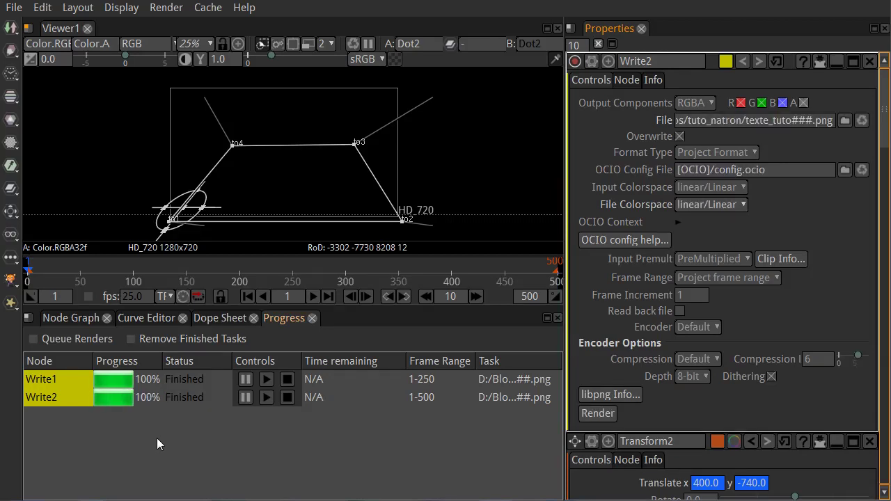
- Switch to the tuto_natron folder and examine the previews of the first rendered frames, up to texte_tuto011
drag(890, 49, 478, 41)
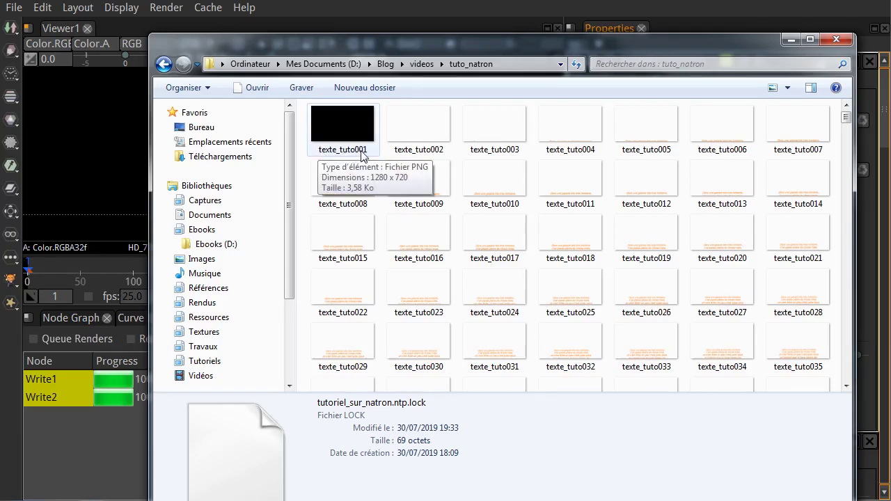
click(432, 144)
click(502, 145)
click(585, 147)
click(664, 146)
click(721, 146)
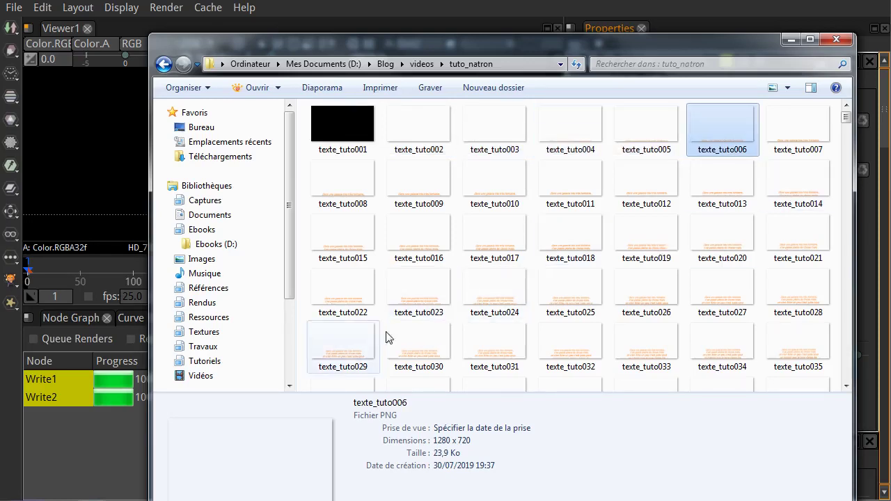
drag(484, 500, 484, 494)
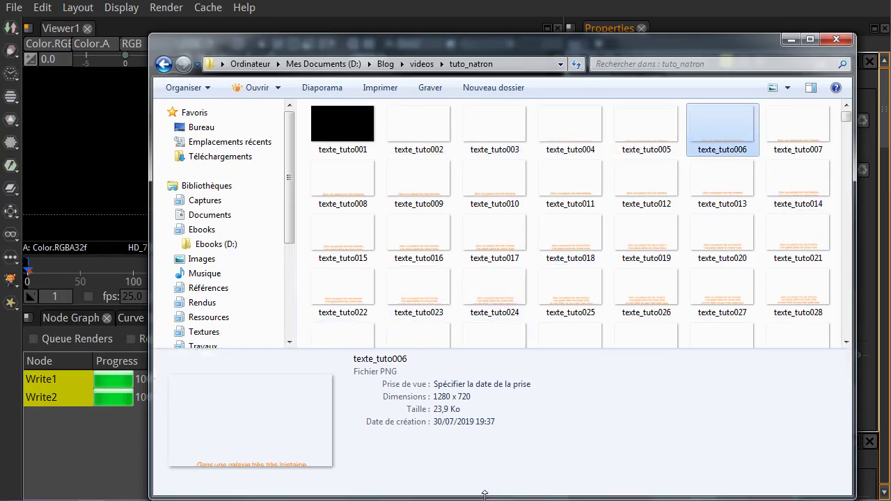
click(333, 187)
click(387, 189)
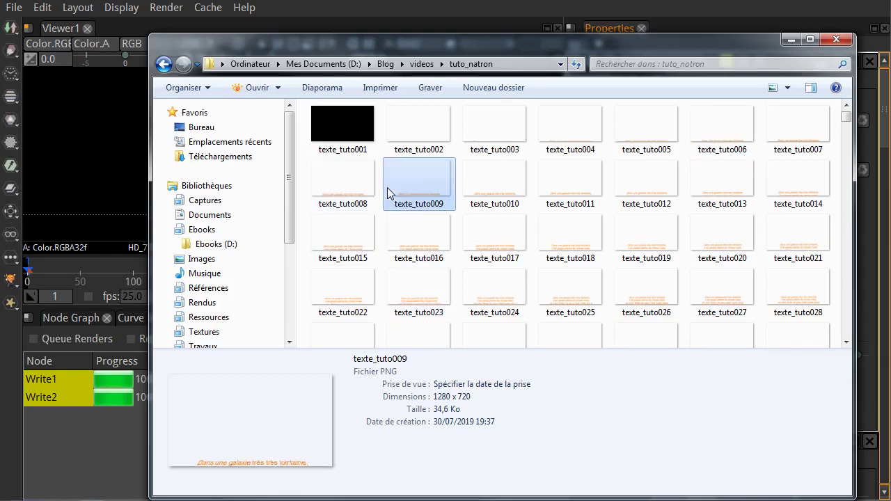
click(544, 191)
- Examine the rest of the rendered sequence, from texte_tuto045 through the final frames texte_tuto499 and texte_tuto500
scroll(519, 289, down, 6)
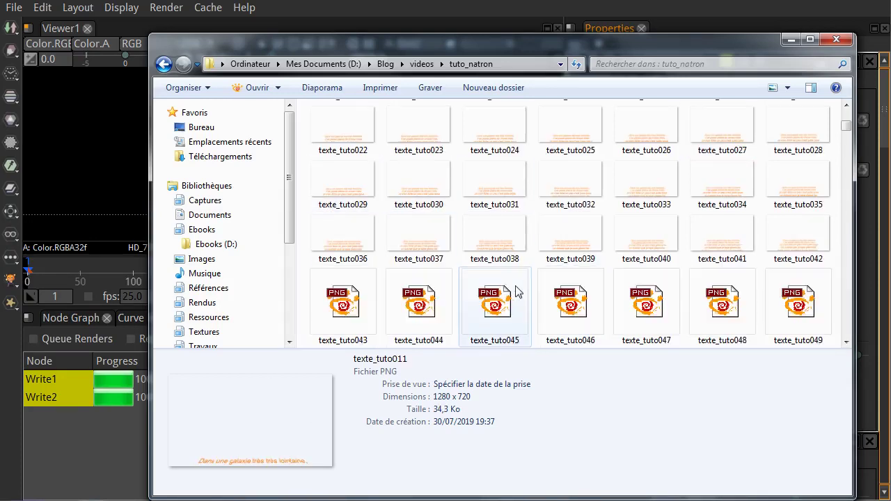
click(496, 165)
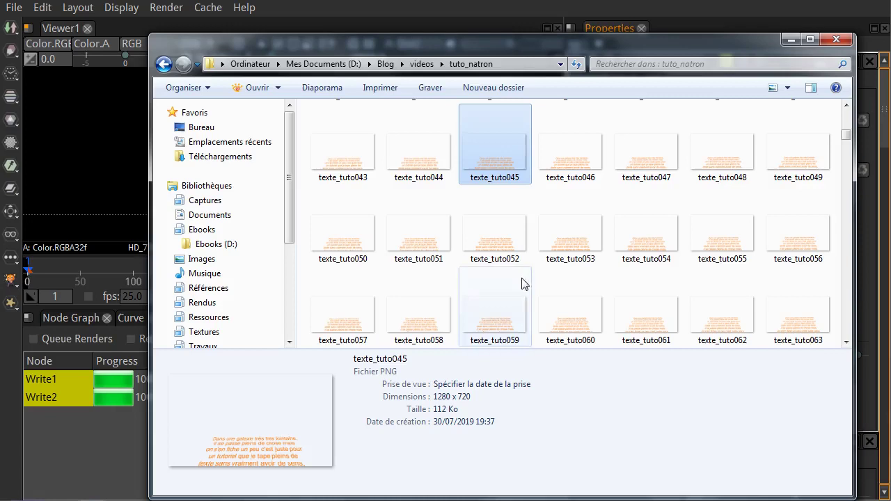
click(497, 257)
scroll(496, 258, down, 4)
click(493, 254)
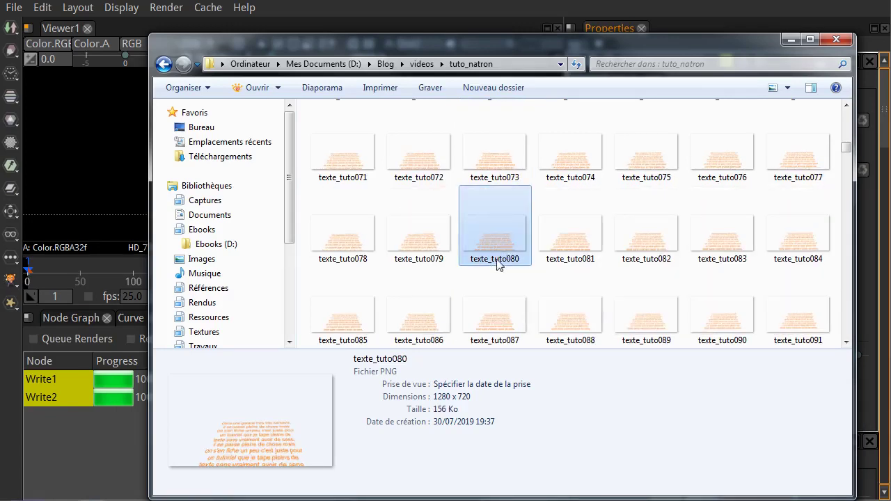
scroll(493, 264, down, 6)
scroll(494, 279, down, 20)
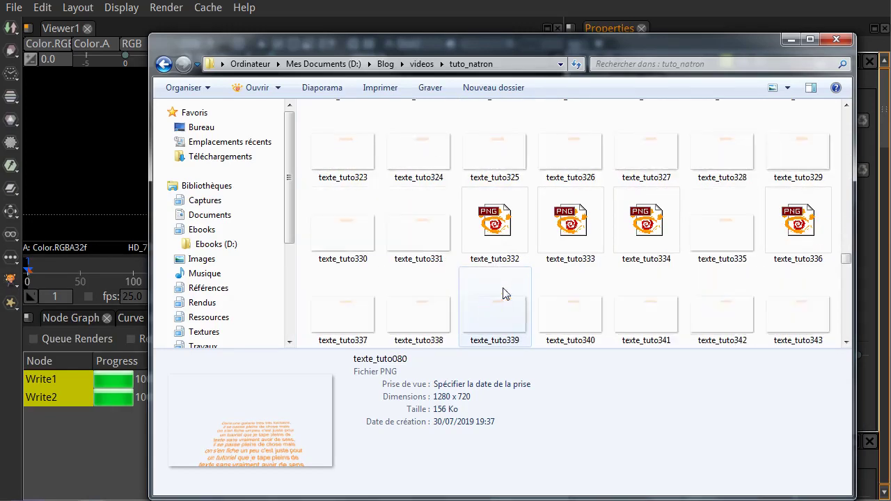
scroll(503, 294, down, 5)
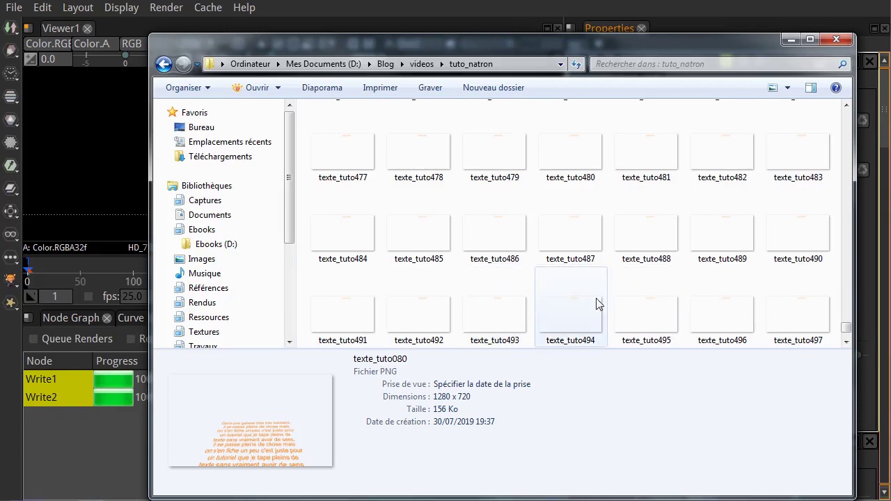
click(409, 313)
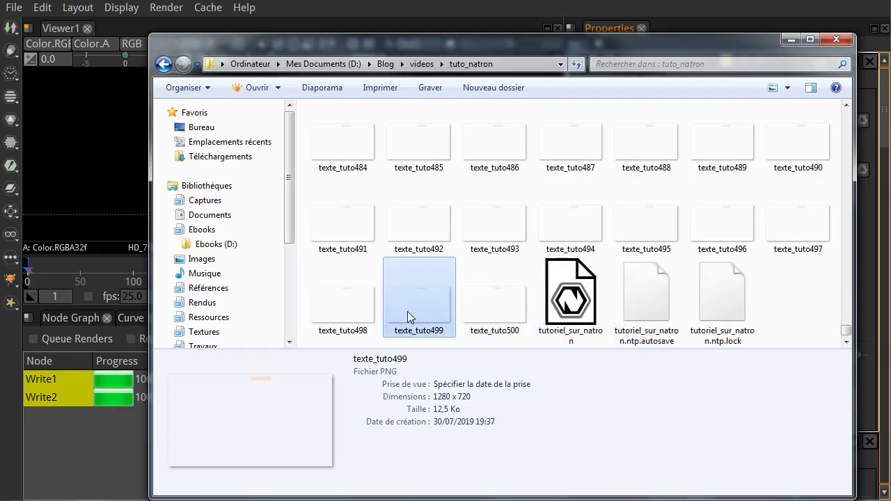
click(496, 313)
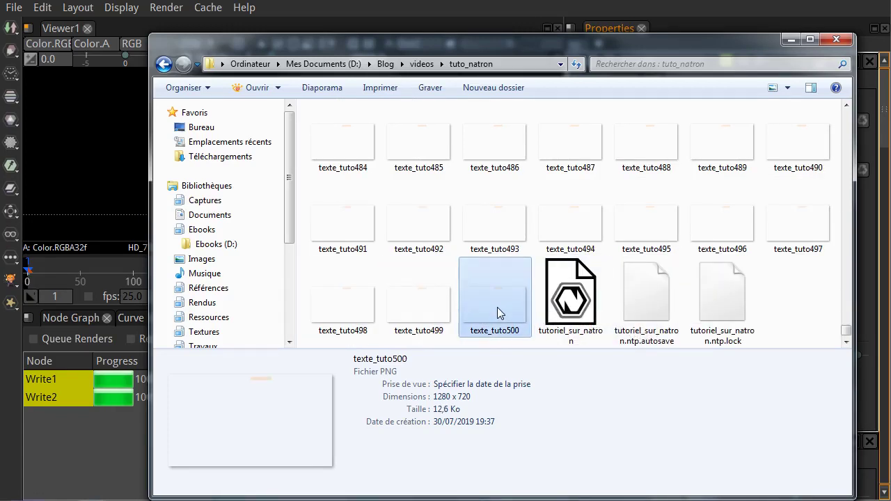
click(353, 319)
click(367, 226)
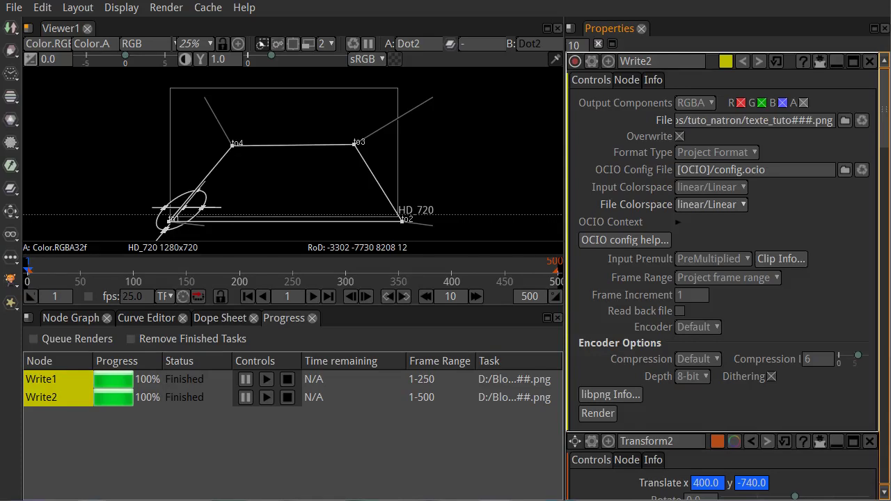
- Return to Natron's node graph, search the nodes for "shade", and add a Shadertoy node below the existing chain
click(69, 318)
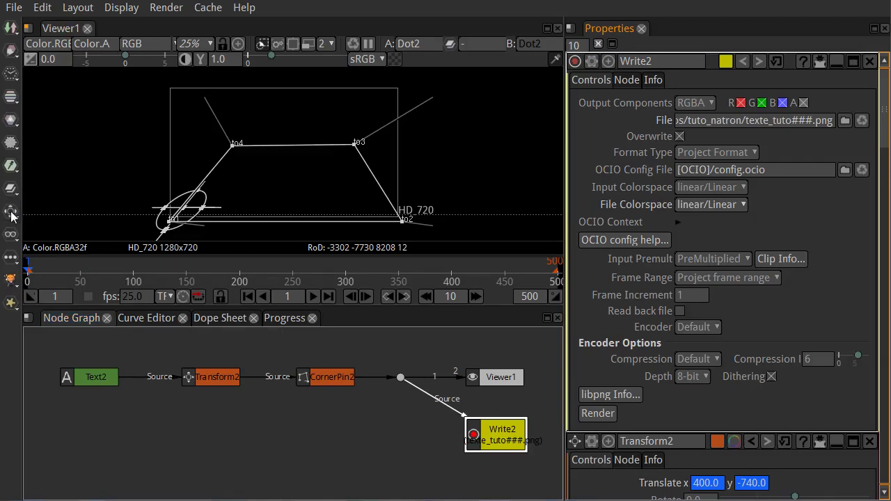
click(12, 240)
click(13, 213)
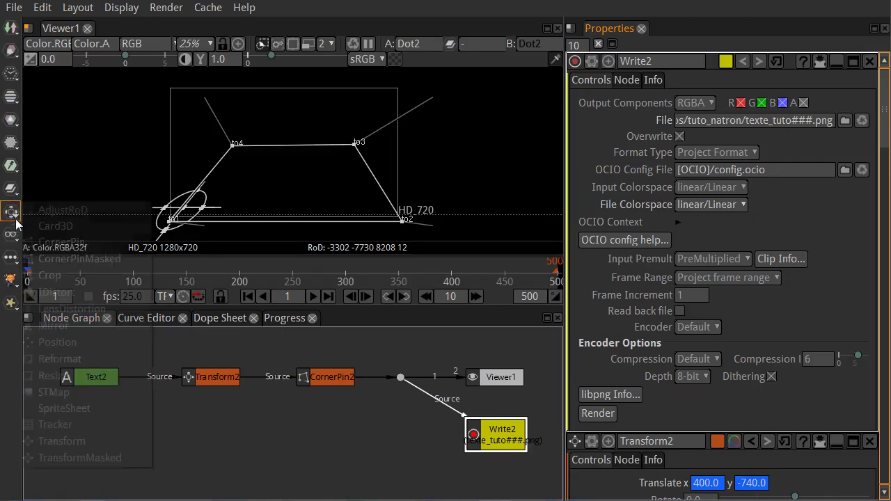
click(306, 437)
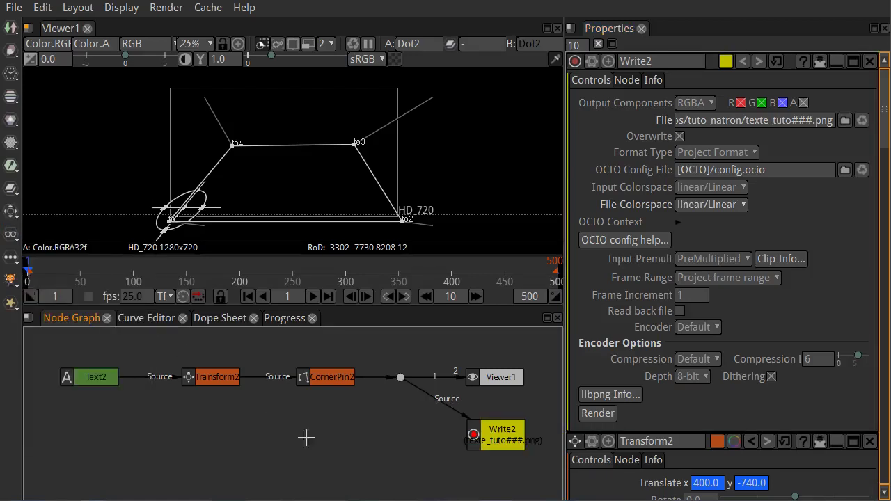
key(Tab)
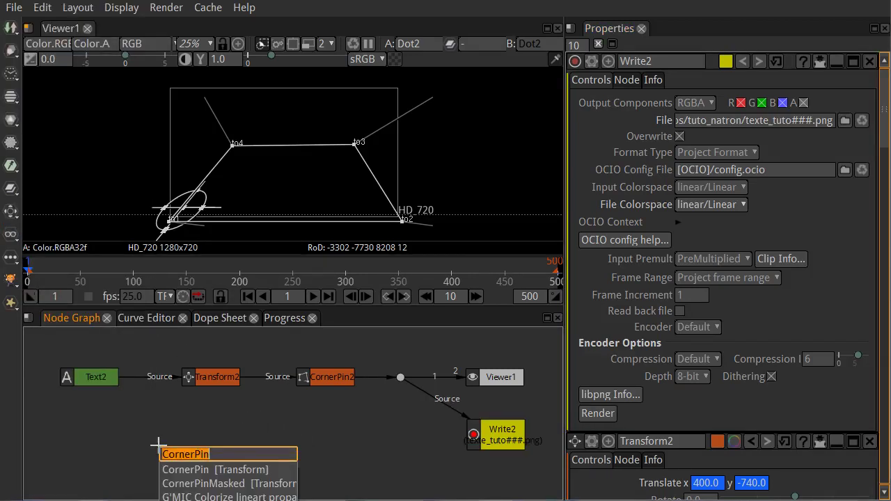
text(shade)
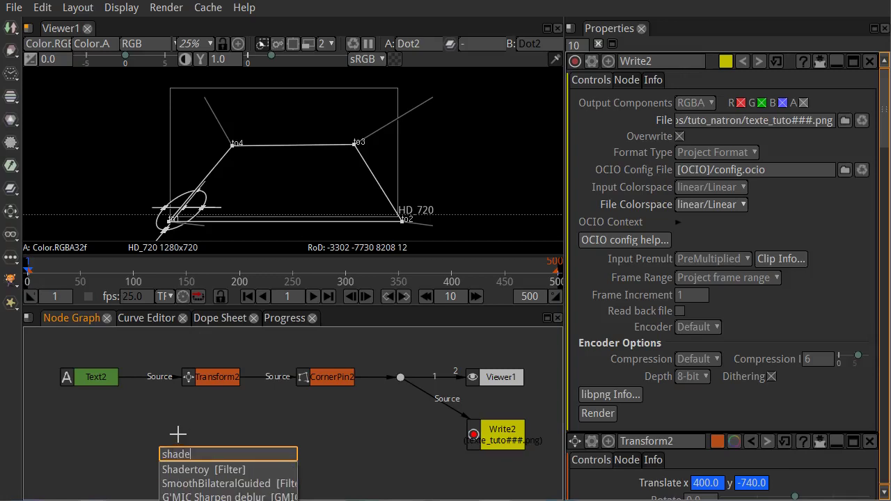
click(174, 471)
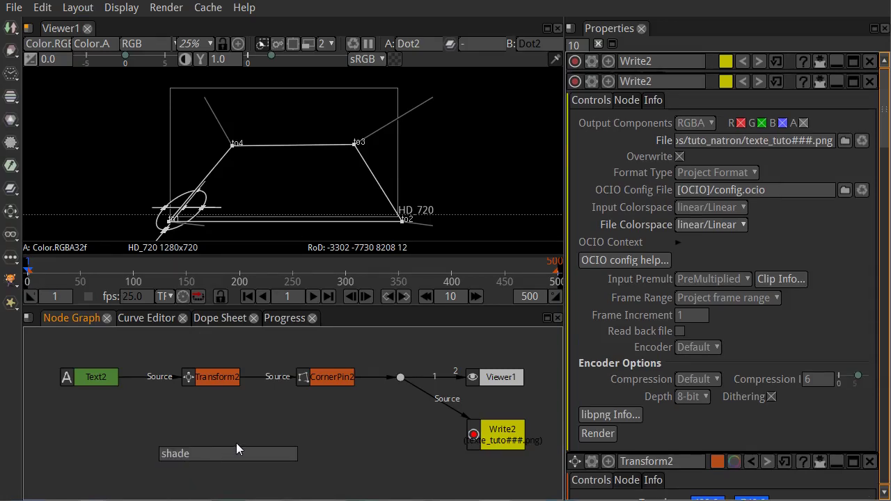
drag(199, 480, 284, 451)
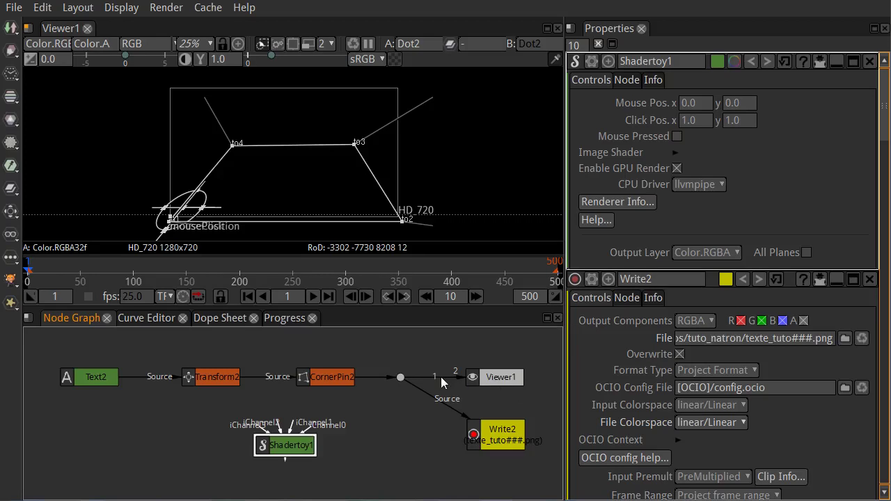
- Disconnect Viewer1 from the Dot and connect it to the Shadertoy node, with the viewer placed directly beneath it
drag(441, 382, 438, 358)
drag(497, 377, 390, 464)
drag(295, 454, 363, 433)
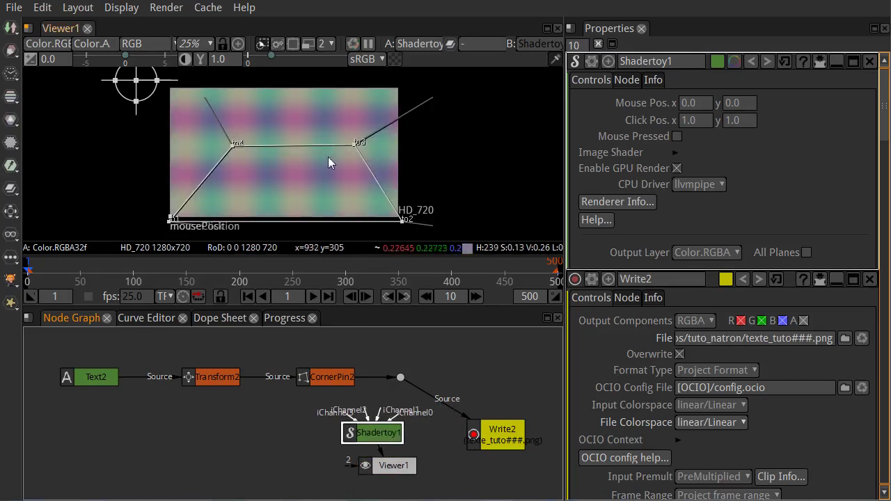
drag(366, 436, 363, 436)
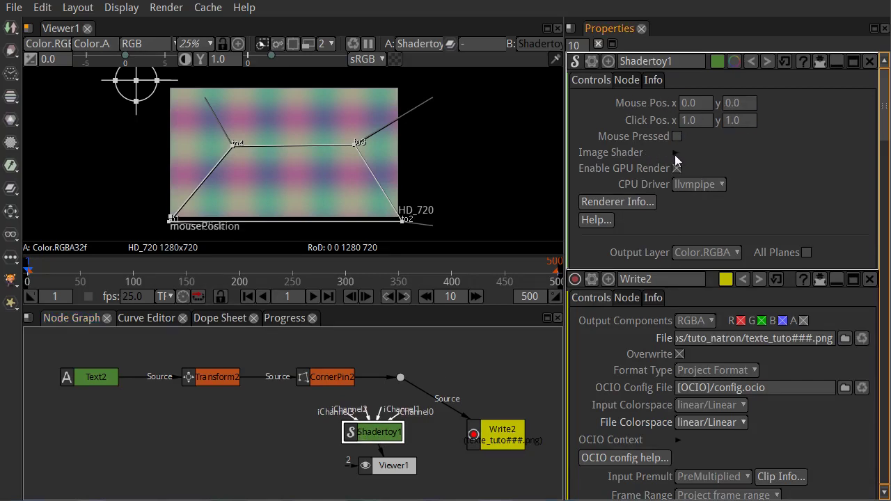
- Expand the Image Shader settings of Shadertoy1, load the Source/Fireball preset and play its animation briefly
click(674, 153)
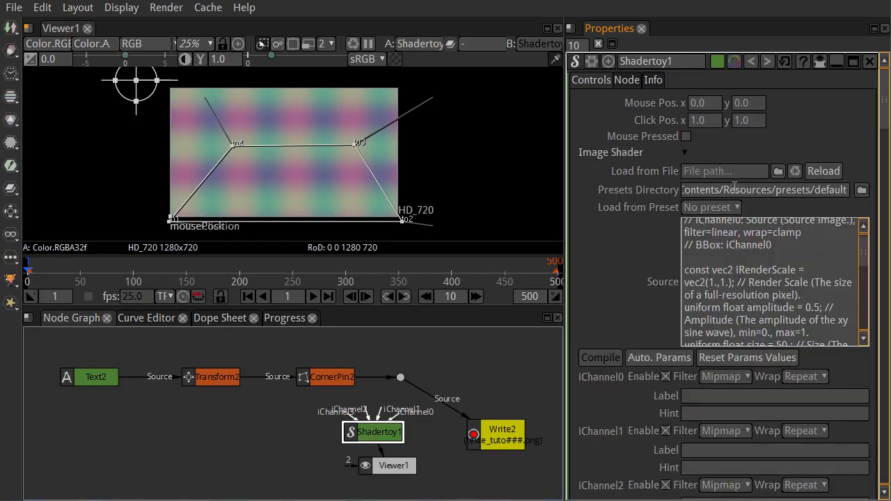
click(766, 311)
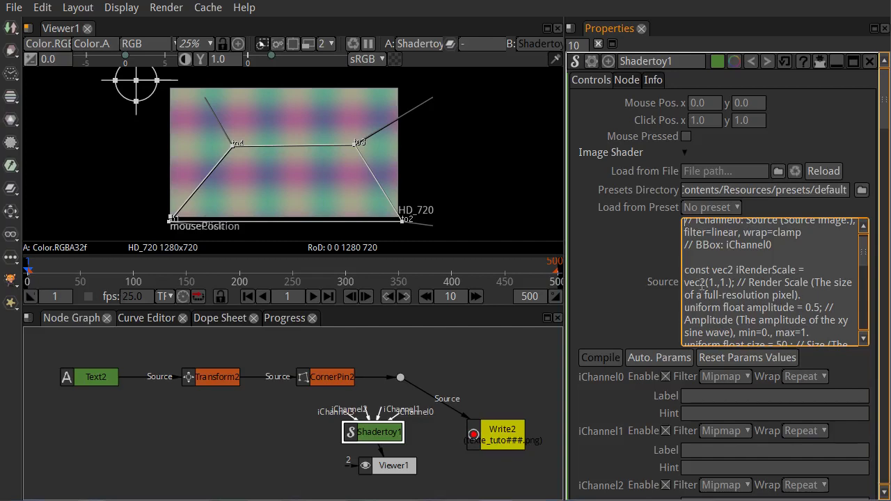
scroll(767, 265, down, 2)
scroll(772, 250, up, 2)
click(729, 208)
mouse_move(726, 255)
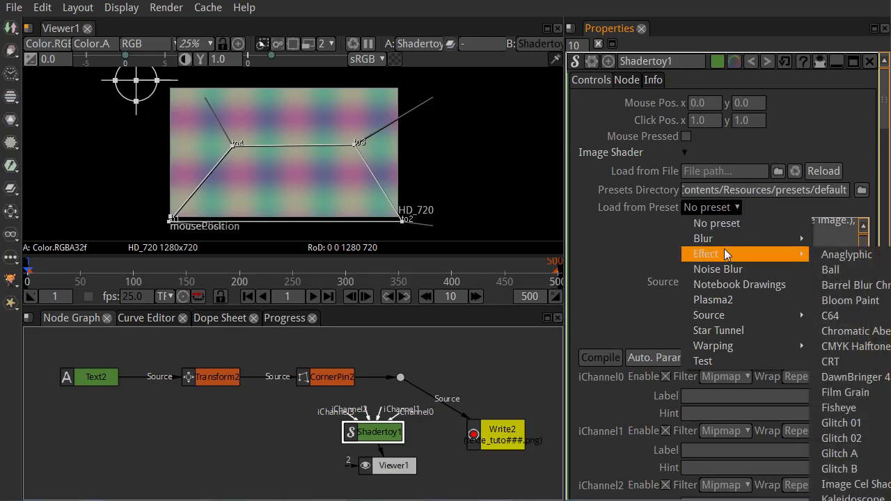
mouse_move(719, 317)
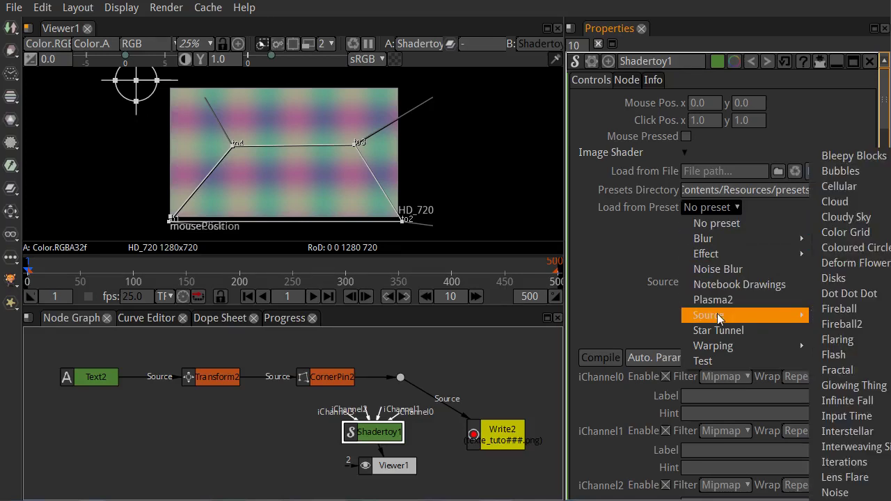
click(845, 313)
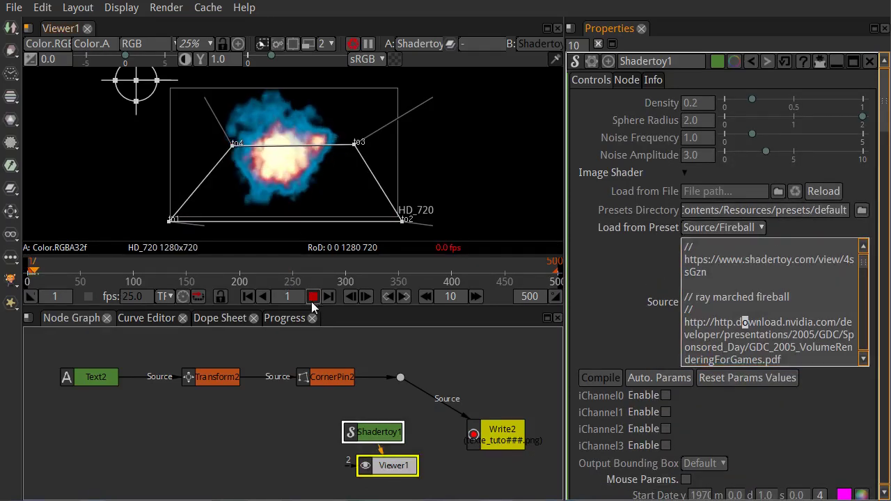
click(311, 301)
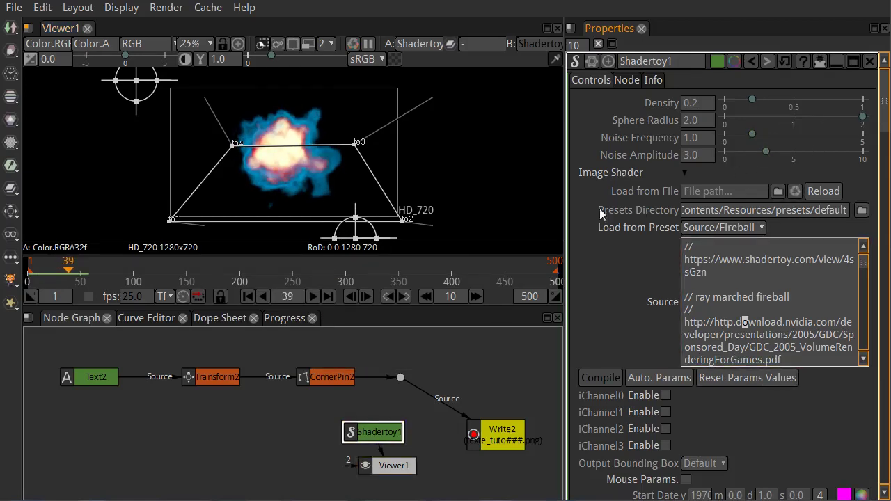
- Set the fireball's Density to 0.283, Sphere Radius to 1.34, Noise Frequency to 1.14 and Noise Amplitude to 2.53 while previewing the animation
mouse_move(752, 102)
mouse_down()
mouse_move(828, 102)
mouse_move(764, 104)
mouse_up()
drag(869, 117, 788, 115)
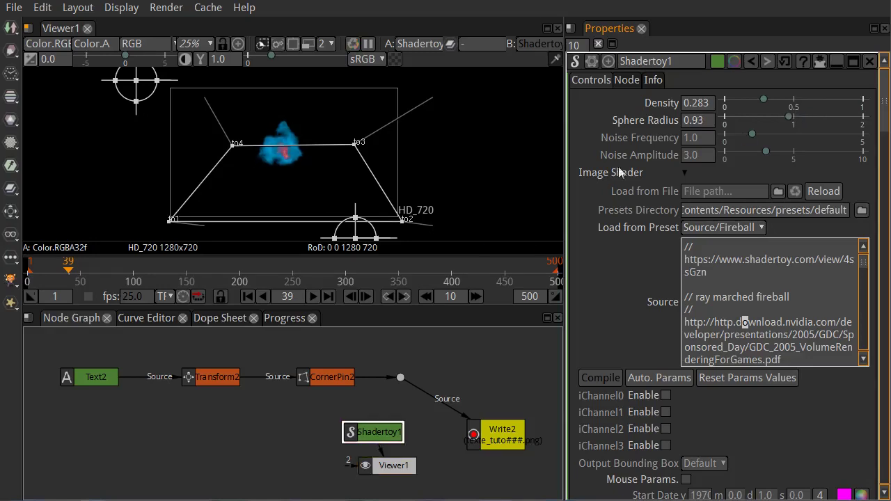
click(314, 297)
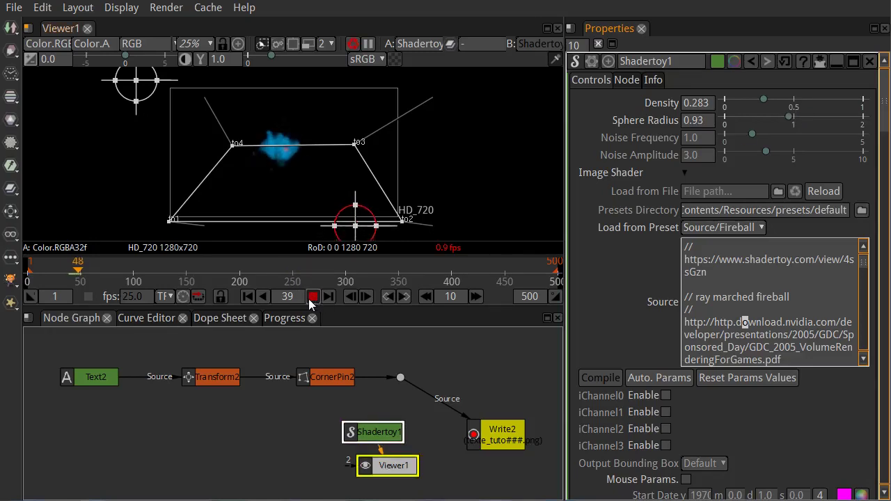
drag(791, 120, 815, 116)
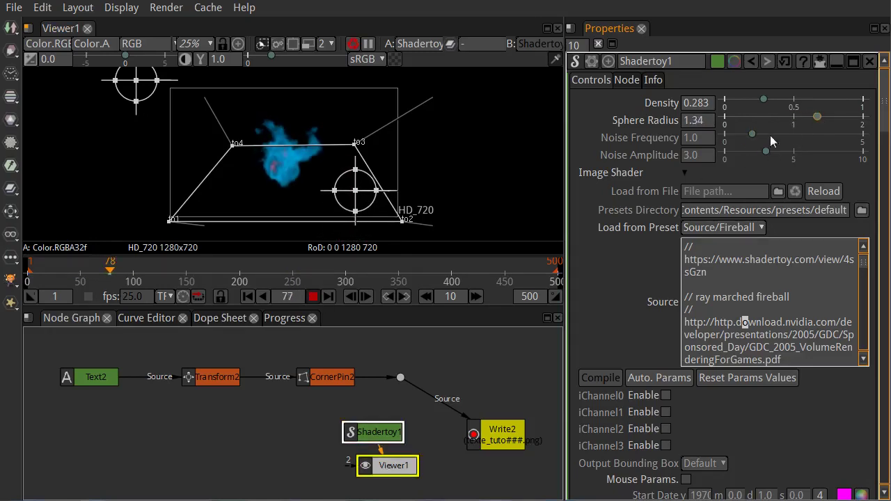
drag(753, 134, 758, 151)
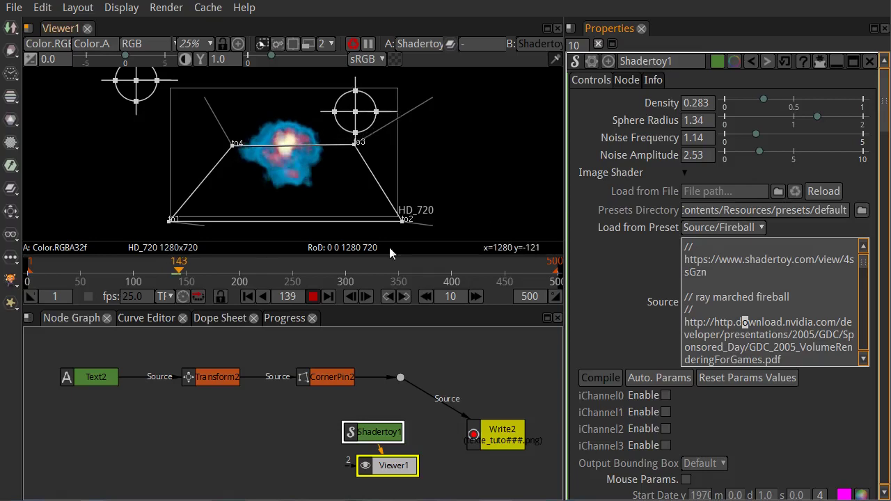
- Load the Source/Fireball2 preset into Shadertoy1 and play a short stretch of its animation
click(713, 228)
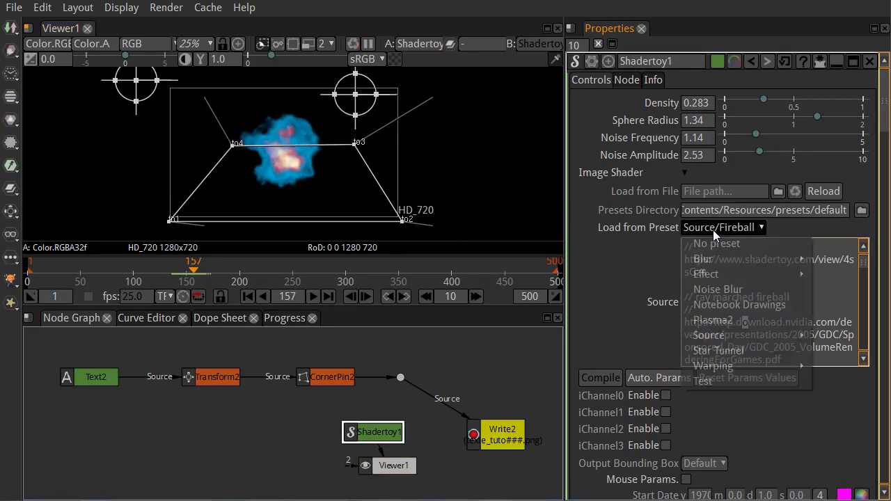
mouse_move(733, 338)
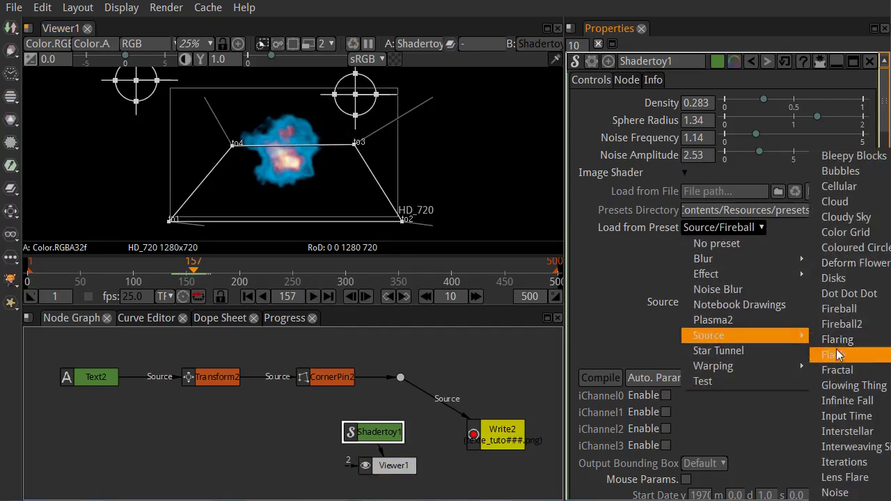
click(848, 323)
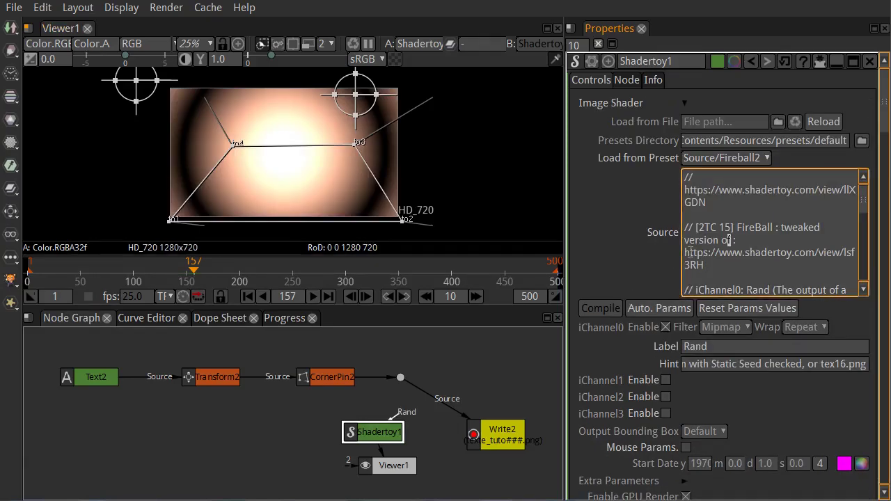
click(315, 298)
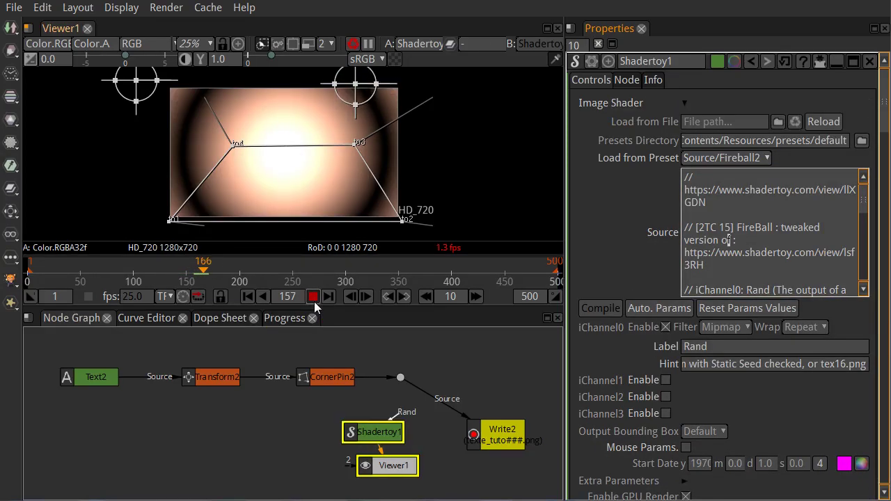
click(313, 297)
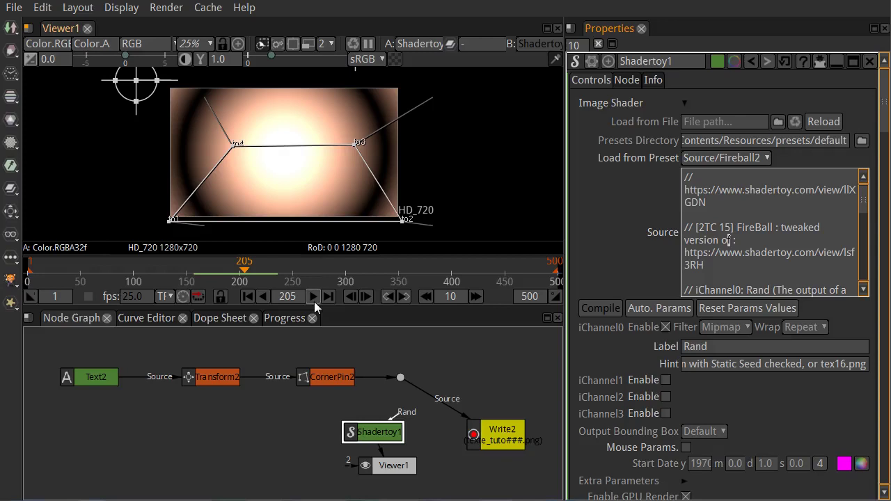
- Switch the shader to the Source/Disks preset and preview its animation briefly
click(759, 159)
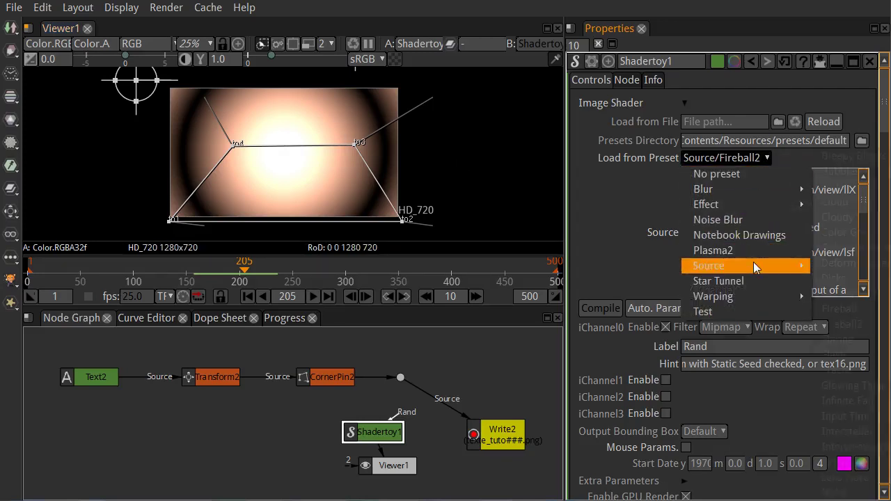
mouse_move(753, 264)
click(840, 279)
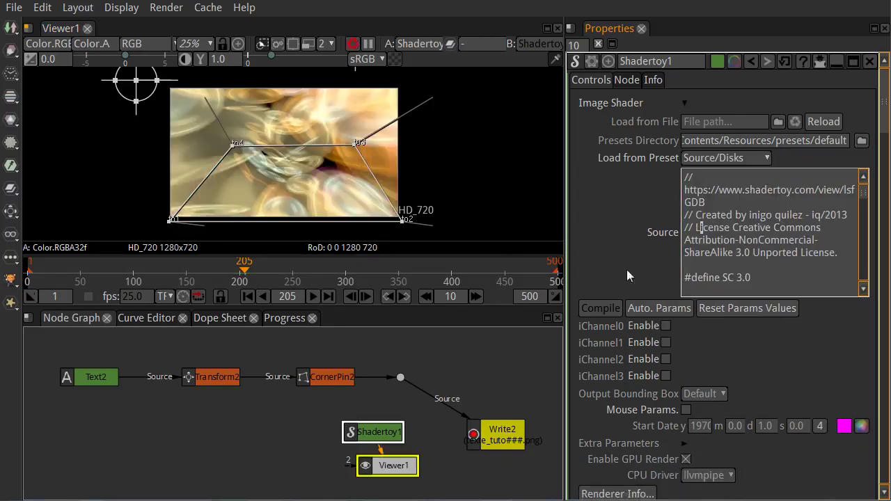
click(314, 297)
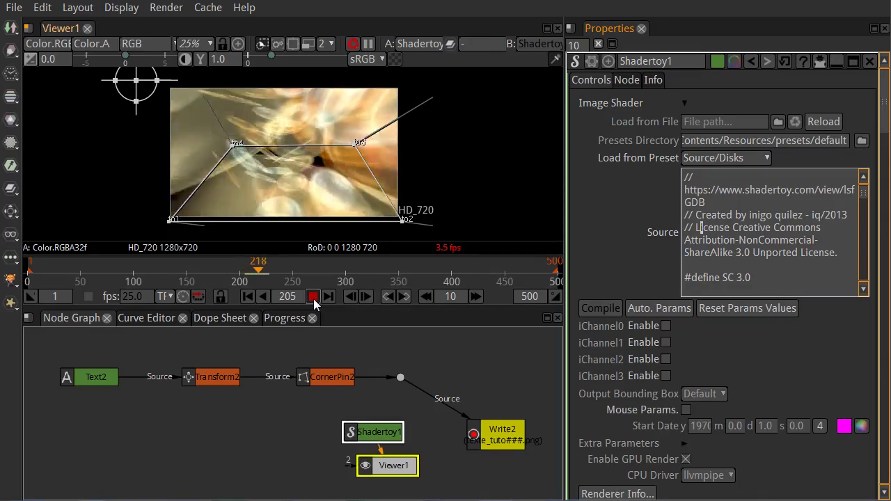
click(313, 297)
- Replace the current shader with the Source/Flaring preset
click(713, 163)
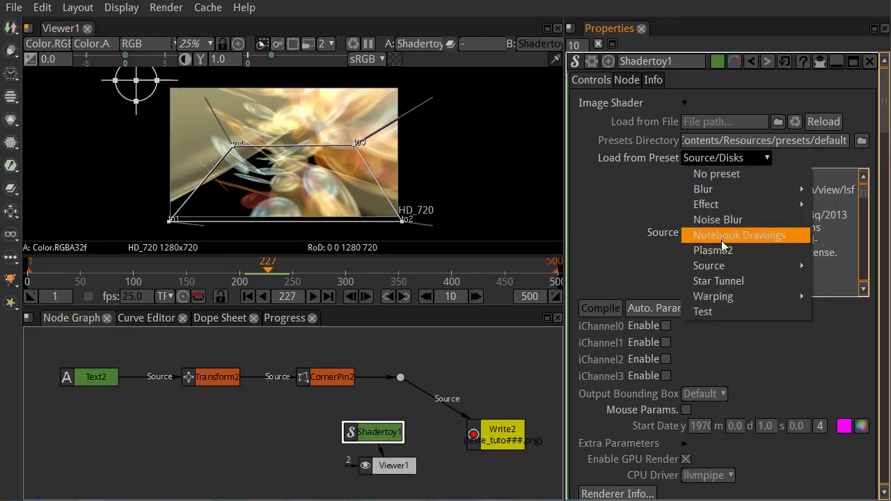
mouse_move(716, 259)
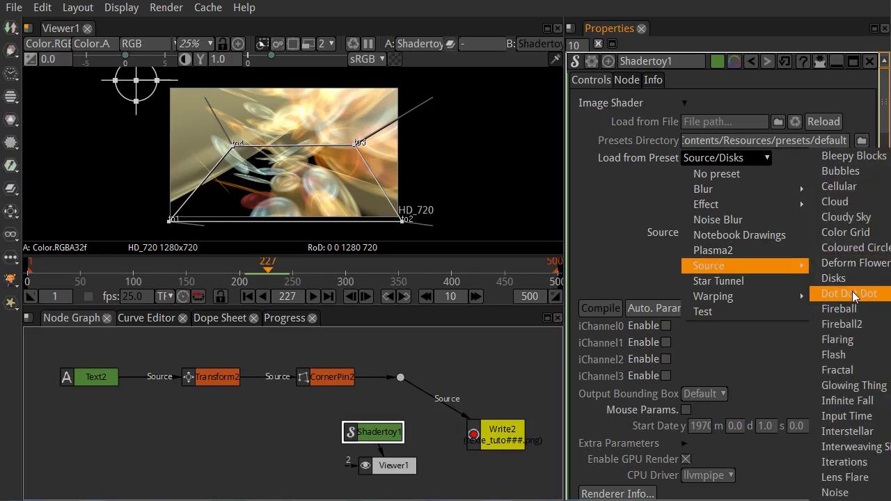
click(848, 344)
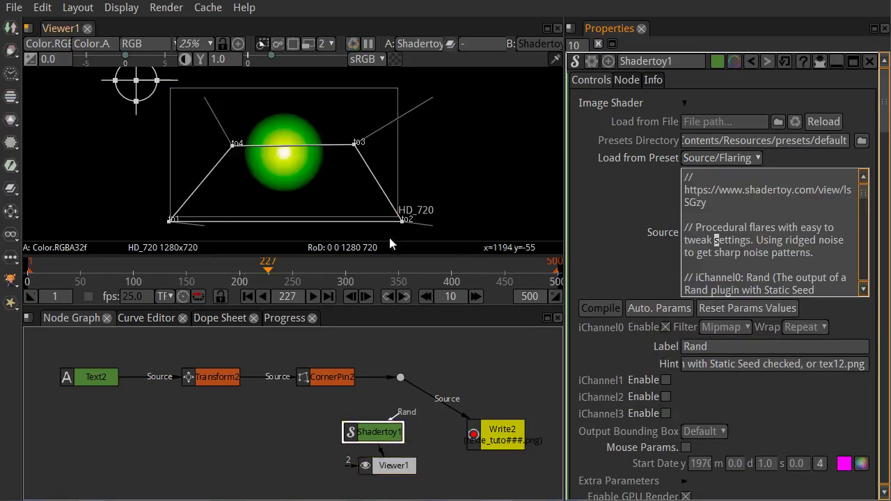
- Load the Source/Lens Flare preset and play the moving flare for a few frames
click(740, 165)
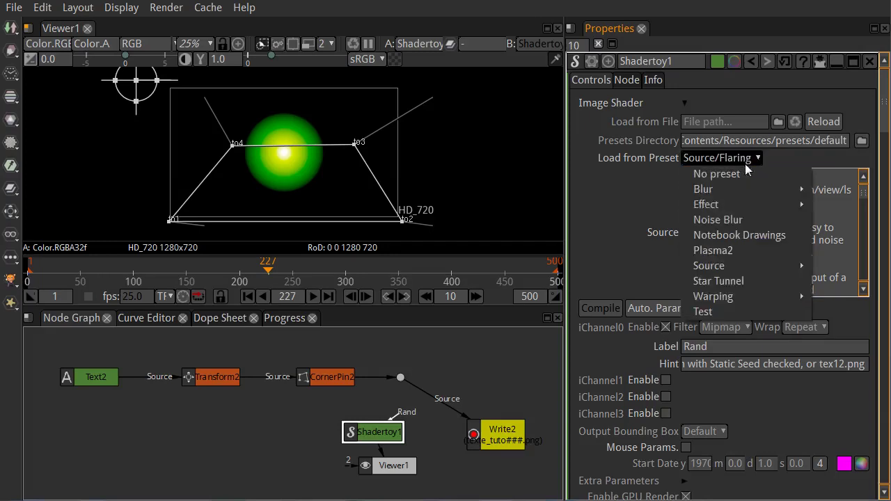
mouse_move(760, 267)
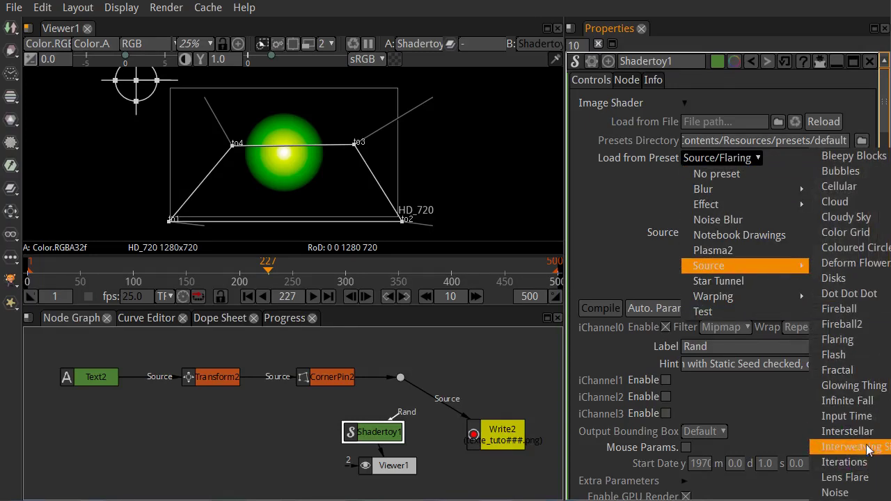
click(867, 477)
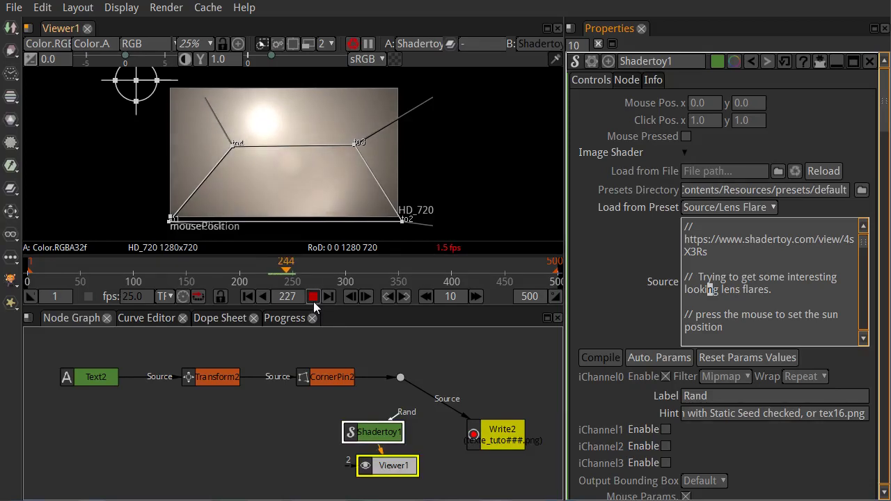
click(313, 299)
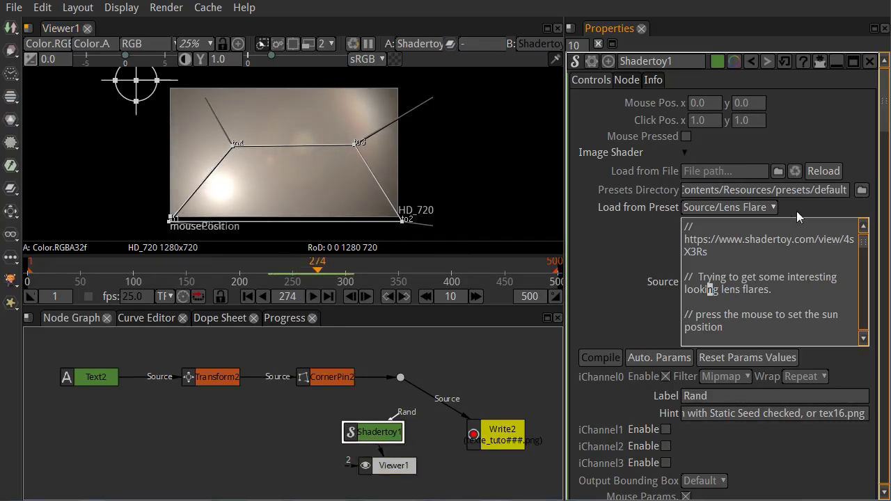
- Try the Source/Interstellar preset in Shadertoy1 and preview its star animation
click(748, 208)
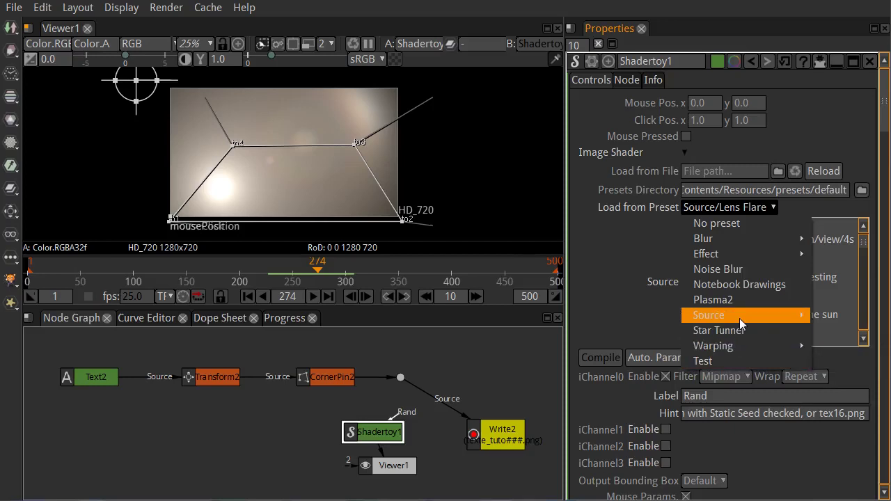
mouse_move(739, 315)
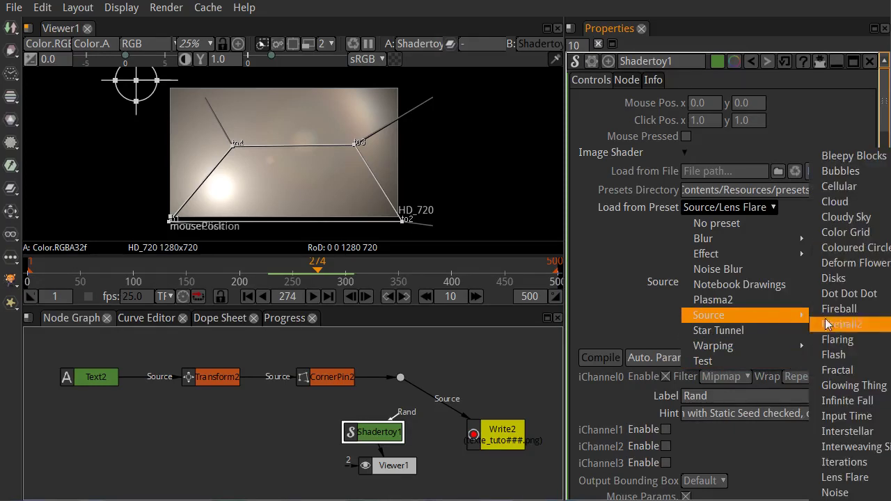
click(842, 430)
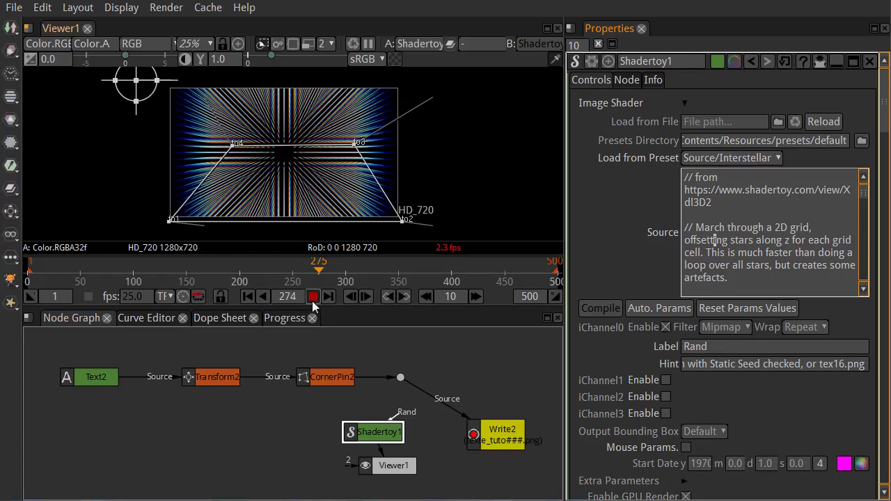
click(313, 296)
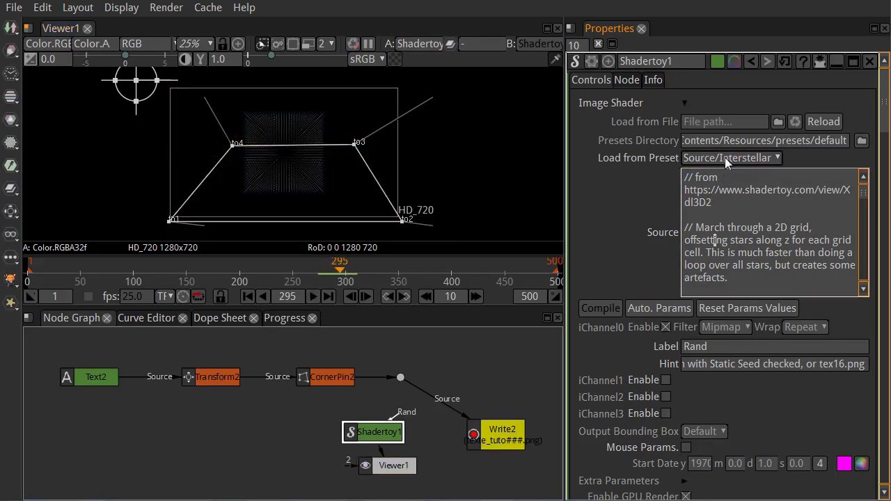
- Load the Source/Glowing Thing preset and preview its animation in the viewer
click(726, 160)
mouse_move(774, 276)
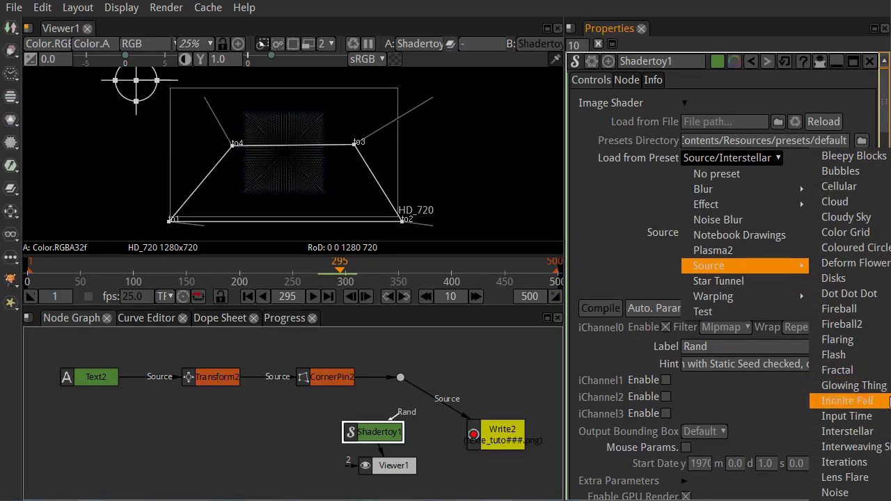
click(854, 384)
click(309, 297)
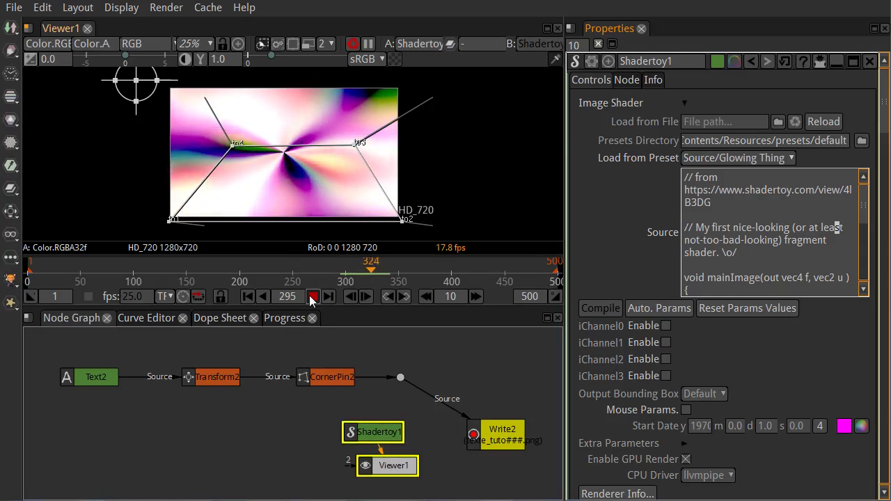
click(312, 296)
click(163, 369)
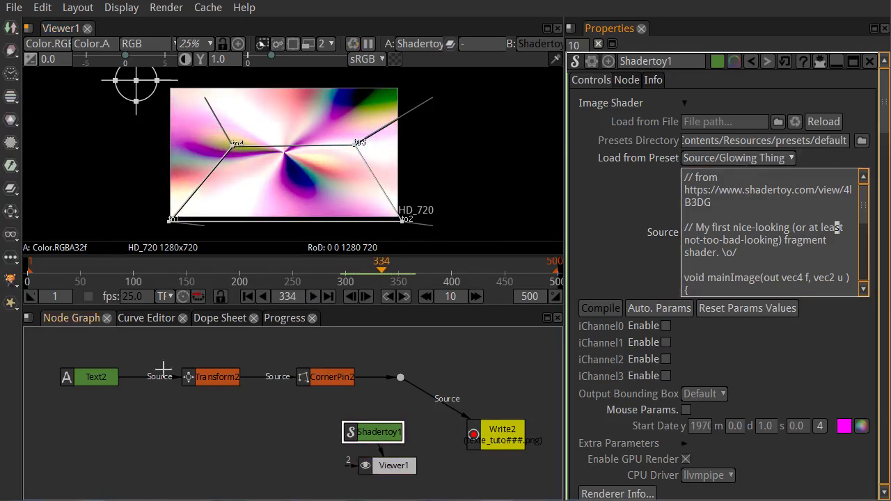
- Load the Source/Seascape preset into Shadertoy1
click(738, 158)
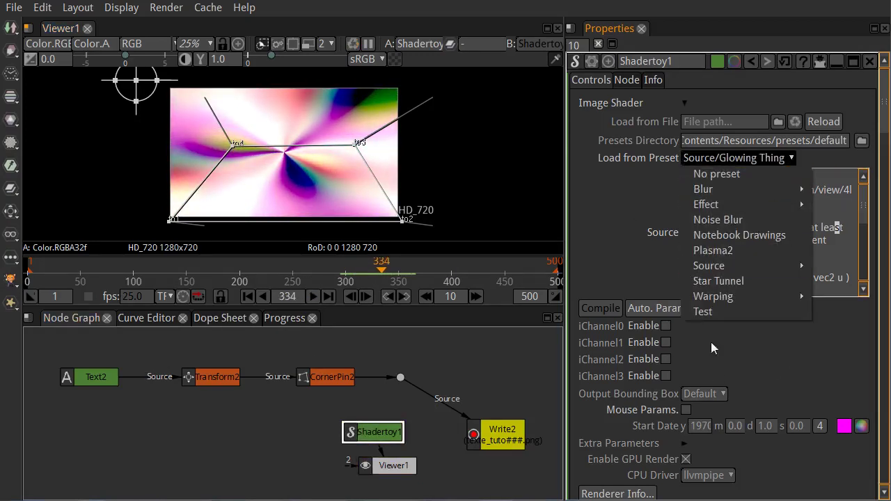
mouse_move(732, 270)
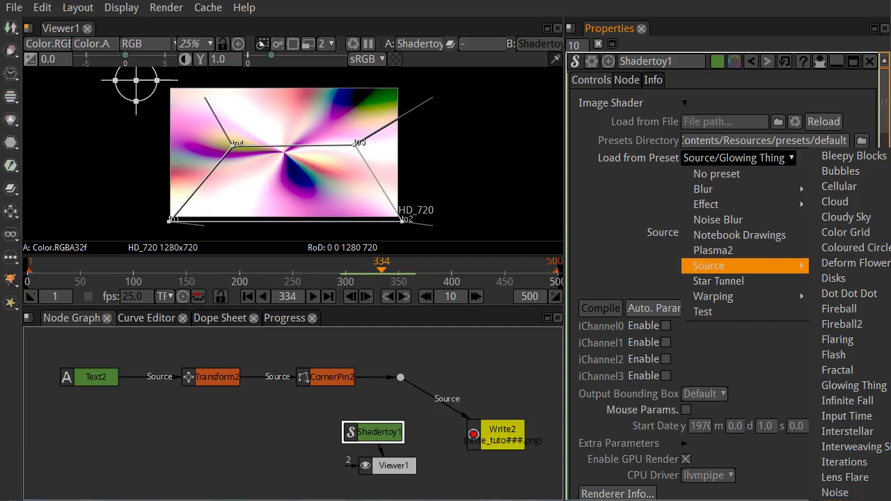
click(842, 500)
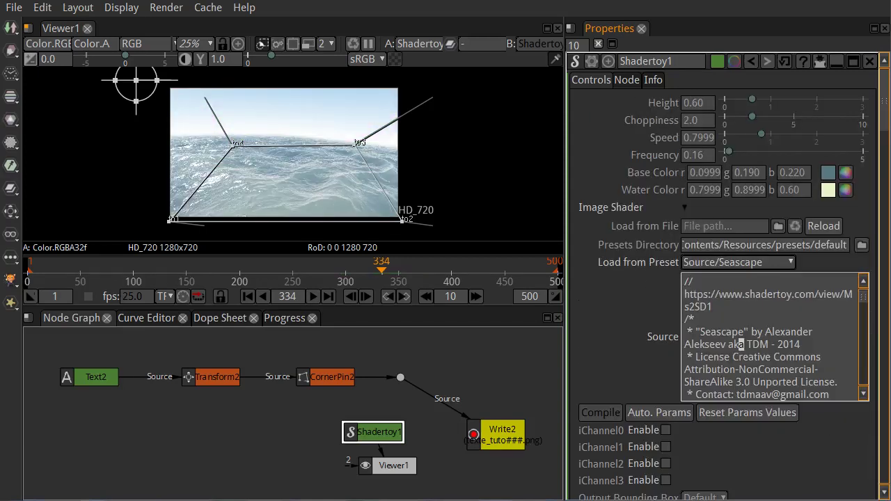
- Preview the Seascape animation in the viewer, and load the Source/Cloudy Sky preset into Shadertoy1
click(312, 297)
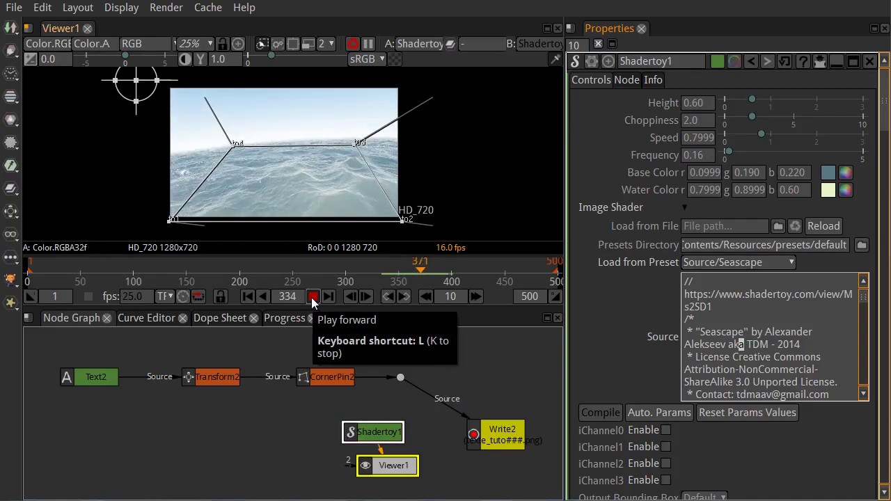
click(312, 298)
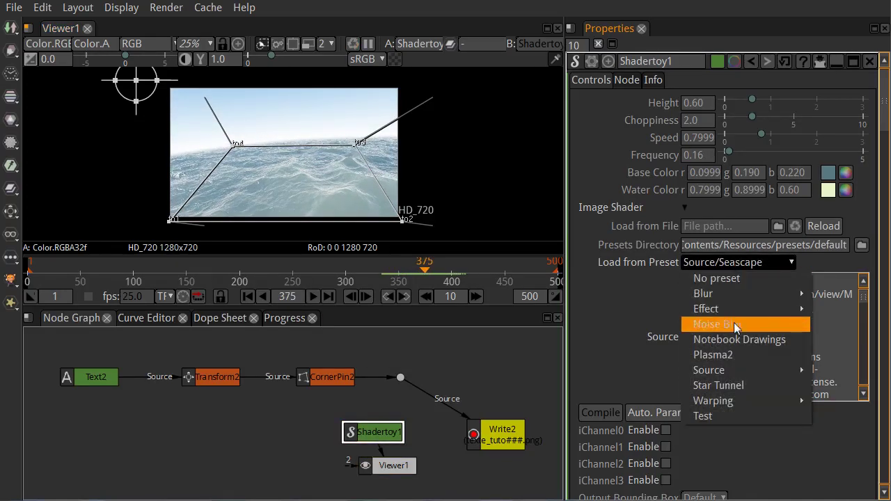
mouse_move(728, 369)
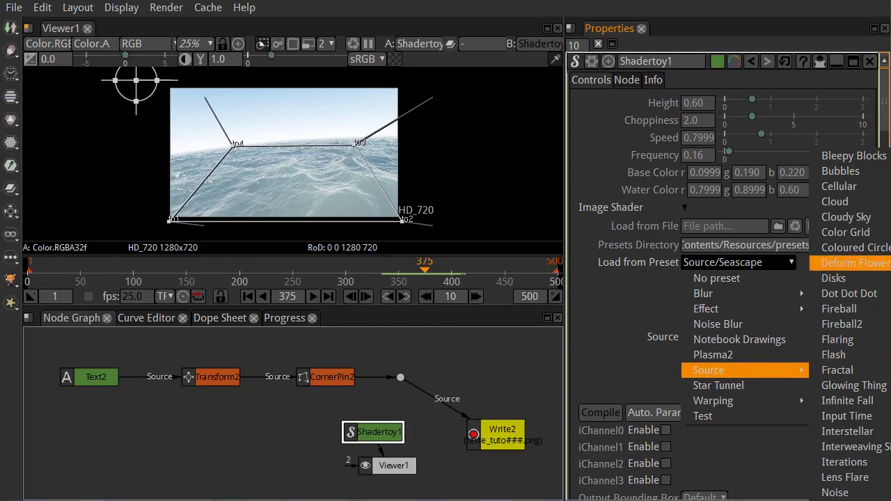
click(842, 216)
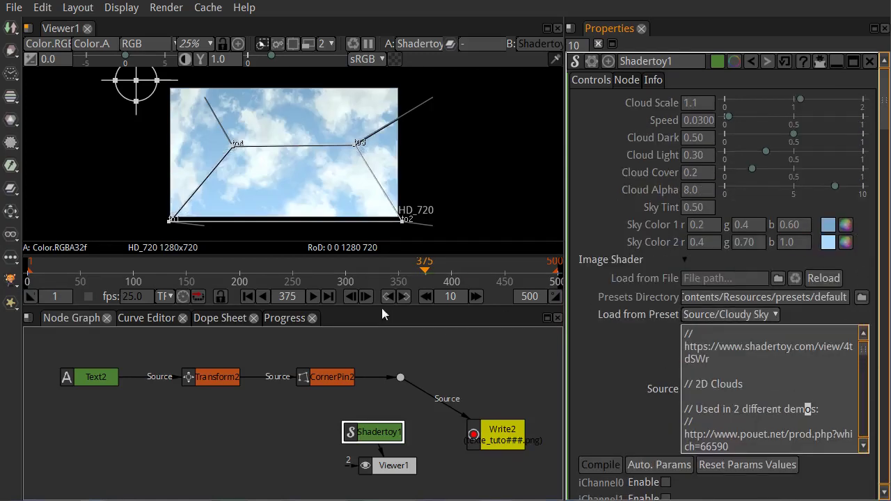
- Load the Source/Cloud preset into Shadertoy1 and preview its cloud animation in the viewer
click(707, 315)
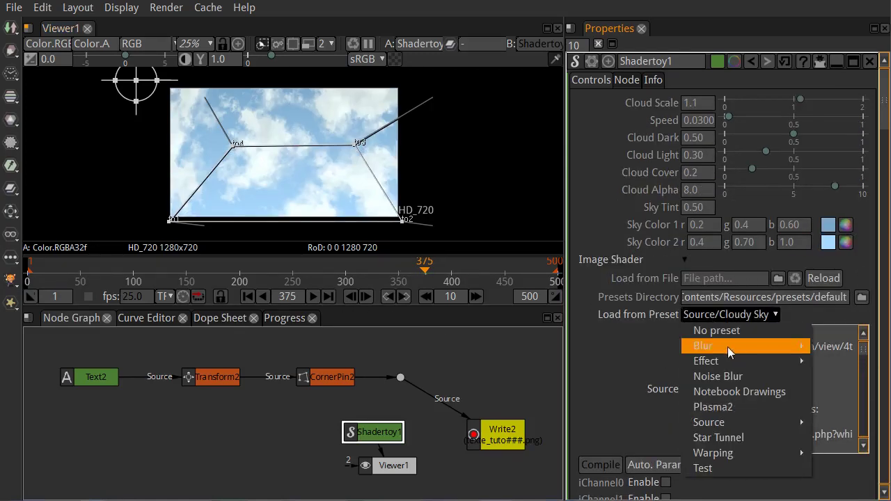
mouse_move(728, 422)
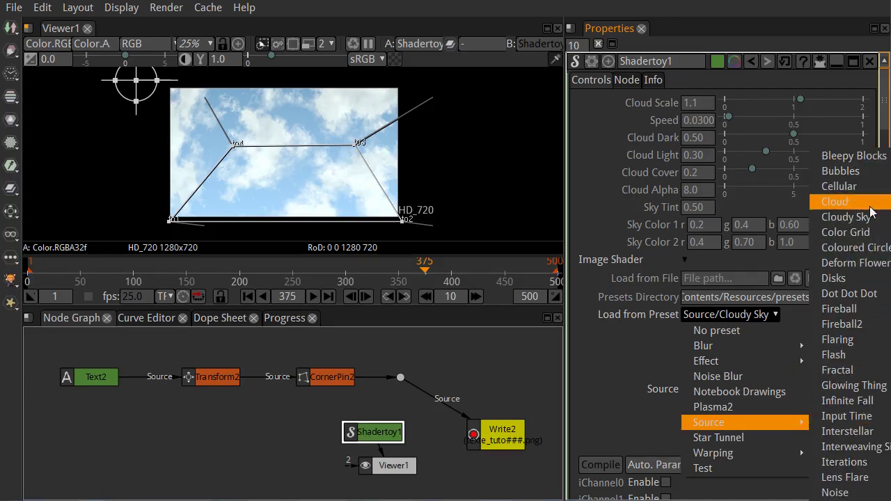
click(839, 201)
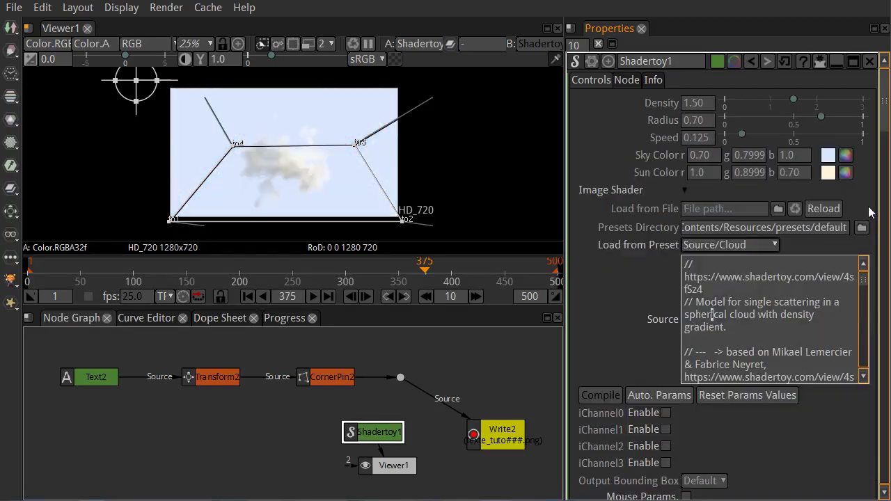
click(312, 296)
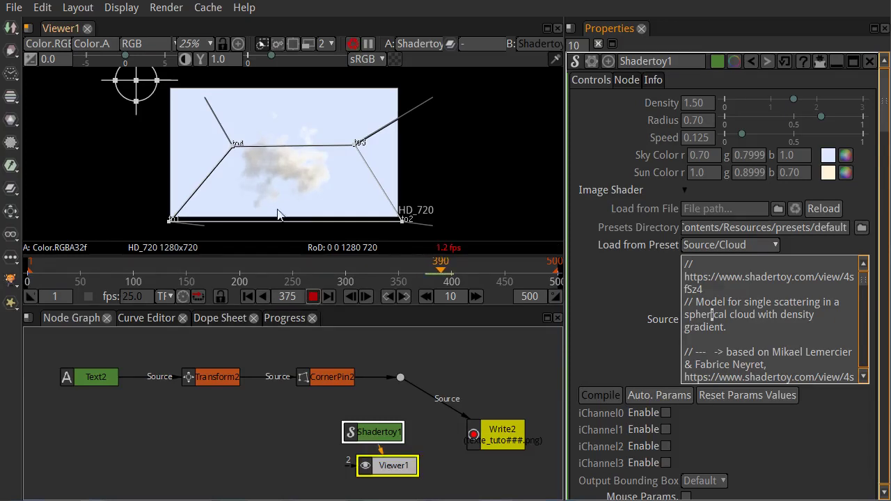
click(312, 296)
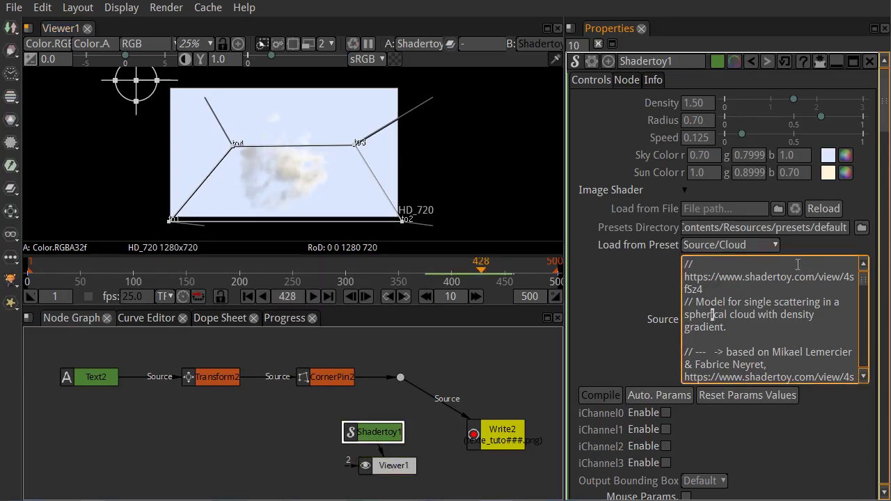
- Load the Star Tunnel preset into Shadertoy1 and play the starfield animation briefly
click(748, 244)
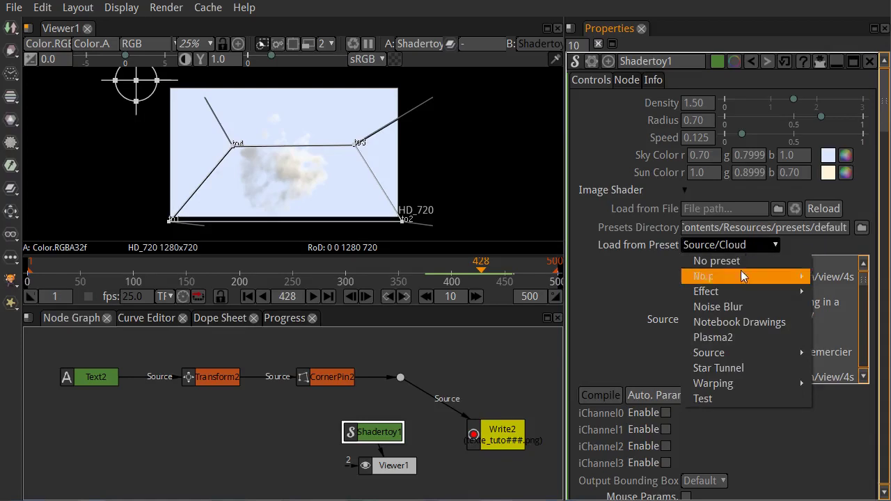
click(716, 366)
click(313, 296)
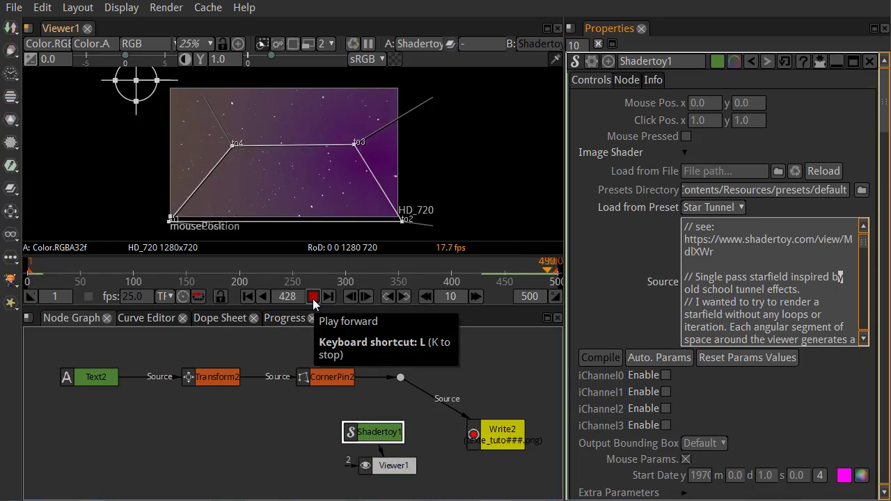
click(313, 297)
click(734, 206)
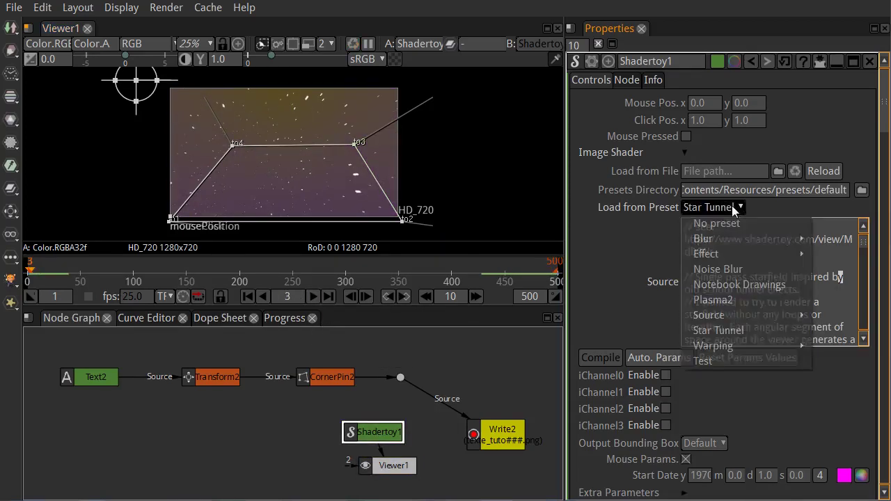
mouse_move(730, 239)
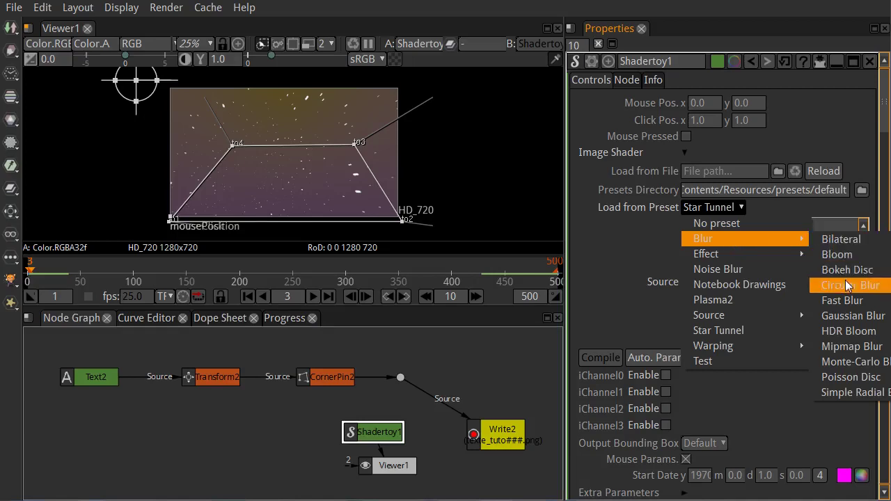
mouse_move(727, 255)
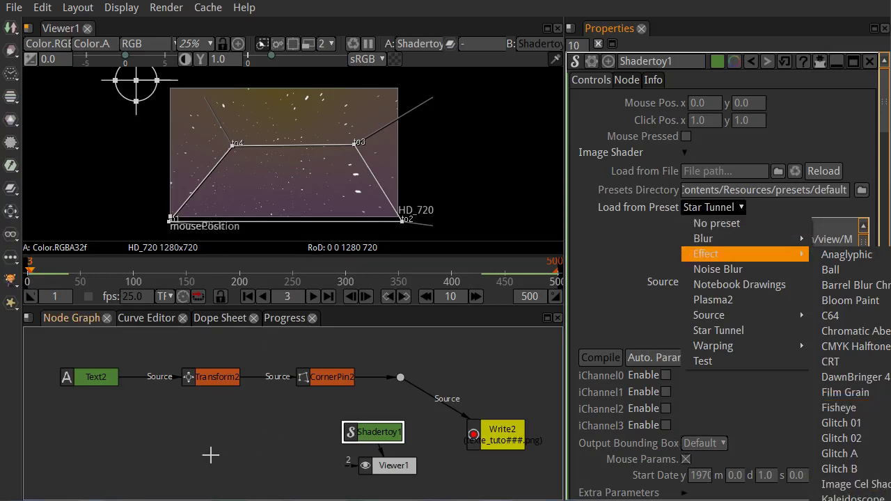
- Delete the Shadertoy1 node from the node graph
click(367, 433)
drag(394, 430, 253, 429)
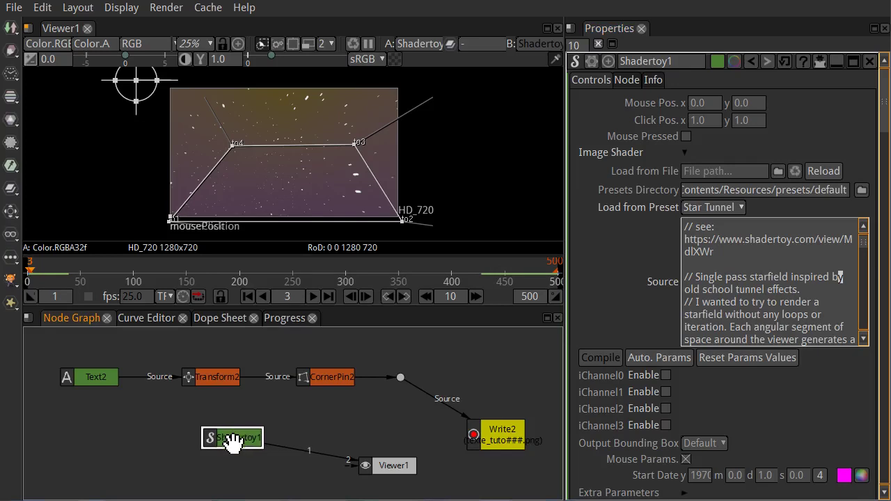
key(Delete)
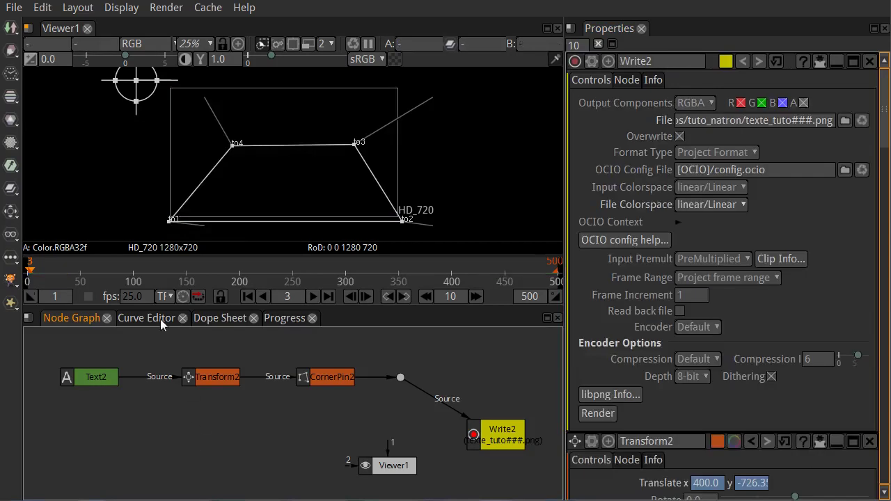
- Look through the available drawing, color, filter, keying, merging and transform nodes
click(11, 55)
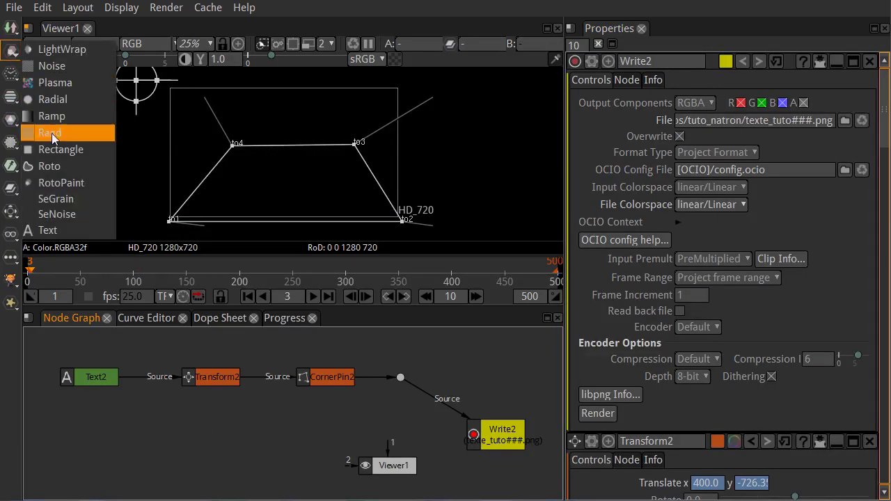
click(7, 78)
click(11, 95)
click(10, 119)
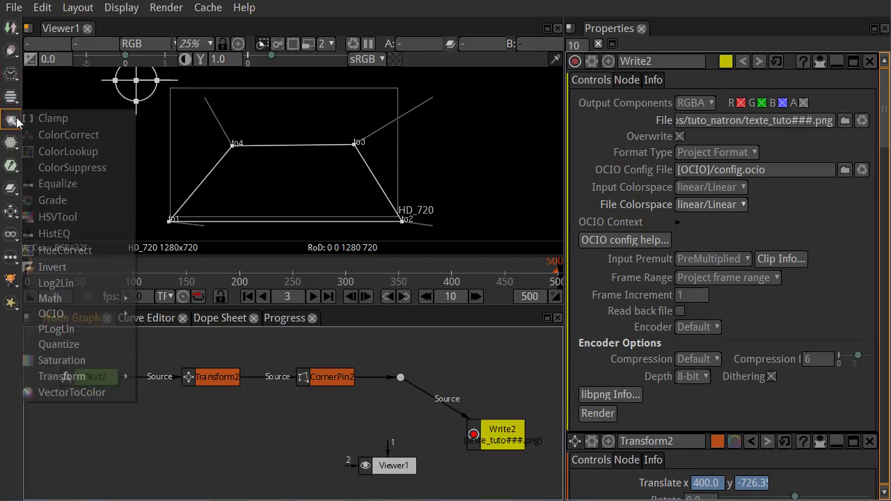
click(10, 143)
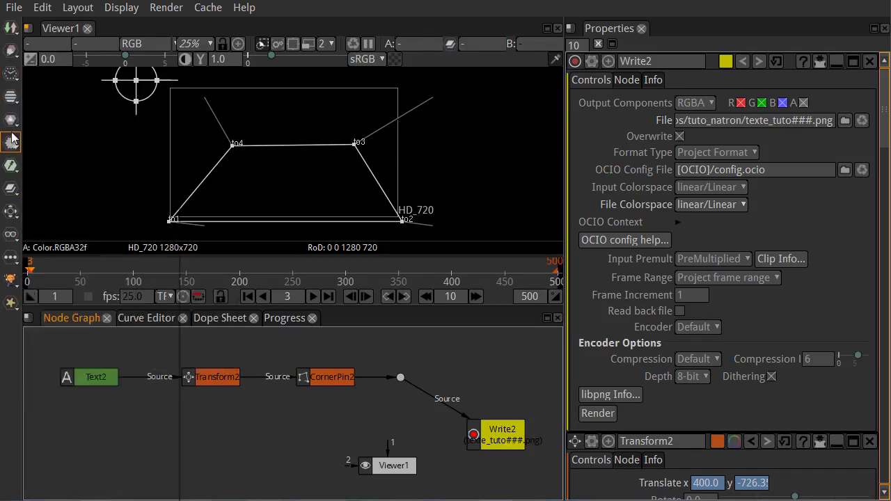
click(9, 143)
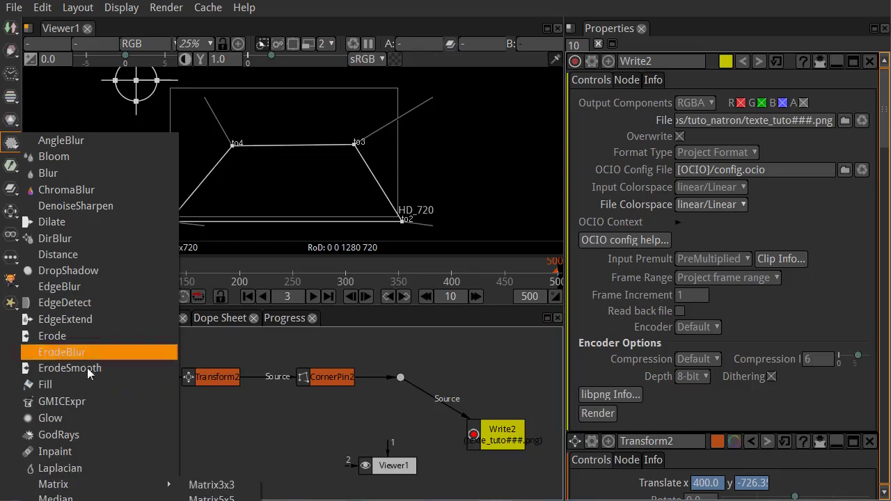
click(10, 164)
click(10, 164)
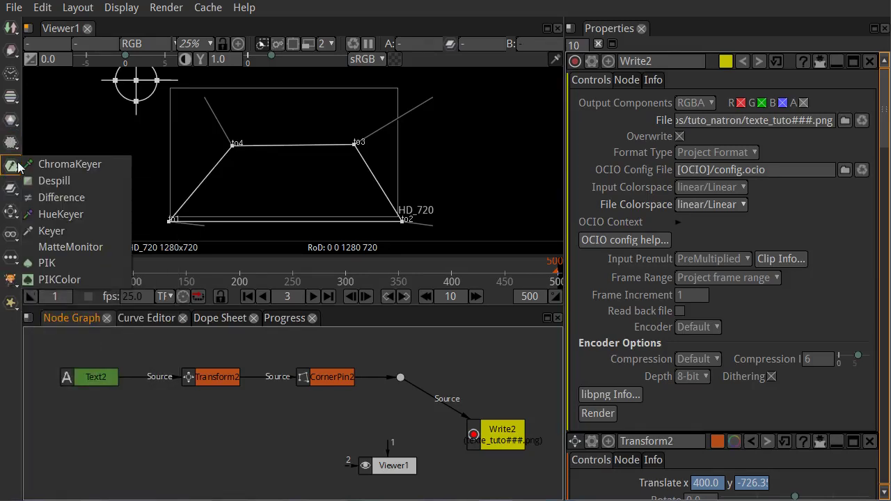
click(9, 142)
click(11, 165)
click(10, 143)
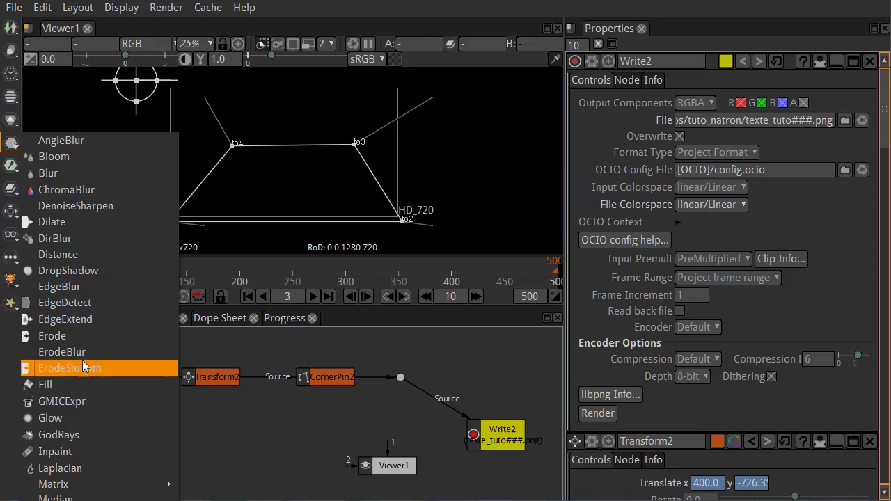
click(10, 167)
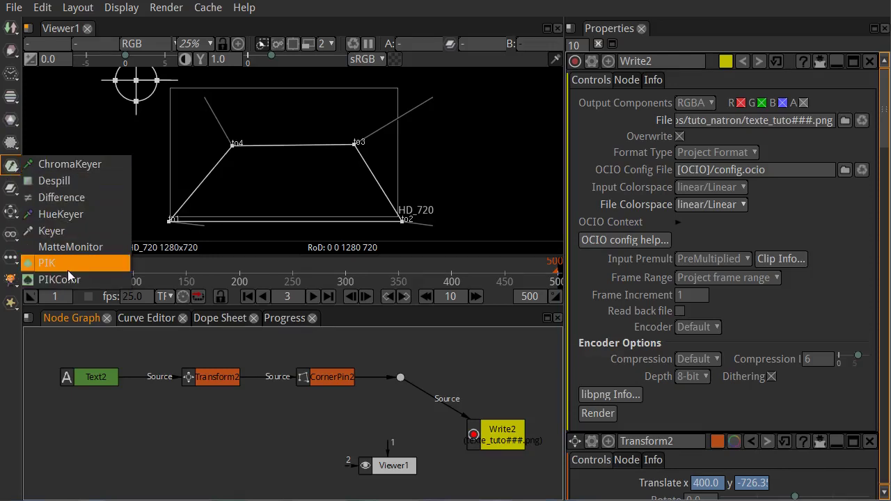
click(11, 188)
click(8, 174)
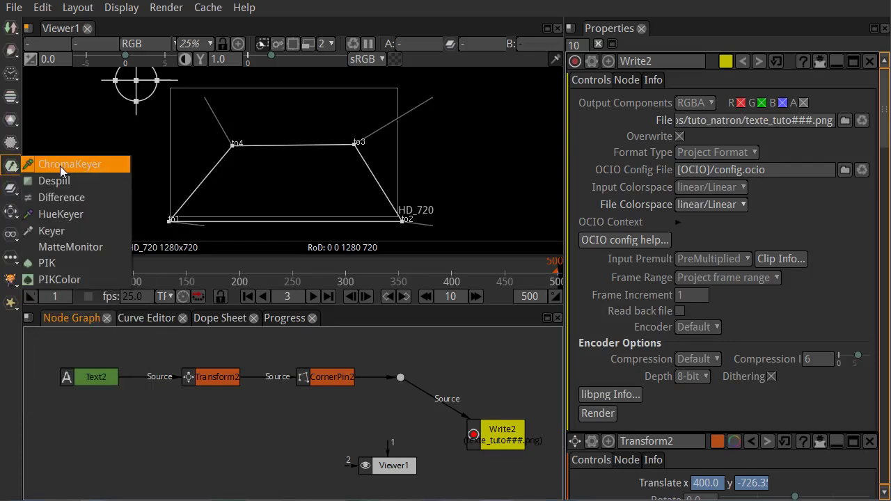
click(10, 189)
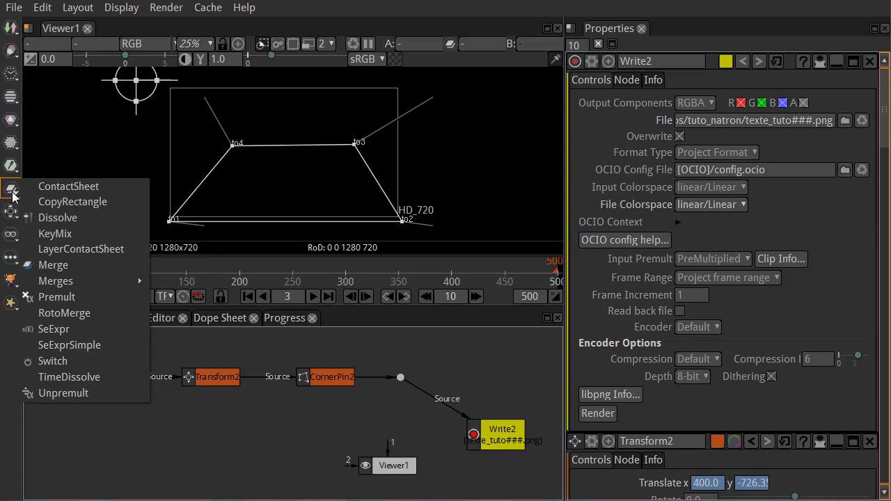
click(6, 352)
click(7, 220)
click(10, 233)
click(5, 208)
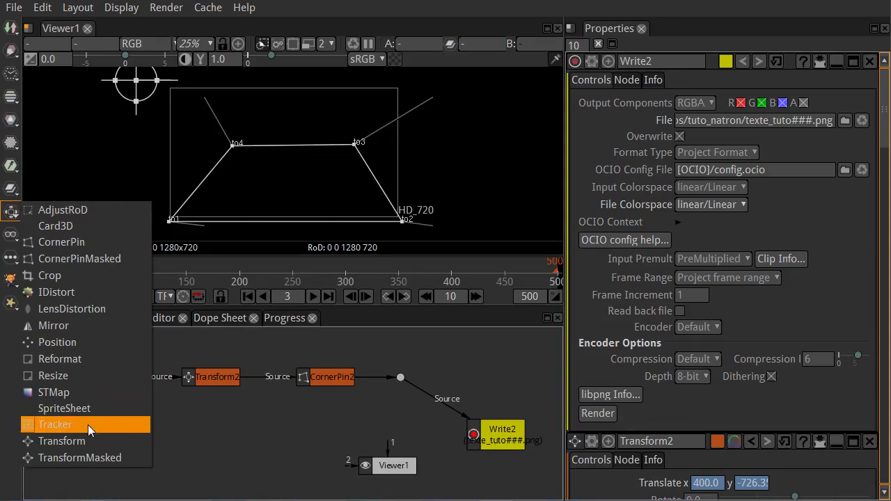
- Reposition Viewer1 near the dot after CornerPin2 and connect its input 1 to that dot
click(211, 429)
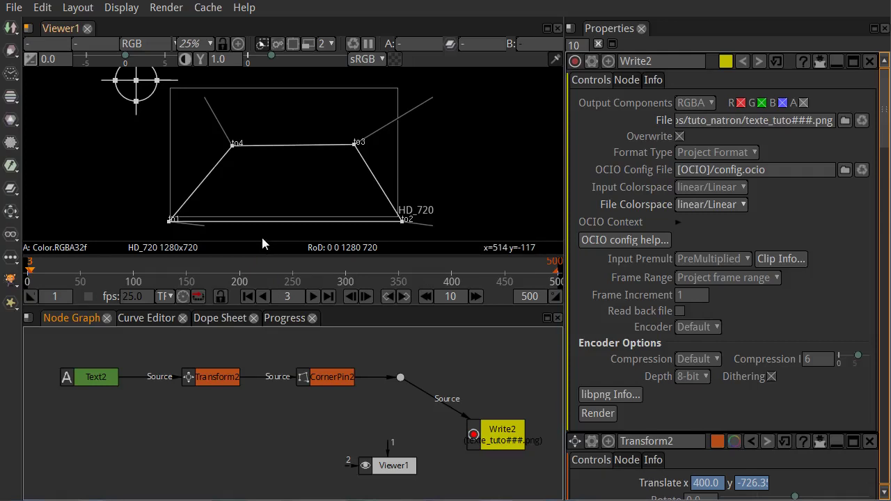
drag(393, 467, 400, 383)
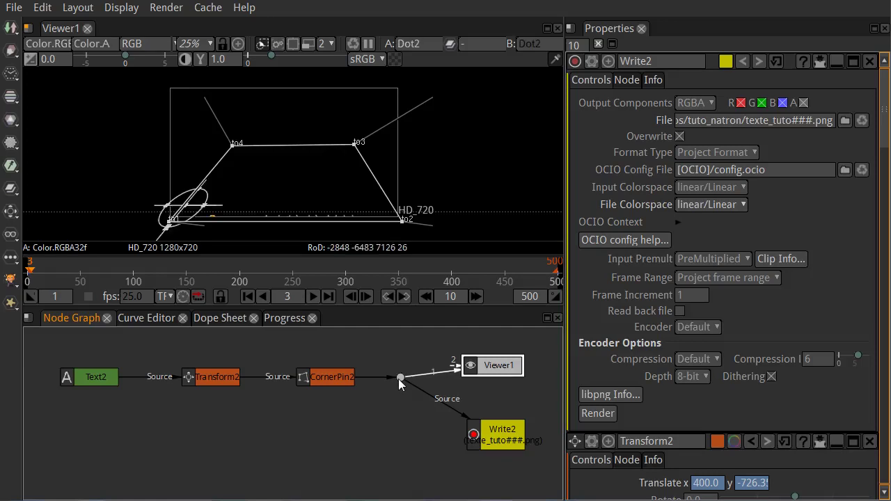